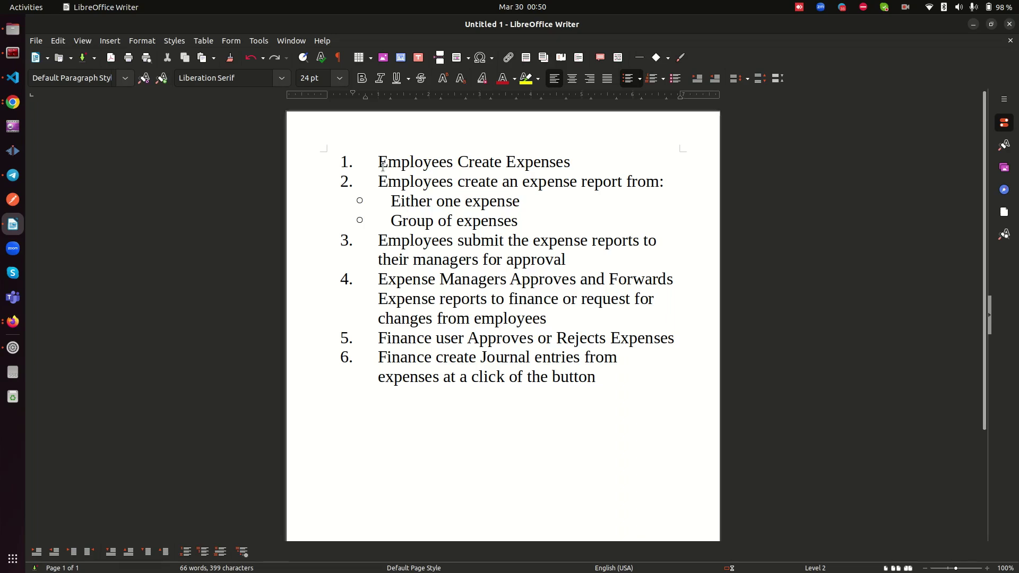
Highlight workflow step 1 and its single-expense and group-of-expenses report options in the Writer list.
{"action": "left_click", "coordinate": [624, 411]}
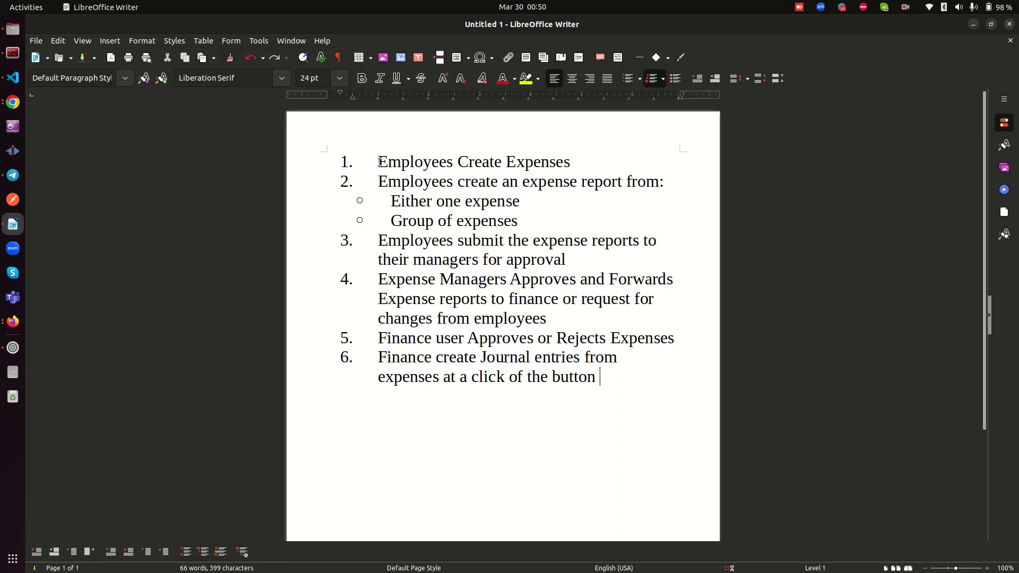
{"action": "left_click_drag", "start_coordinate": [380, 161], "coordinate": [578, 162]}
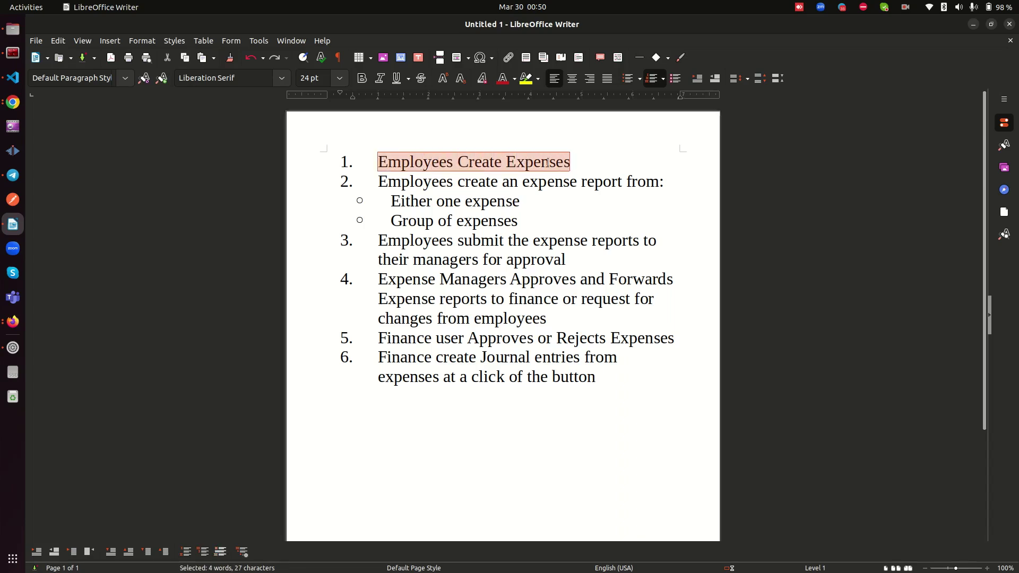
{"action": "left_click", "coordinate": [423, 183]}
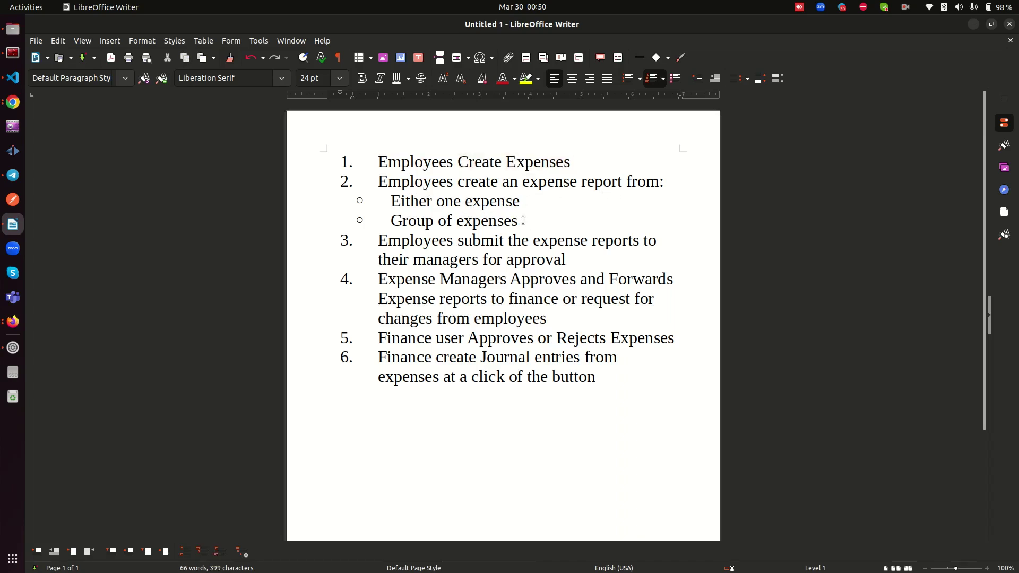
{"action": "left_click_drag", "start_coordinate": [519, 221], "coordinate": [409, 206]}
{"action": "left_click", "coordinate": [457, 208]}
{"action": "left_click_drag", "start_coordinate": [528, 197], "coordinate": [397, 196]}
{"action": "left_click_drag", "start_coordinate": [518, 221], "coordinate": [392, 220]}
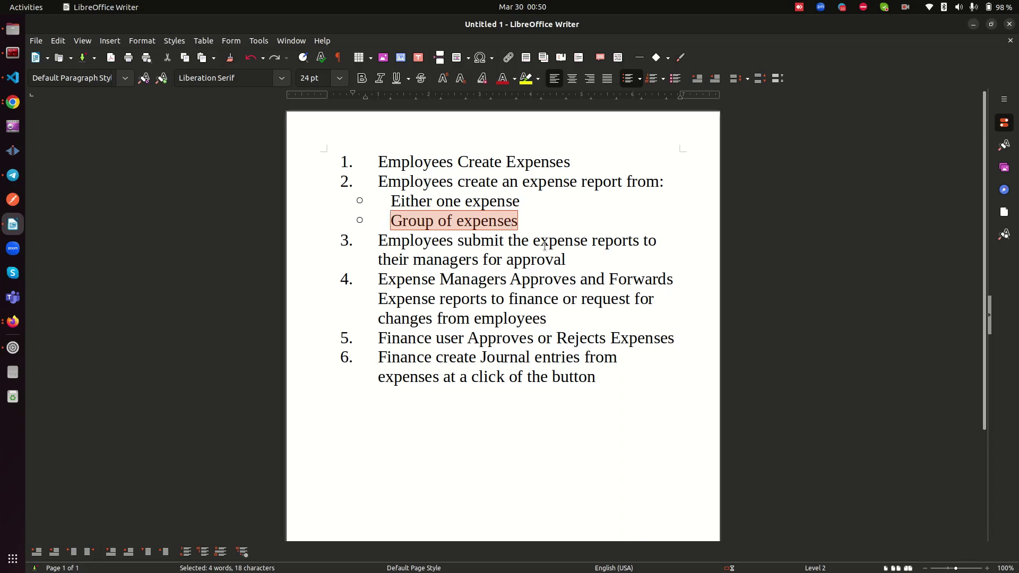
{"action": "left_click", "coordinate": [431, 240]}
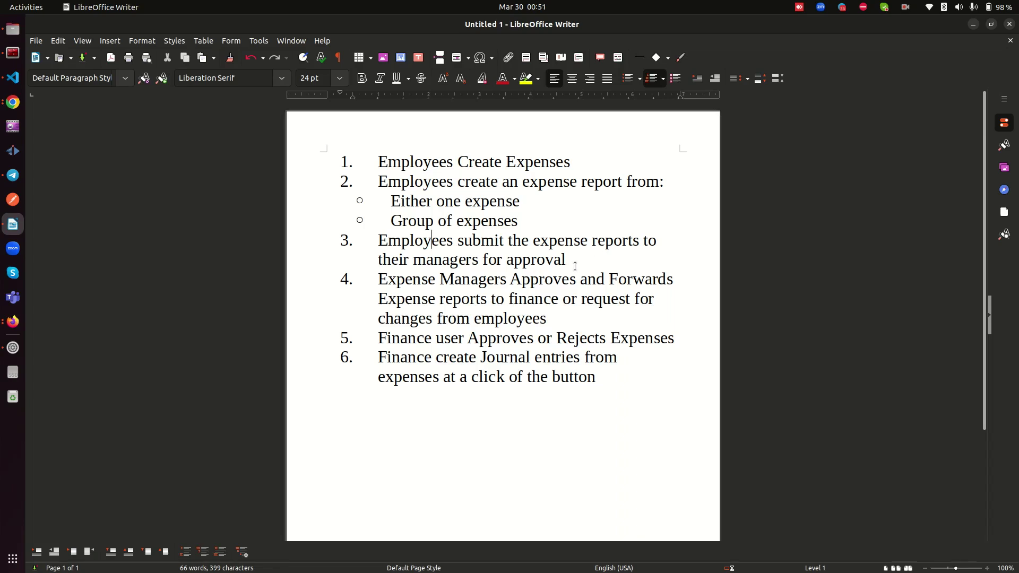
Highlight workflow steps 3–5: submitting reports, manager approval and finance approval.
{"action": "left_click_drag", "start_coordinate": [573, 262], "coordinate": [382, 240]}
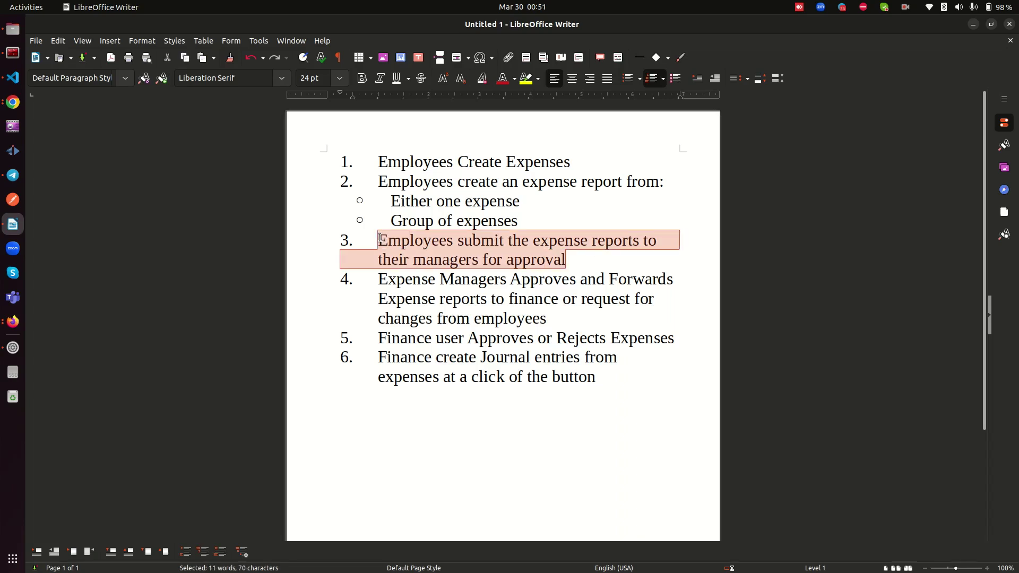
{"action": "left_click", "coordinate": [412, 279]}
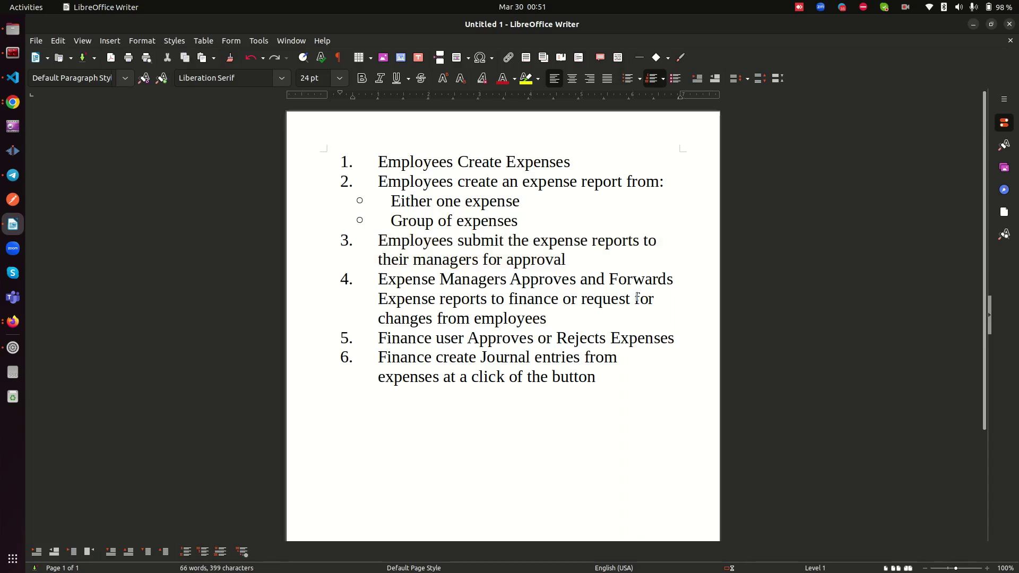
{"action": "left_click", "coordinate": [536, 319]}
{"action": "left_click_drag", "start_coordinate": [504, 308], "coordinate": [380, 279]}
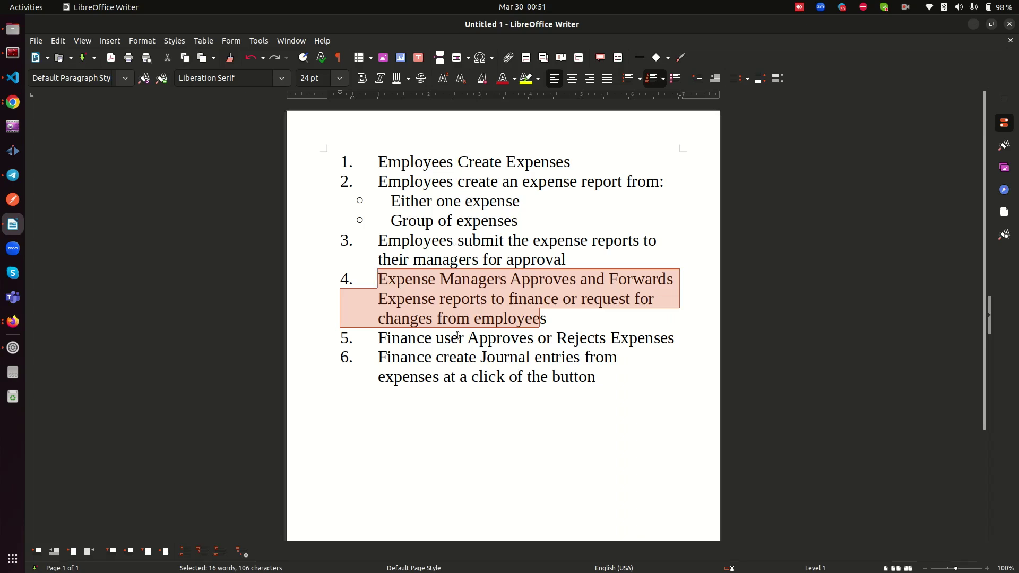
{"action": "left_click_drag", "start_coordinate": [552, 318], "coordinate": [379, 280]}
{"action": "left_click", "coordinate": [674, 340]}
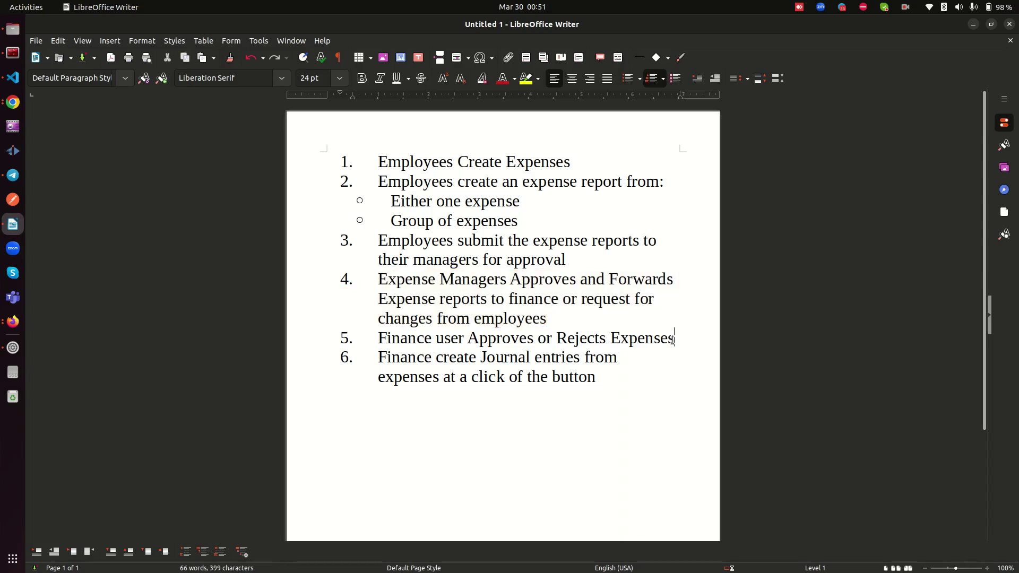
{"action": "left_click_drag", "start_coordinate": [673, 341], "coordinate": [376, 340]}
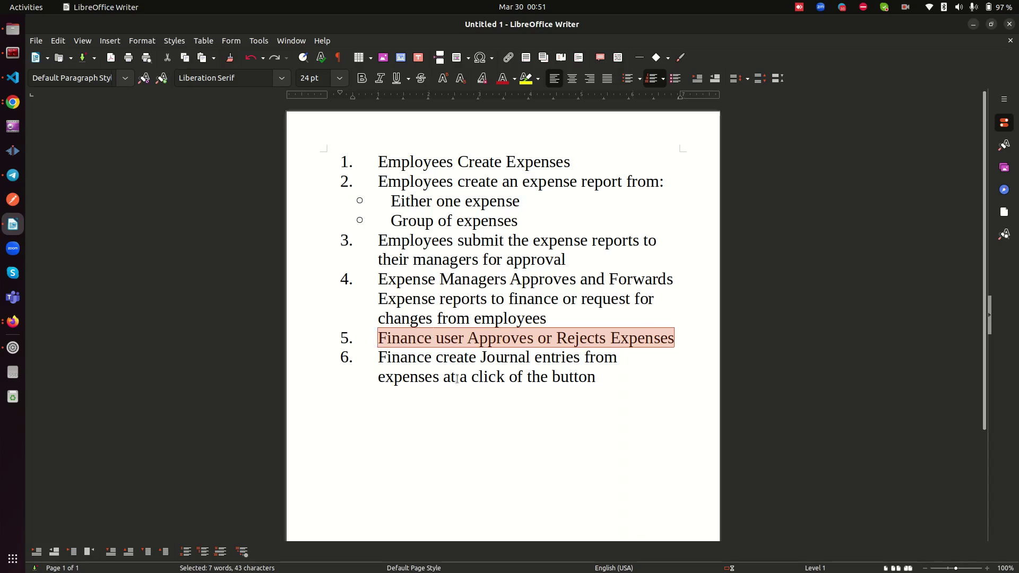
{"action": "left_click", "coordinate": [521, 357]}
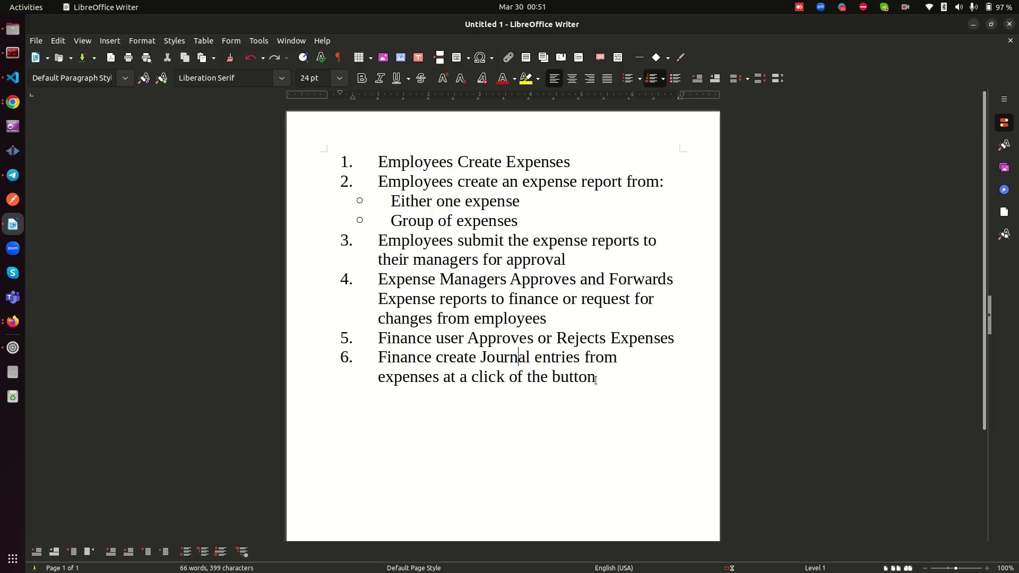
Highlight step 6 on journal entries and the whole list, then switch to ERPNext in Firefox.
{"action": "left_click_drag", "start_coordinate": [598, 378], "coordinate": [364, 359]}
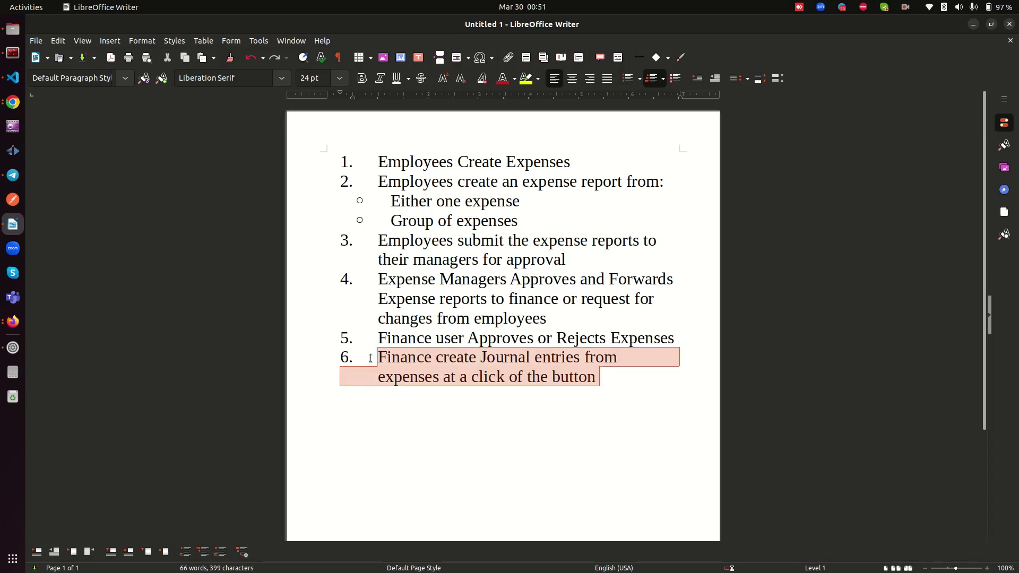
{"action": "double_click", "coordinate": [499, 360]}
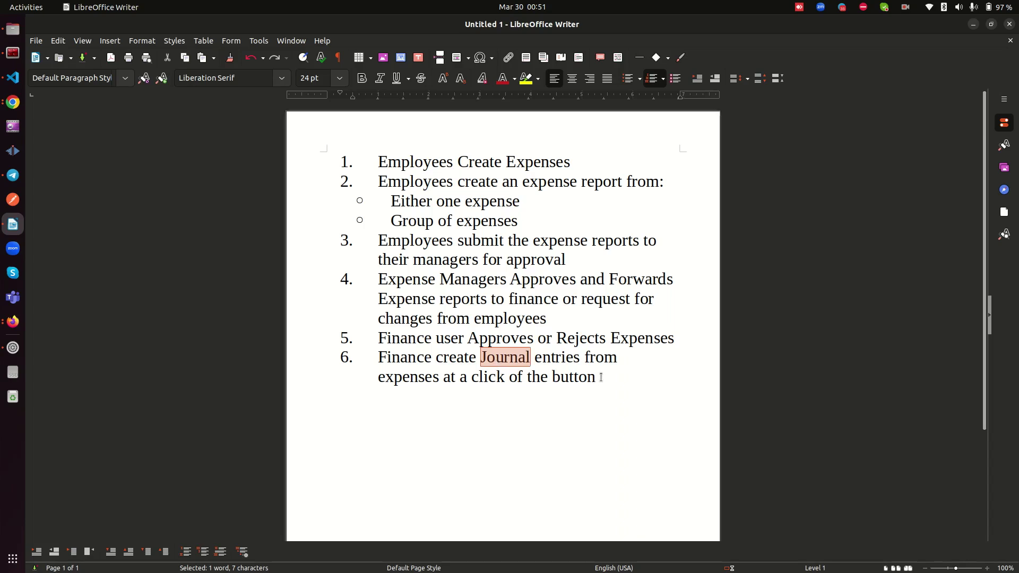
{"action": "left_click_drag", "start_coordinate": [601, 378], "coordinate": [378, 357]}
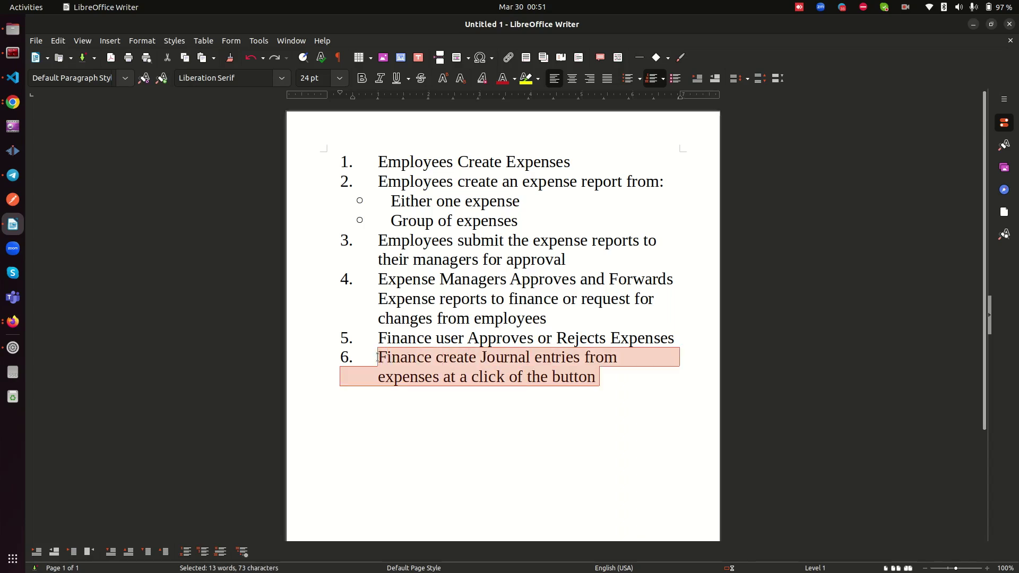
{"action": "left_click", "coordinate": [436, 220]}
{"action": "left_click_drag", "start_coordinate": [599, 378], "coordinate": [388, 162]}
{"action": "left_click", "coordinate": [440, 234]}
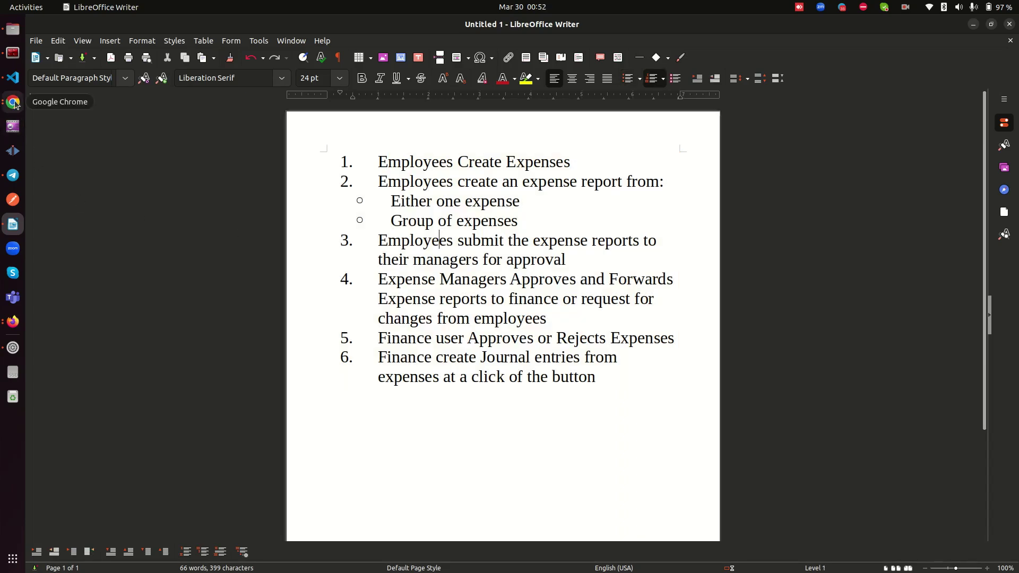
{"action": "left_click", "coordinate": [13, 322]}
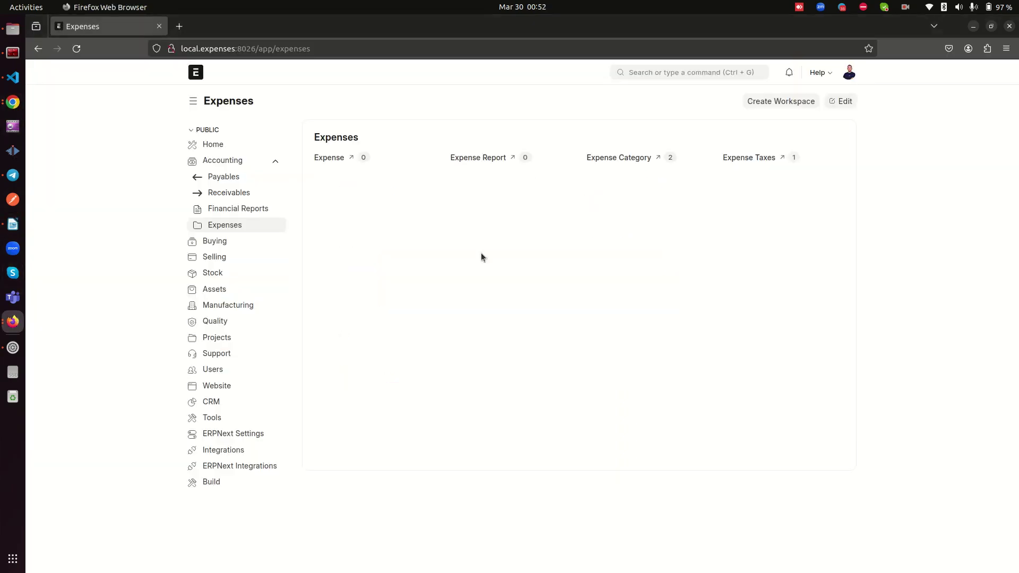
Go through Accounting to the Expenses workspace and open the empty Expense list.
{"action": "left_click", "coordinate": [848, 75]}
{"action": "left_click", "coordinate": [903, 91]}
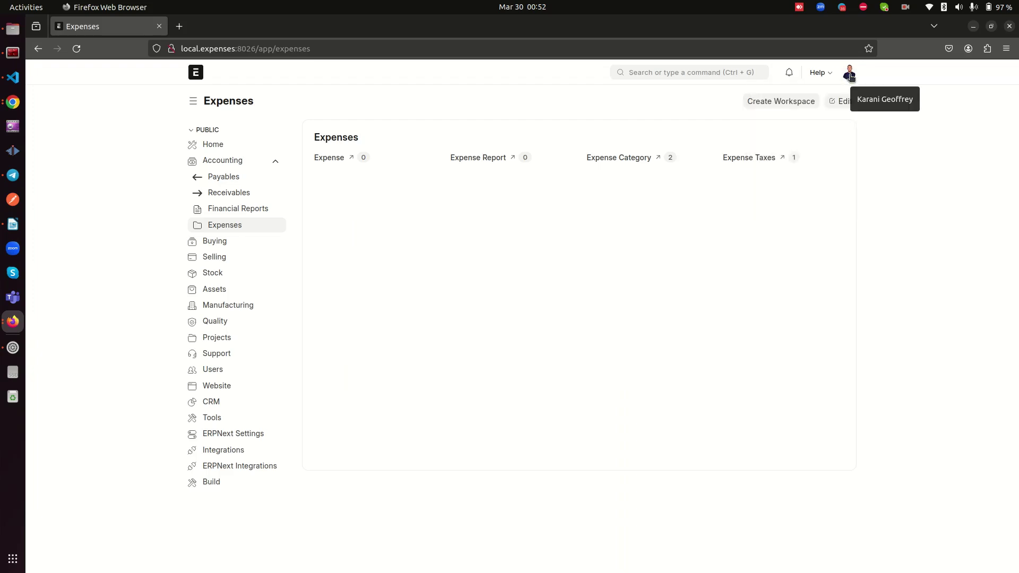
{"action": "left_click", "coordinate": [215, 160]}
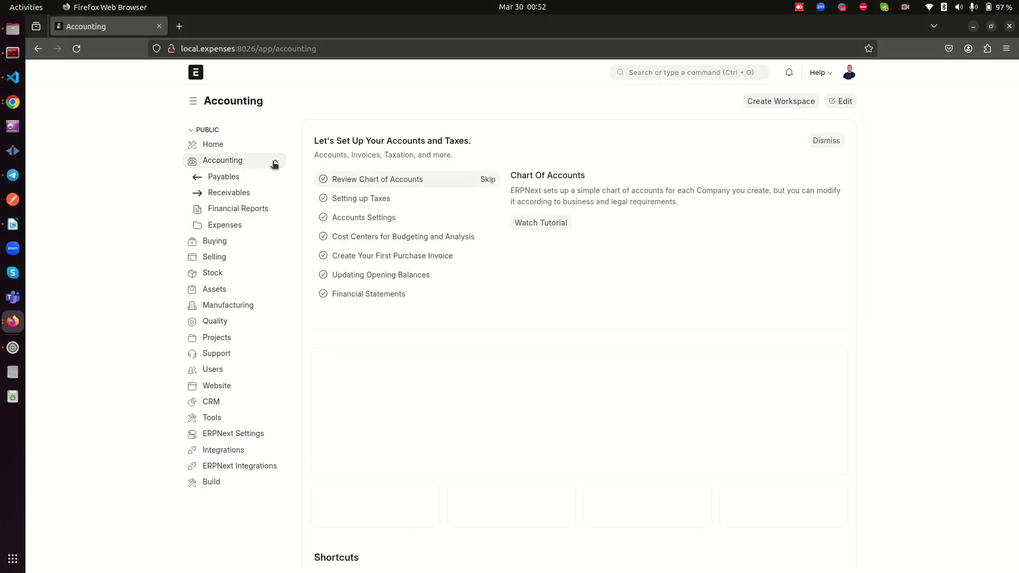
{"action": "left_click", "coordinate": [274, 164]}
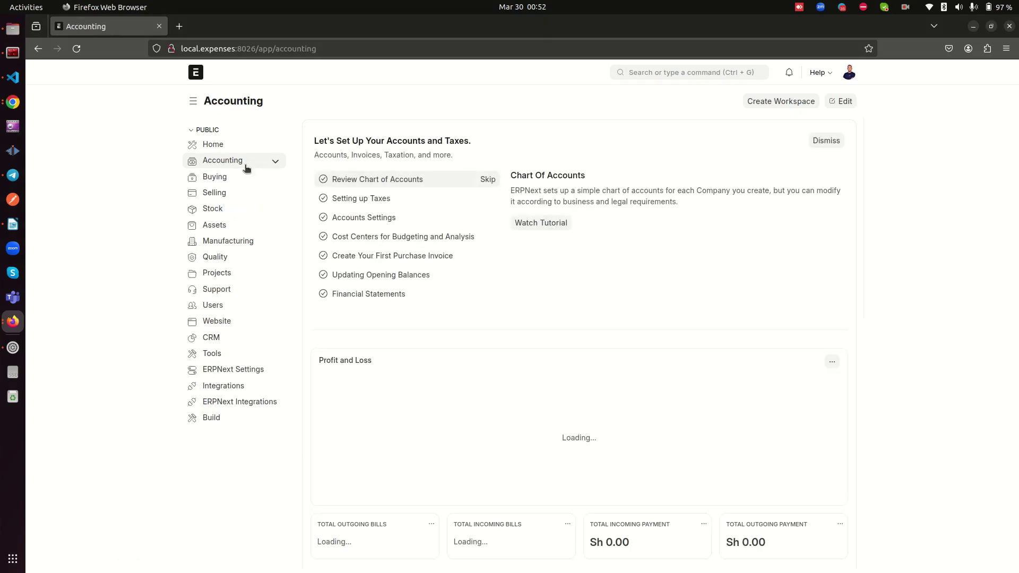
{"action": "left_click", "coordinate": [276, 162]}
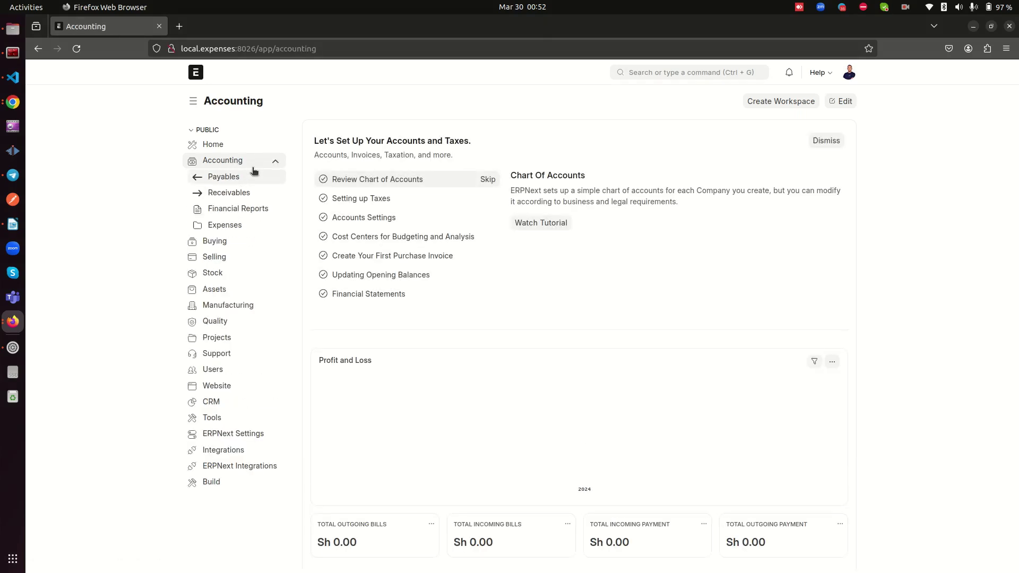
{"action": "left_click", "coordinate": [225, 225]}
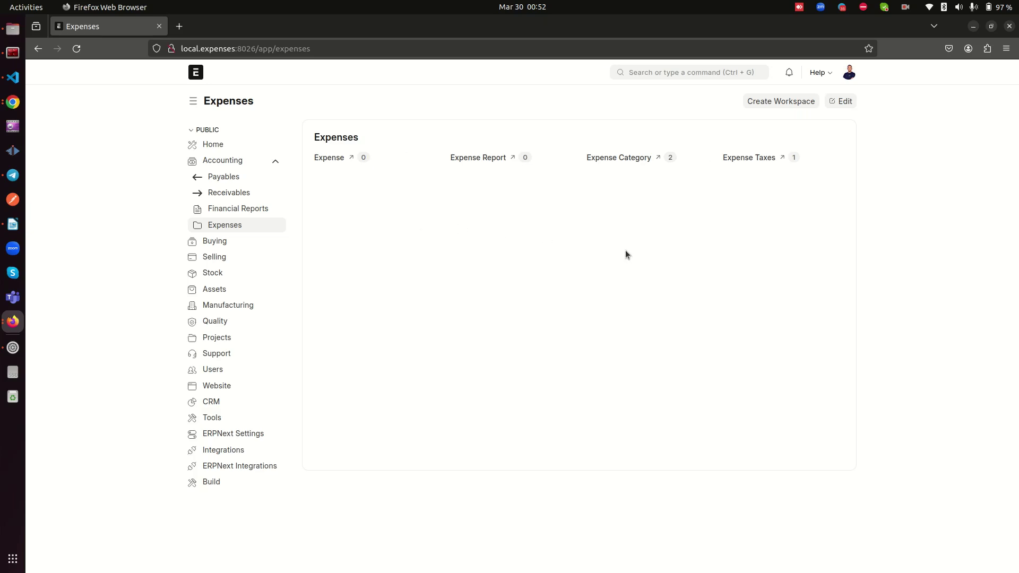
{"action": "left_click", "coordinate": [329, 158]}
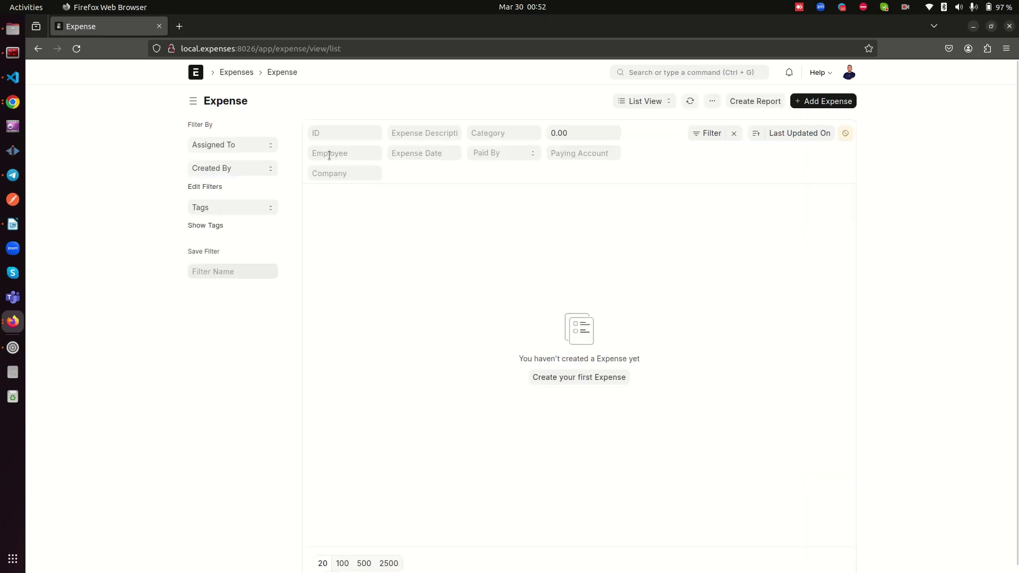
Start a new Expense with description 'Travellking to Mombasa' and category Travelling Costs-Travel Expenses - UL.
{"action": "left_click", "coordinate": [617, 378]}
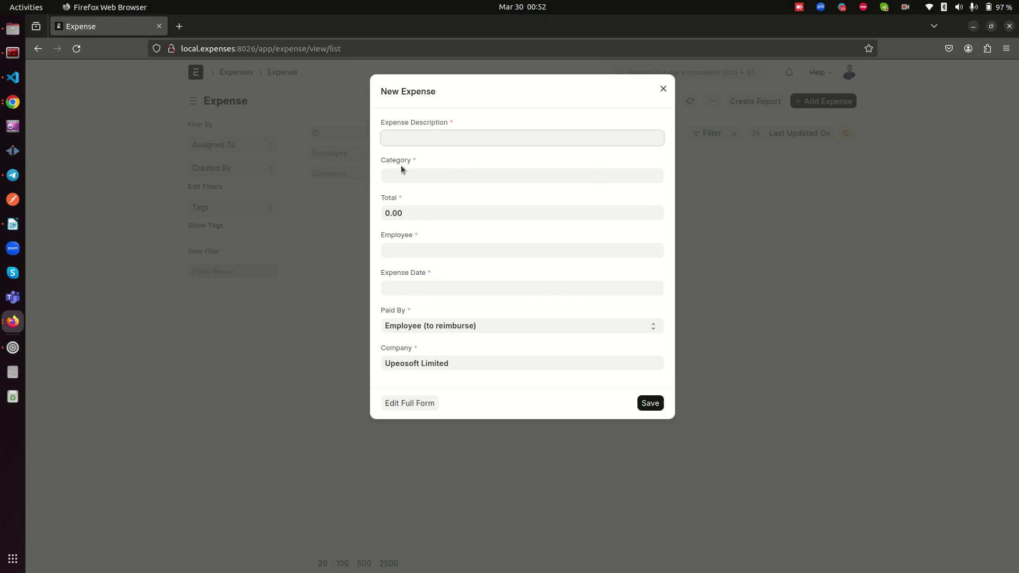
{"action": "left_click", "coordinate": [415, 409]}
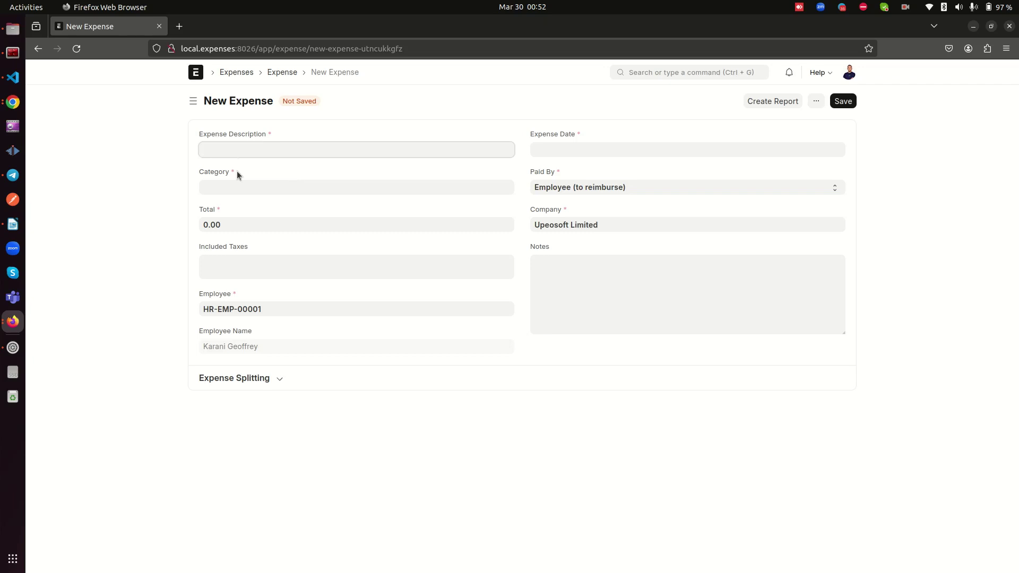
{"action": "left_click", "coordinate": [207, 296]}
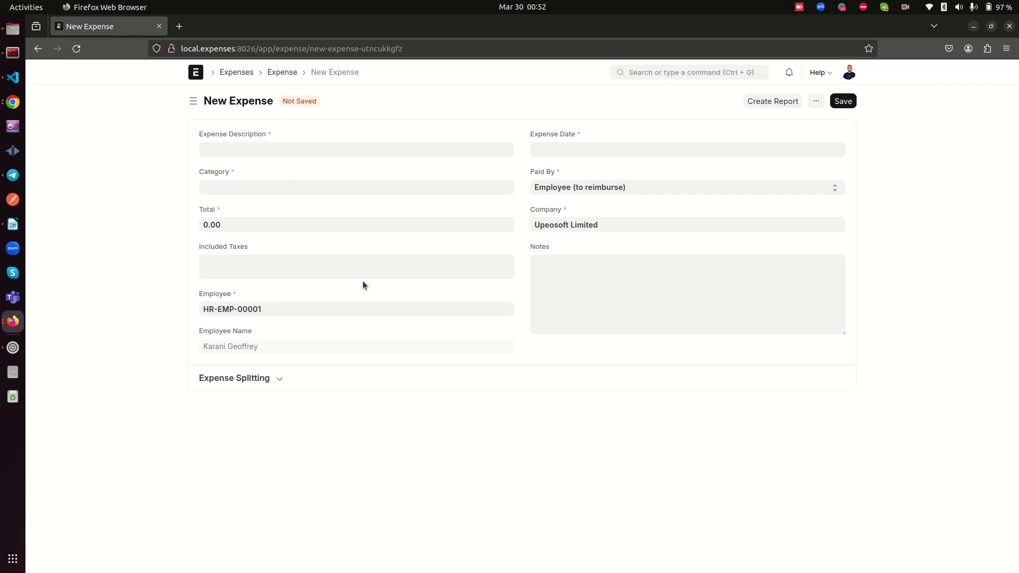
{"action": "left_click", "coordinate": [258, 145]}
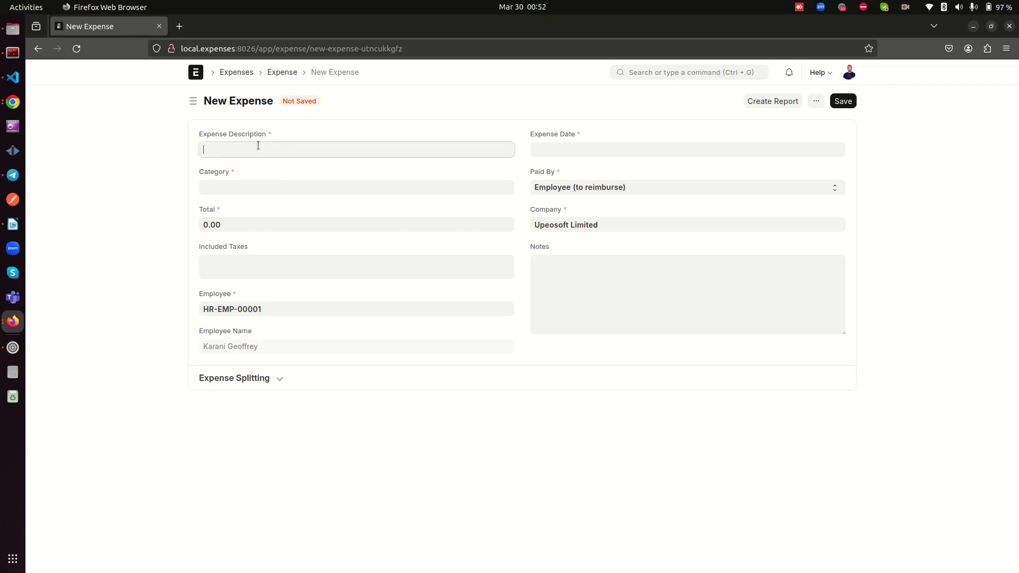
{"action": "type", "text": "Travellking to Mombasa"}
{"action": "left_click", "coordinate": [237, 186]}
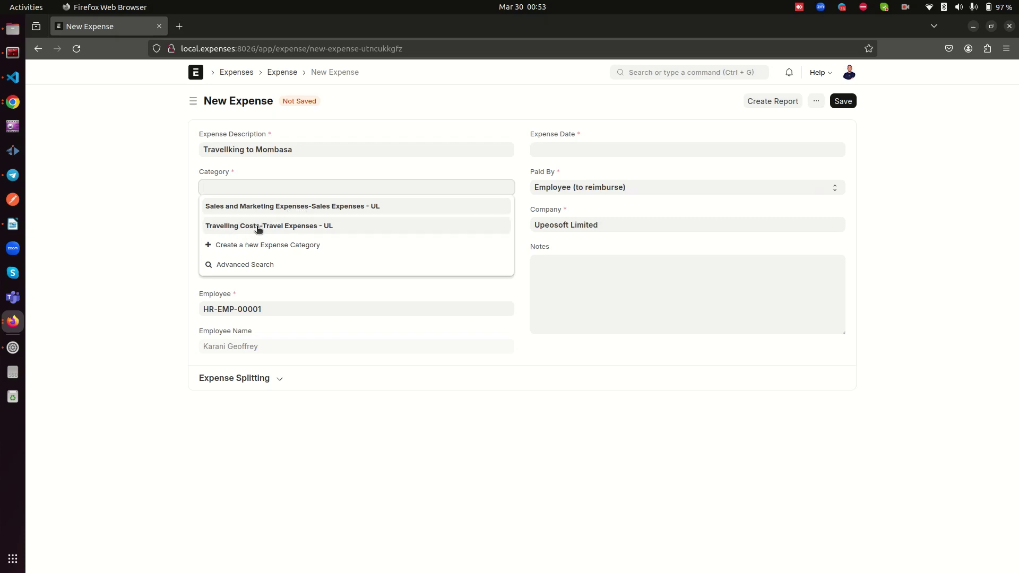
{"action": "left_click", "coordinate": [259, 227]}
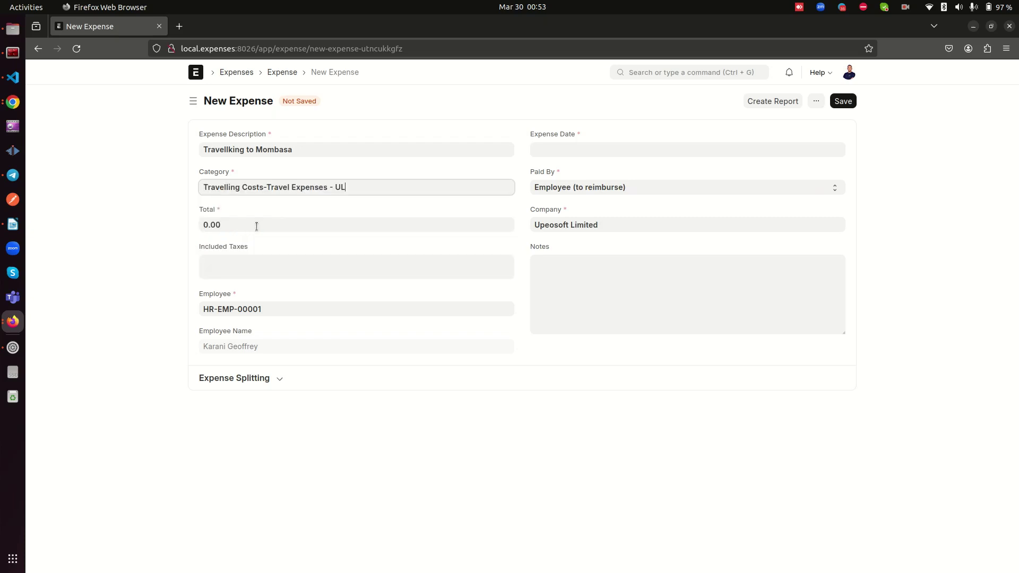
Open the Expenses workspace breadcrumb in a new browser tab.
{"action": "right_click", "coordinate": [196, 75]}
{"action": "left_click", "coordinate": [160, 88]}
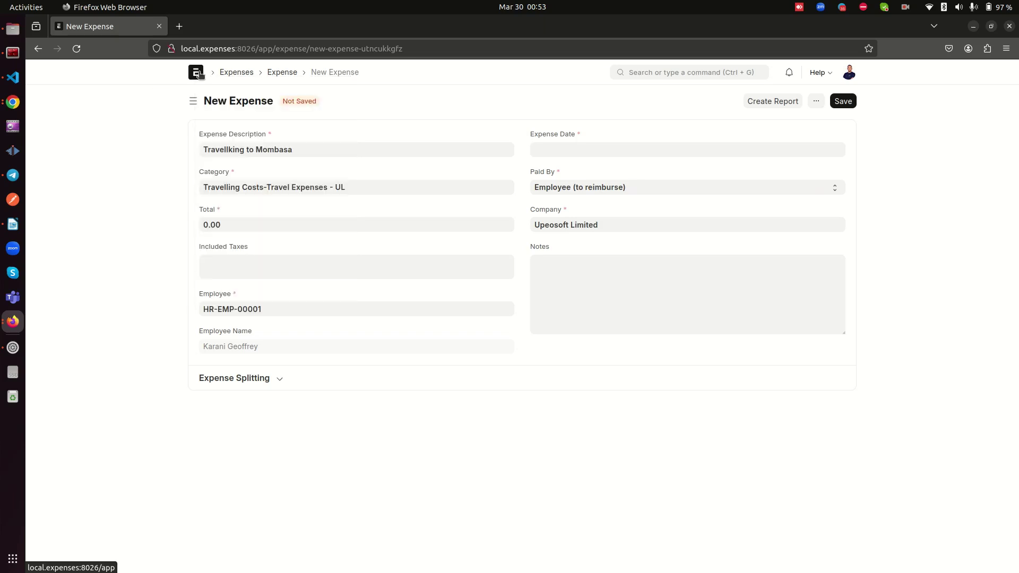
{"action": "right_click", "coordinate": [221, 77]}
{"action": "left_click", "coordinate": [258, 85]}
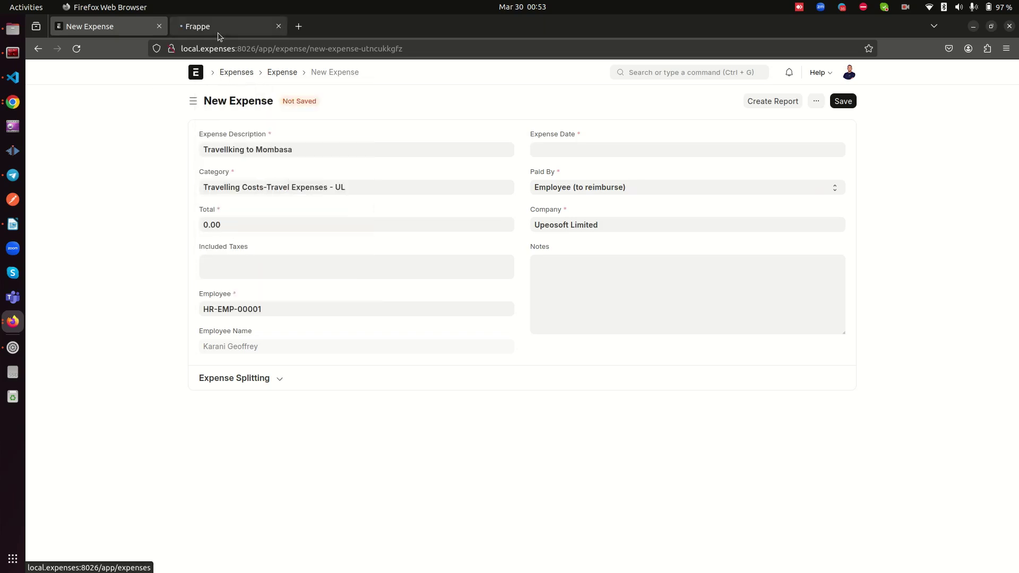
Flip between the two tabs, then open the Expense Category list in the Expenses tab.
{"action": "left_click", "coordinate": [216, 31]}
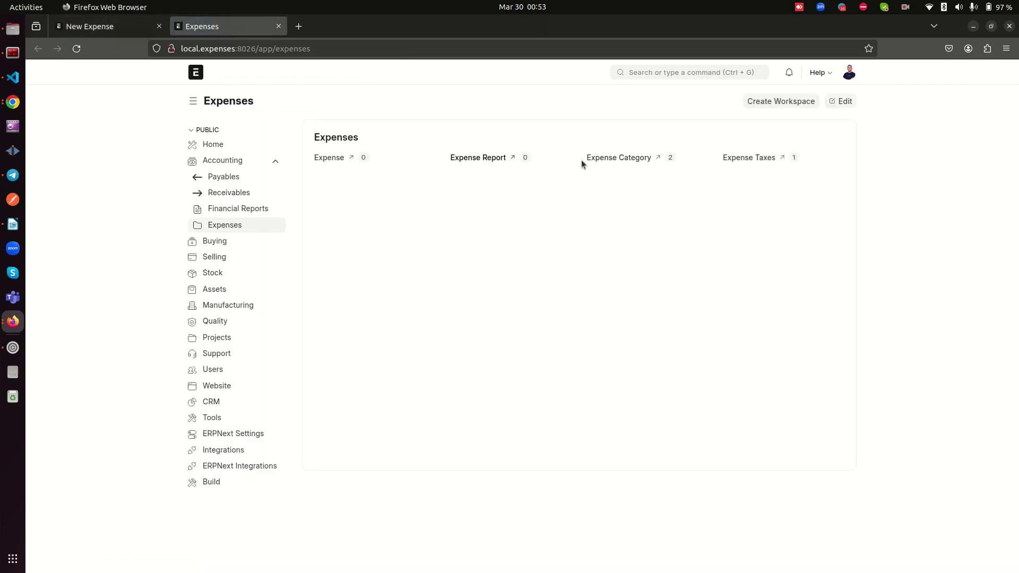
{"action": "left_click", "coordinate": [127, 27]}
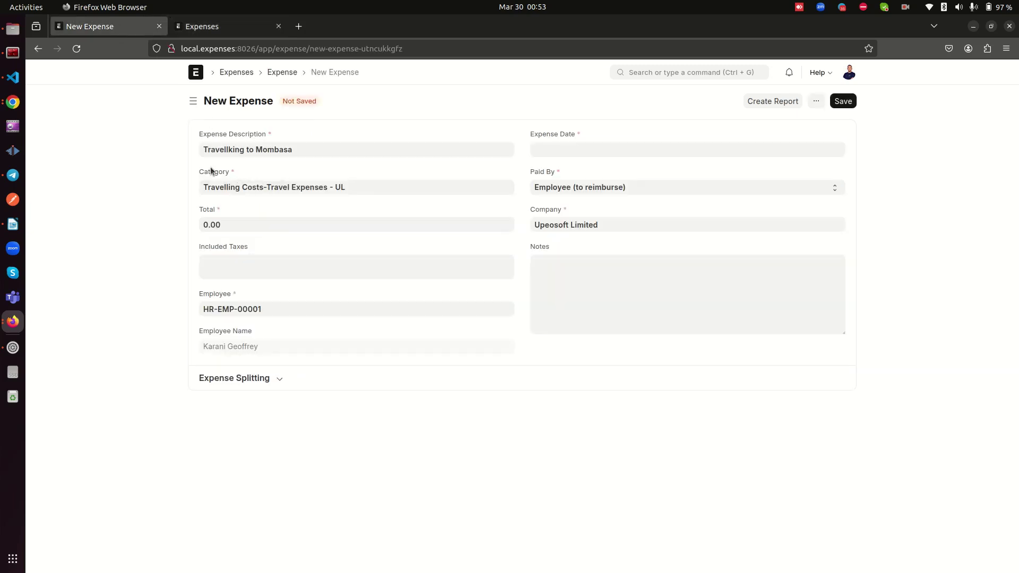
{"action": "left_click", "coordinate": [220, 29]}
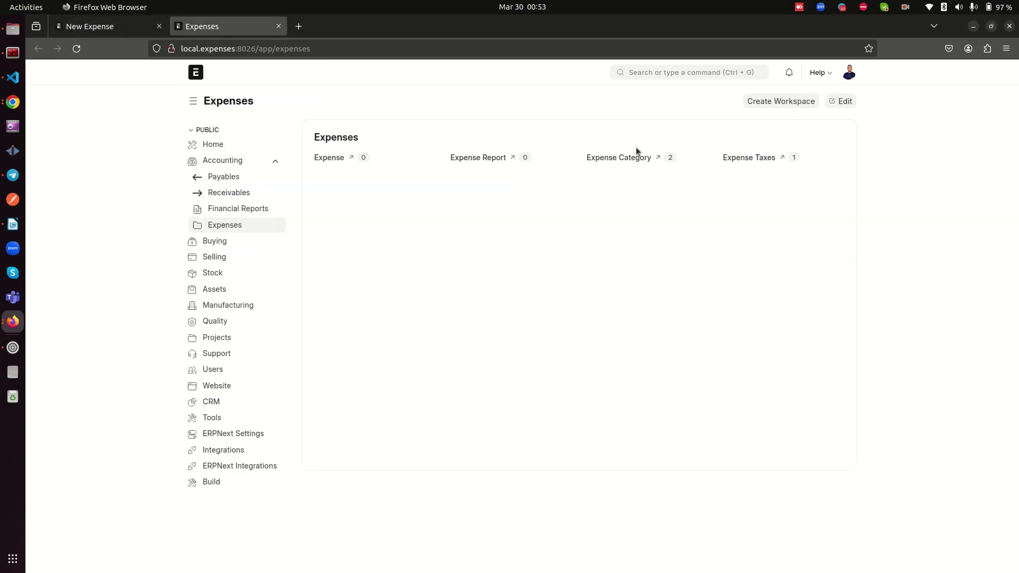
{"action": "left_click", "coordinate": [612, 161]}
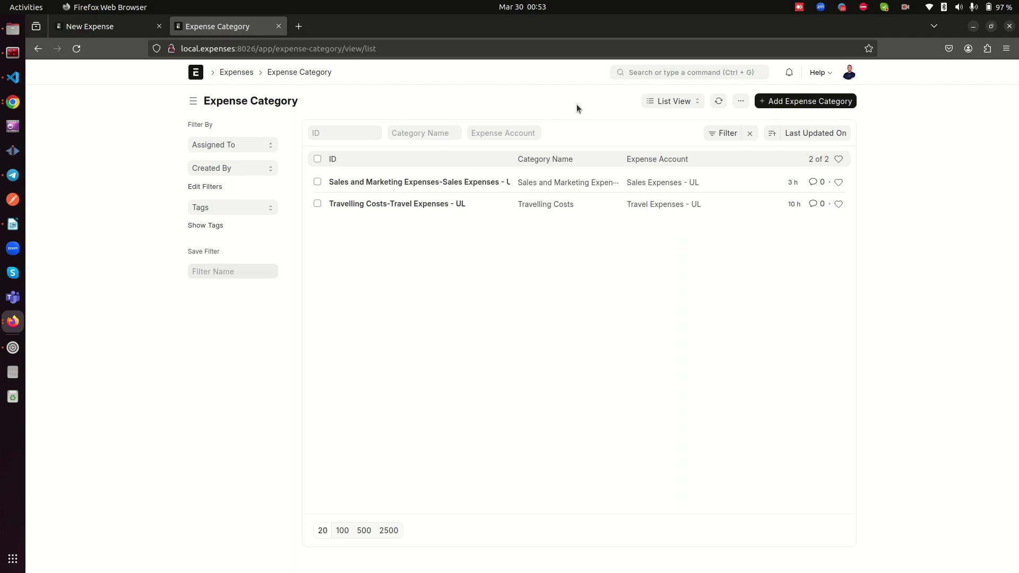
Begin a new expense category named XYZ, browse the expense accounts, then discard it unsaved.
{"action": "left_click", "coordinate": [817, 106]}
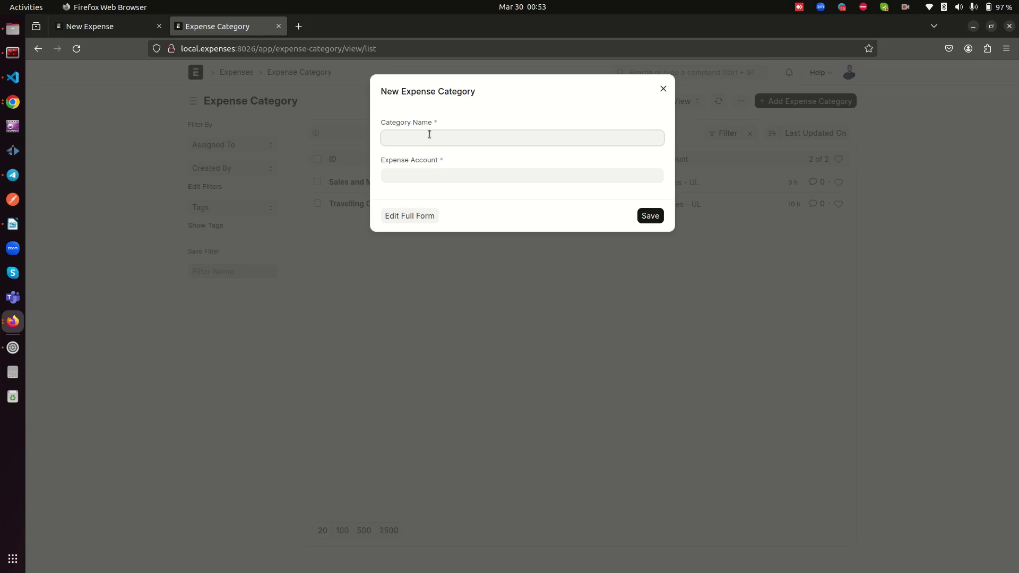
{"action": "type", "text": "XYZ"}
{"action": "left_click", "coordinate": [435, 175]}
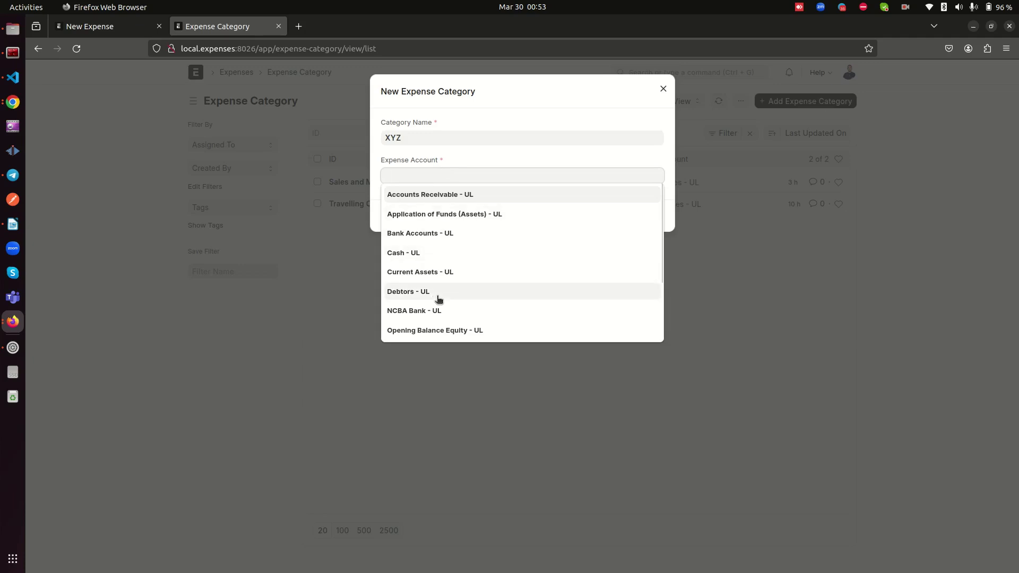
{"action": "scroll", "coordinate": [436, 298], "scroll_direction": "down", "scroll_amount": 3}
{"action": "scroll", "coordinate": [453, 273], "scroll_direction": "up", "scroll_amount": 2}
{"action": "scroll", "coordinate": [463, 241], "scroll_direction": "up", "scroll_amount": 1}
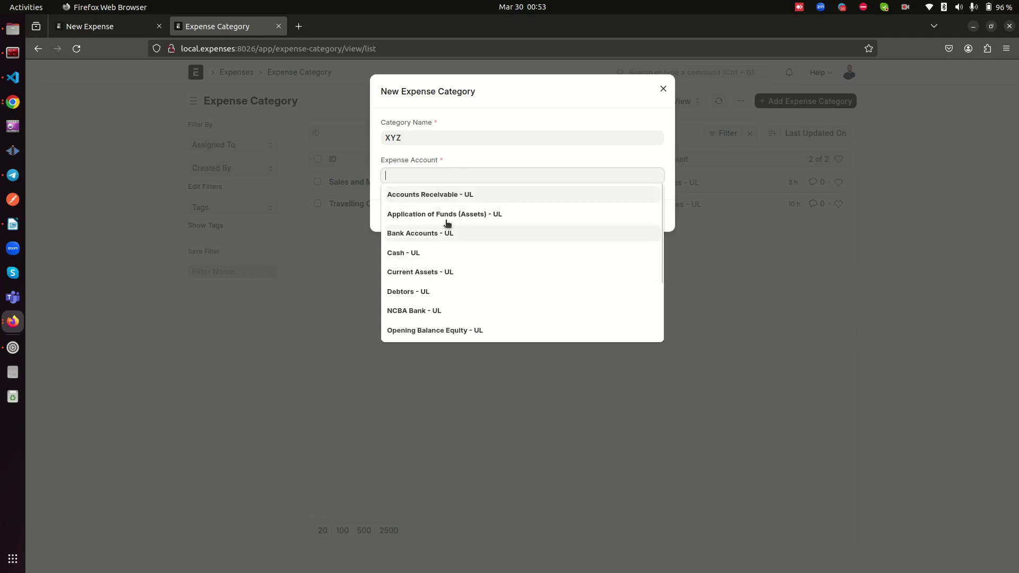
{"action": "left_click", "coordinate": [664, 90]}
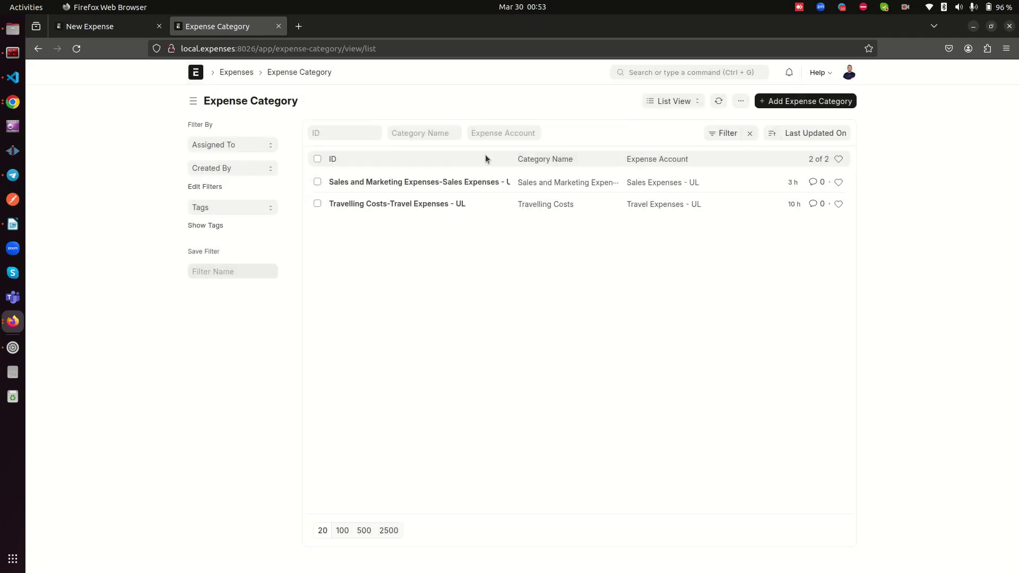
Check the expense accounts of Travelling Costs and Sales and Marketing Expenses, then close the tab.
{"action": "left_click", "coordinate": [407, 206]}
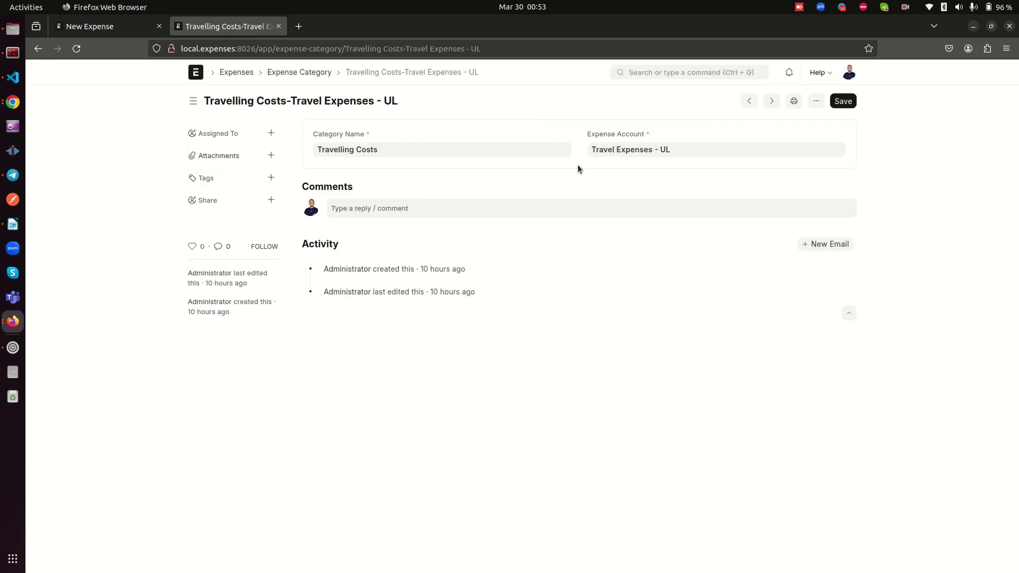
{"action": "left_click_drag", "start_coordinate": [581, 136], "coordinate": [649, 137]}
{"action": "left_click", "coordinate": [300, 72]}
{"action": "left_click", "coordinate": [442, 188]}
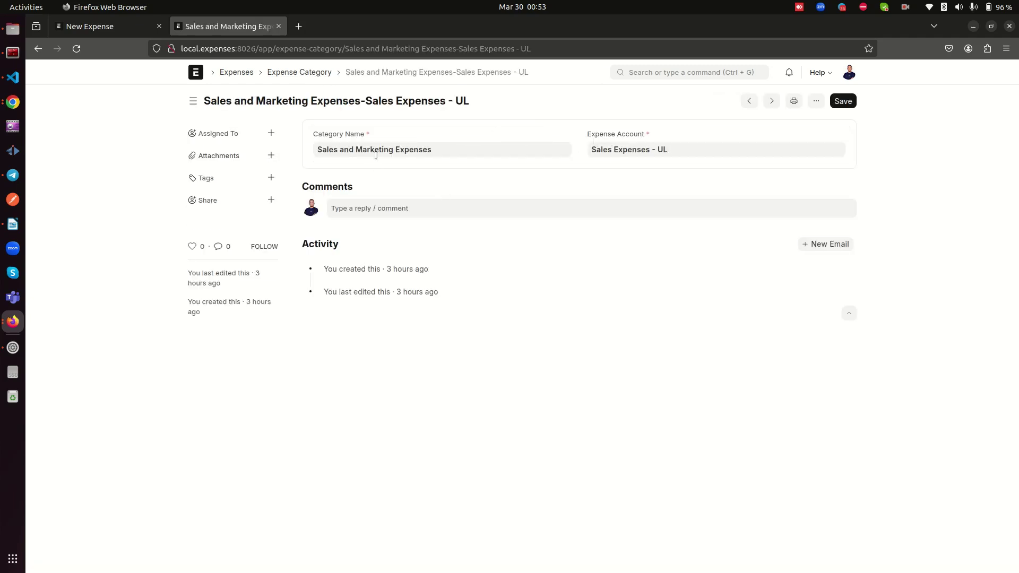
{"action": "left_click_drag", "start_coordinate": [587, 136], "coordinate": [645, 135]}
{"action": "left_click", "coordinate": [628, 164]}
{"action": "left_click", "coordinate": [279, 26]}
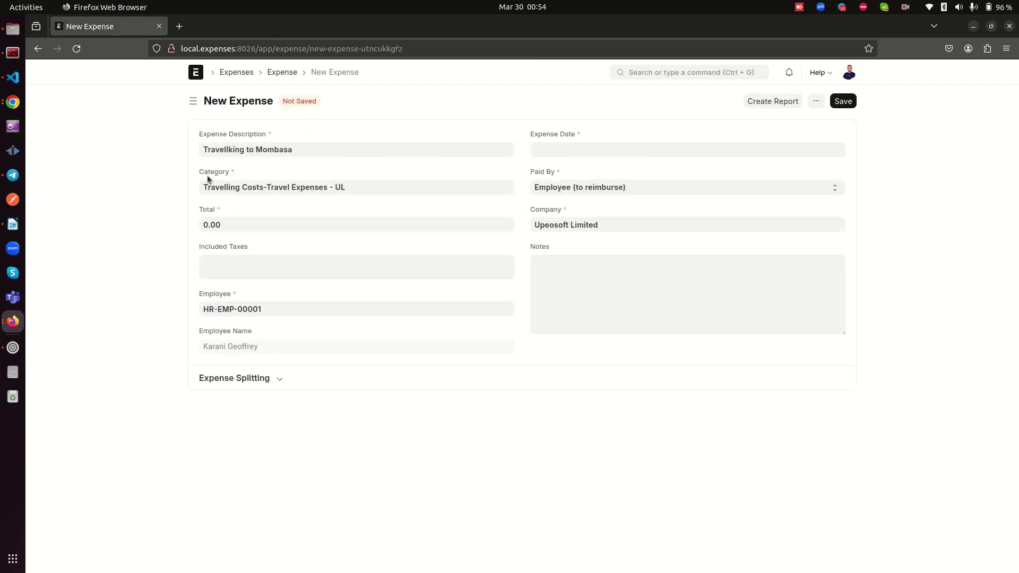
Set the expense date to 25-03-2024 and the total to 6,000.00.
{"action": "left_click_drag", "start_coordinate": [200, 172], "coordinate": [236, 174]}
{"action": "left_click", "coordinate": [250, 176]}
{"action": "left_click", "coordinate": [588, 145]}
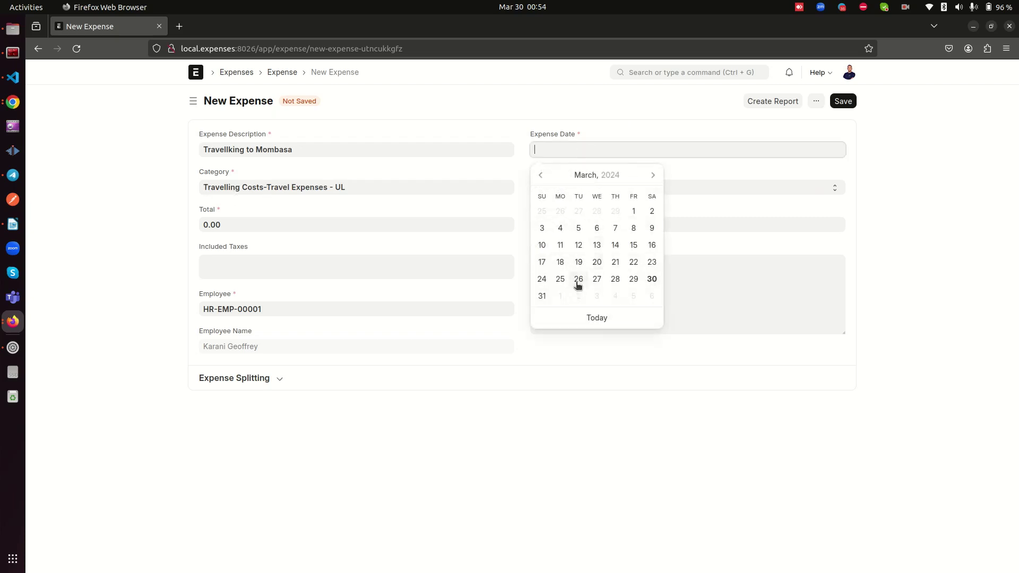
{"action": "left_click", "coordinate": [560, 279]}
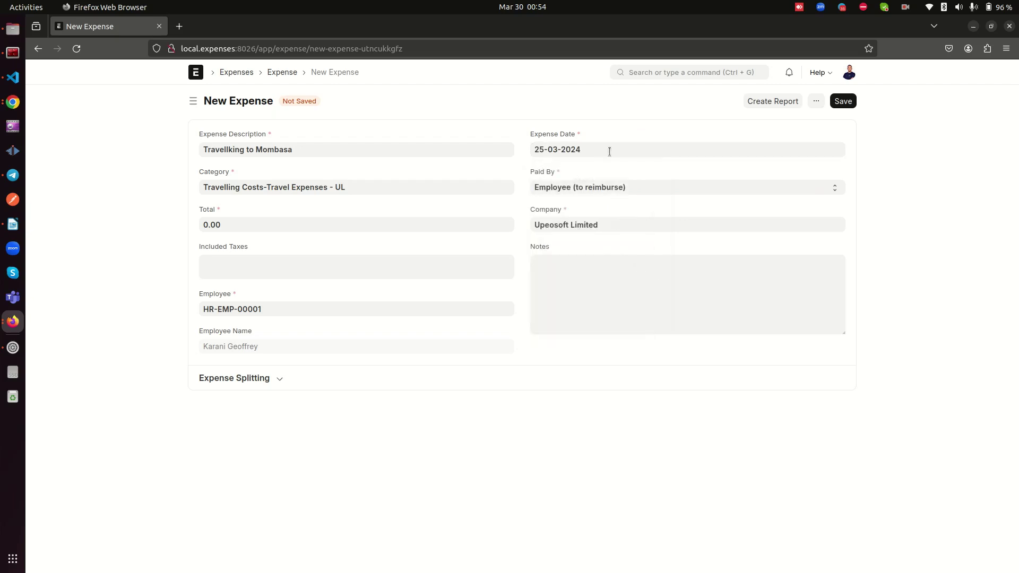
{"action": "left_click", "coordinate": [237, 224]}
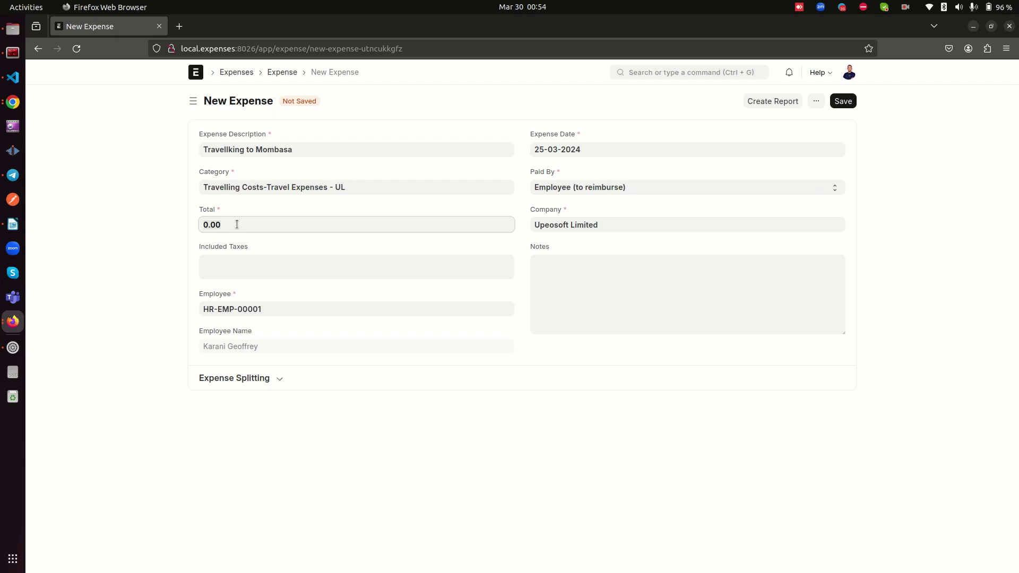
{"action": "type", "text": "60"}
{"action": "left_click", "coordinate": [141, 277]}
Add the note 'Some notes here' and save the expense as a draft.
{"action": "left_click", "coordinate": [570, 276]}
{"action": "type", "text": "Some notes here"}
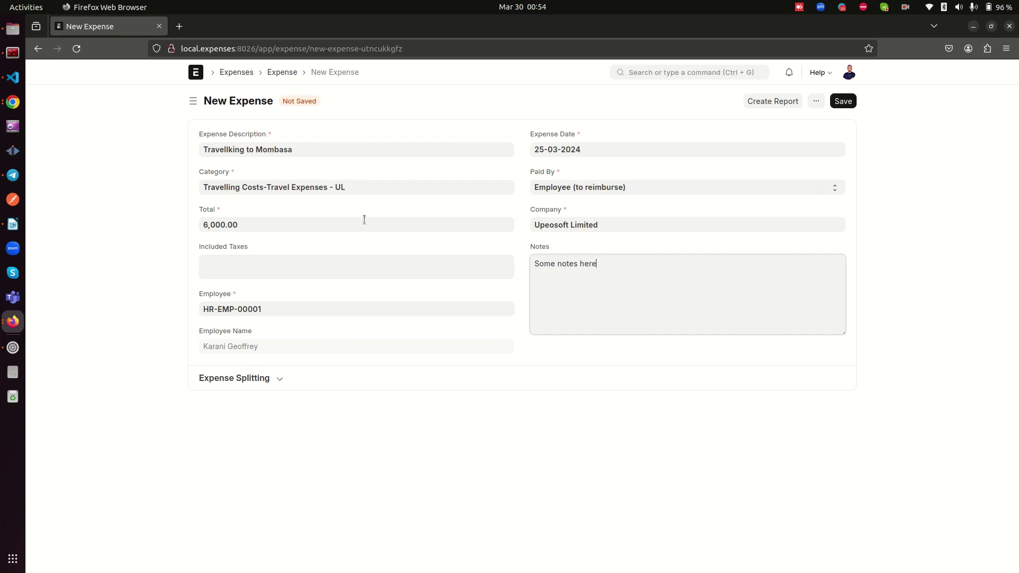
{"action": "left_click", "coordinate": [845, 101]}
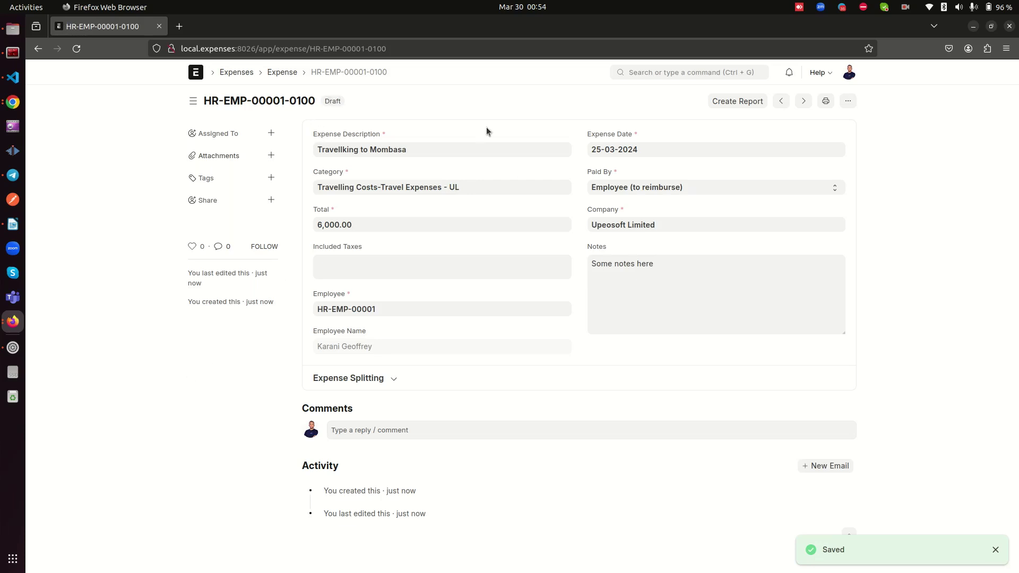
{"action": "left_click", "coordinate": [390, 379]}
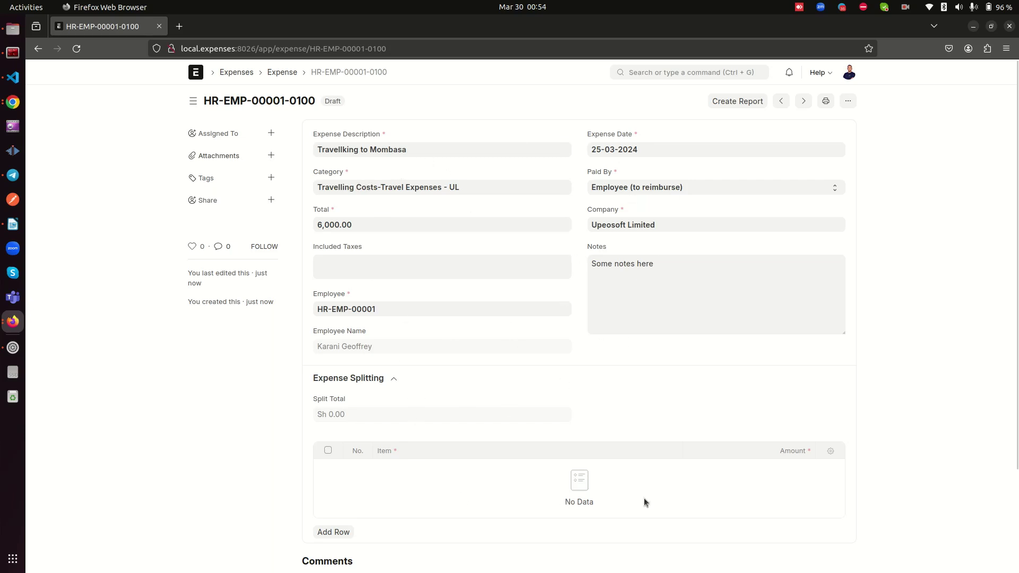
Add a Transport split row of 4,000 and check the Split Total.
{"action": "left_click", "coordinate": [340, 531]}
{"action": "left_click", "coordinate": [416, 387]}
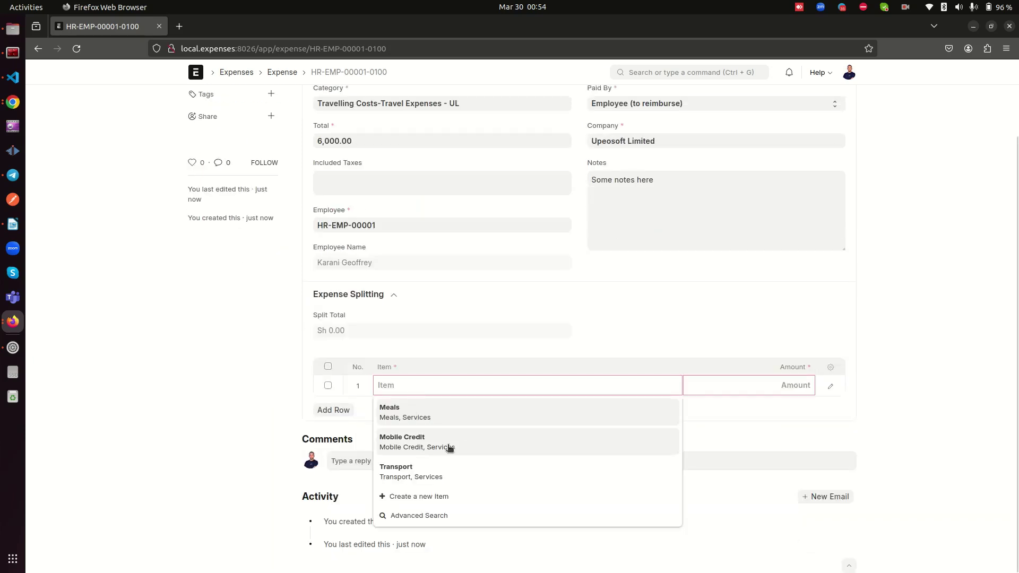
{"action": "left_click", "coordinate": [419, 466]}
{"action": "left_click", "coordinate": [750, 384]}
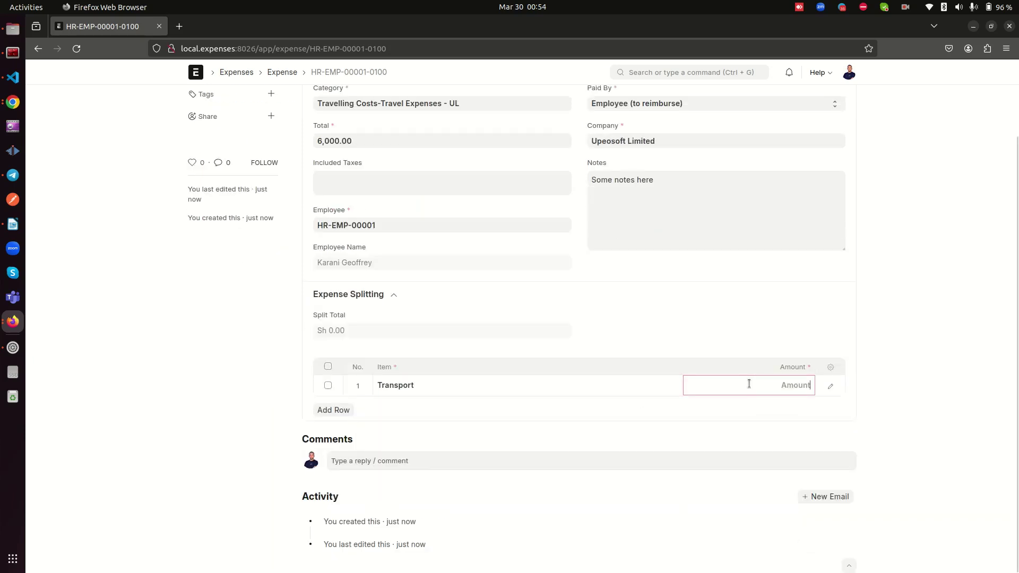
{"action": "type", "text": "4,000"}
{"action": "left_click", "coordinate": [171, 320]}
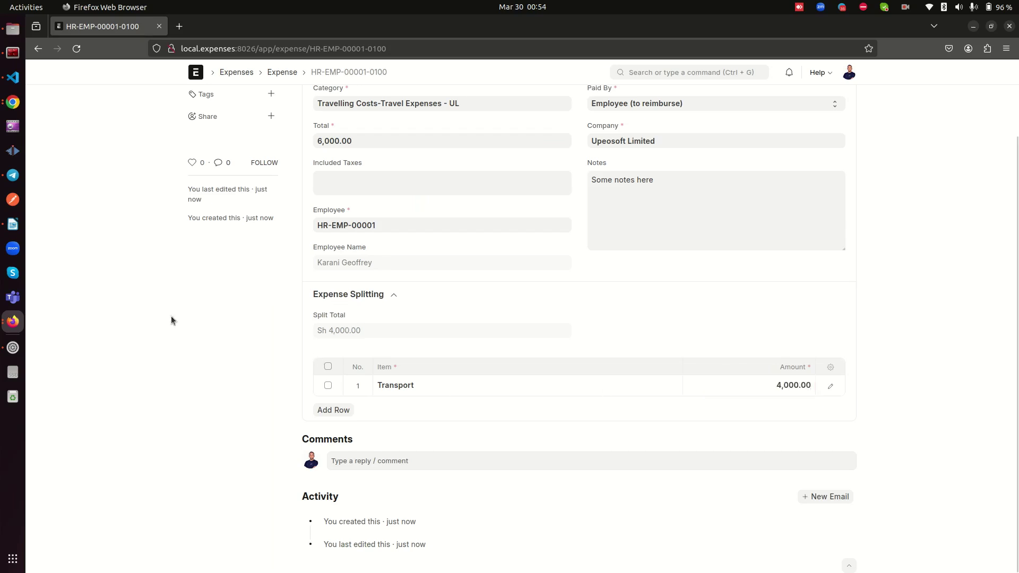
{"action": "left_click", "coordinate": [321, 337]}
{"action": "left_click_drag", "start_coordinate": [375, 332], "coordinate": [343, 330]}
Add a Meals split row of 1,500 and attempt to save, triggering the mismatch error.
{"action": "left_click", "coordinate": [346, 413]}
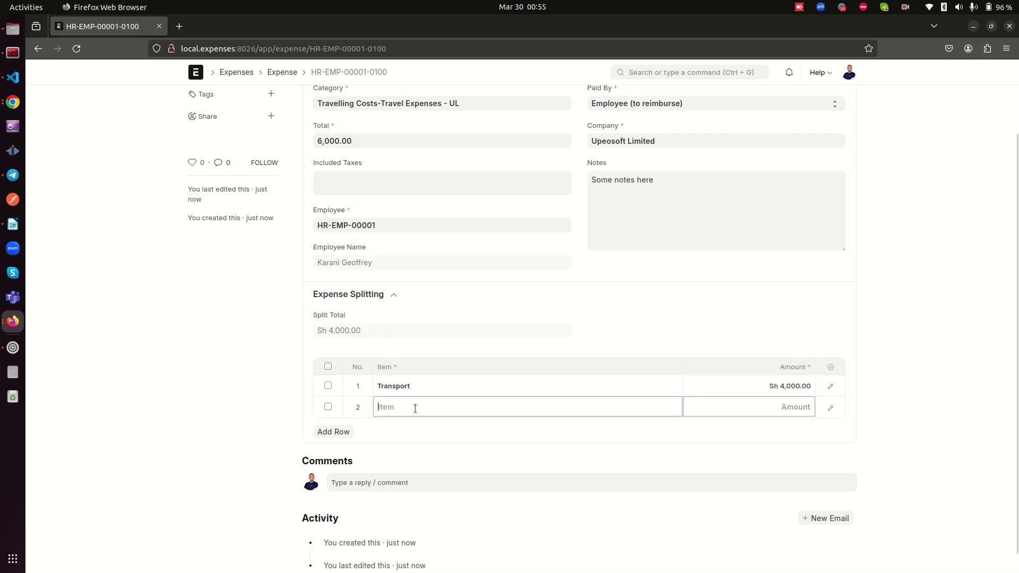
{"action": "left_click", "coordinate": [467, 431]}
{"action": "left_click", "coordinate": [738, 403]}
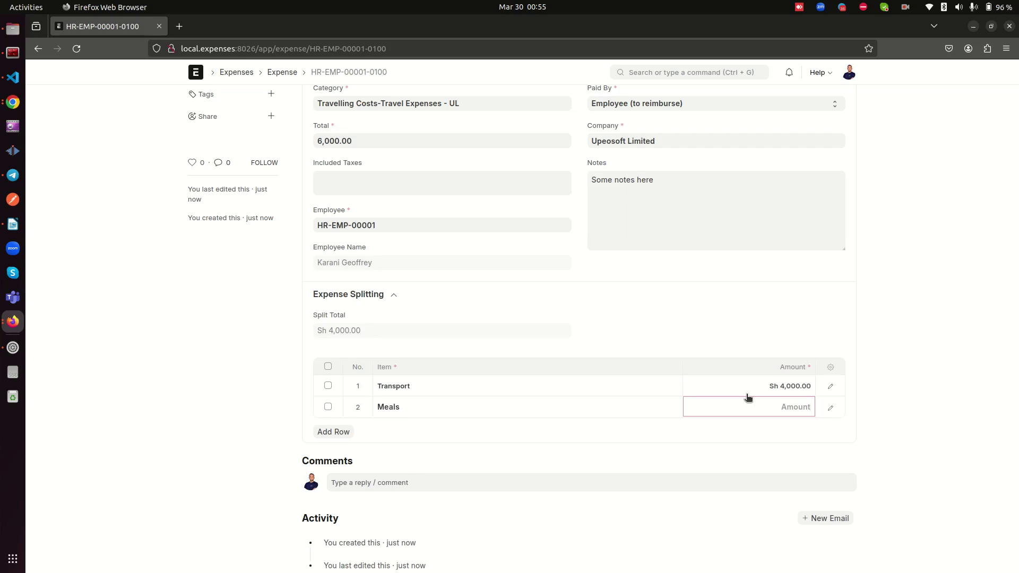
{"action": "type", "text": "1,500"}
{"action": "left_click", "coordinate": [864, 371]}
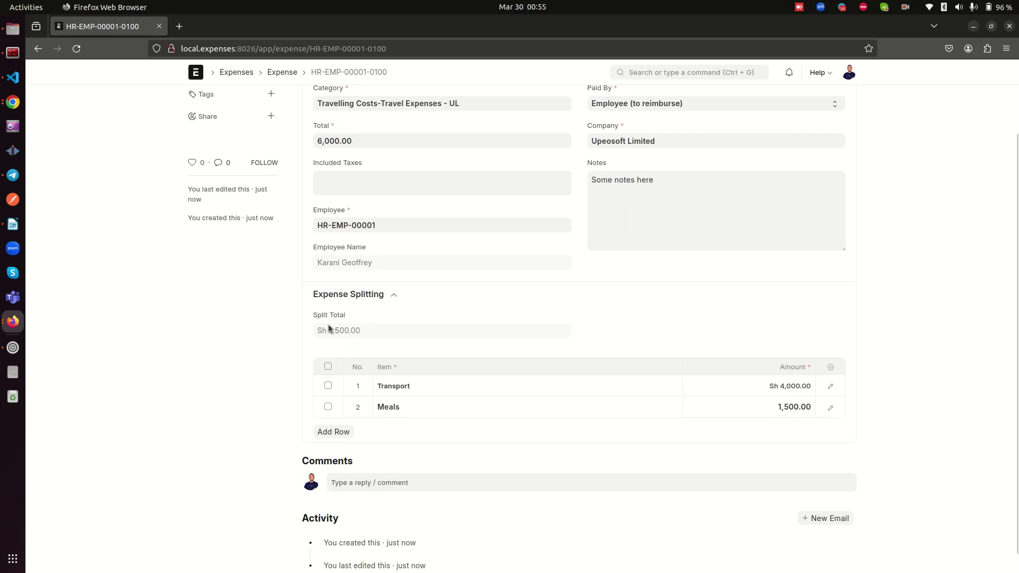
{"action": "scroll", "coordinate": [584, 255], "scroll_direction": "up", "scroll_amount": 3}
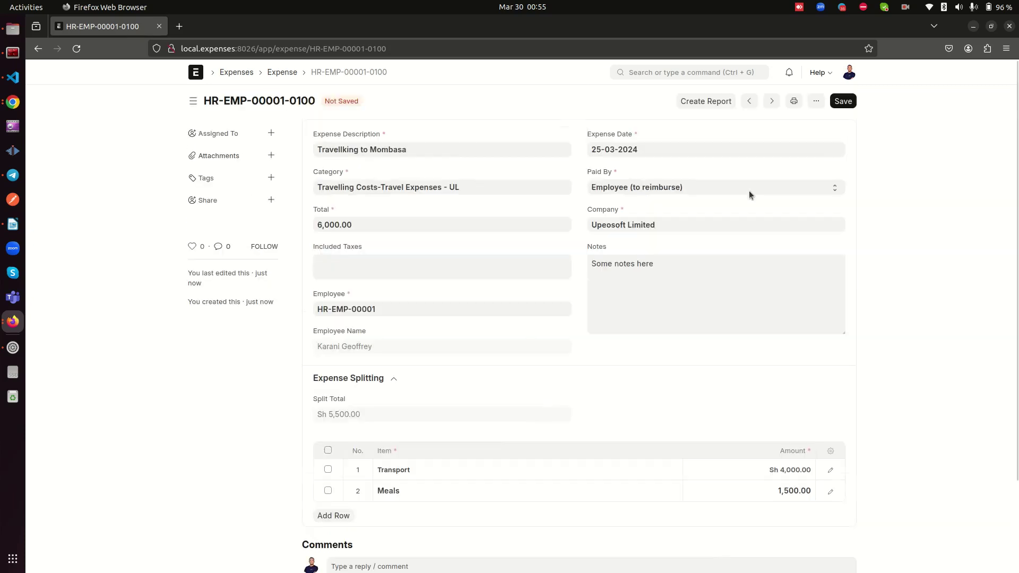
{"action": "left_click", "coordinate": [845, 100]}
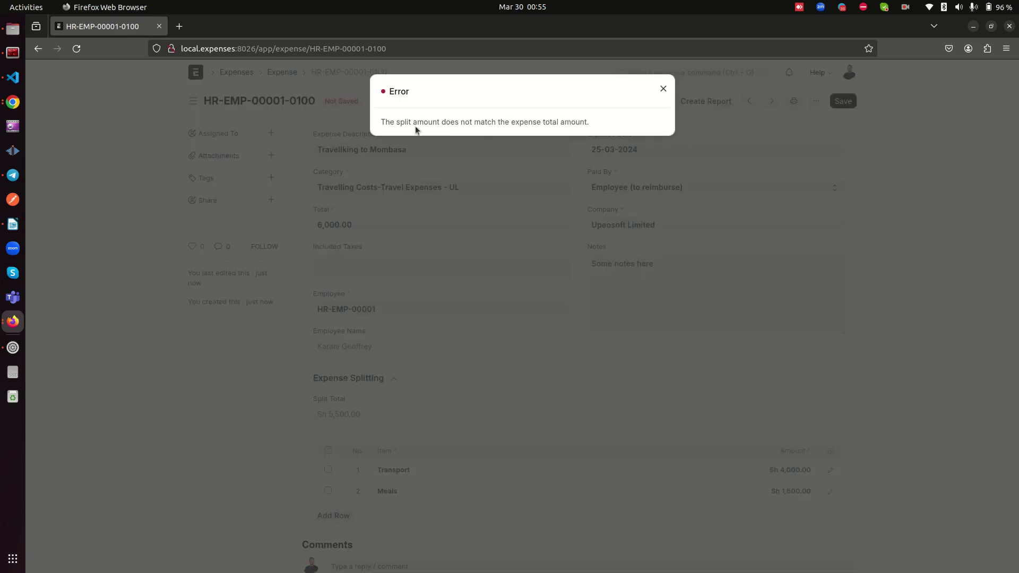
Dismiss the mismatch error, add a Mobile Credit split of 600, and retry saving.
{"action": "left_click_drag", "start_coordinate": [381, 122], "coordinate": [653, 100]}
{"action": "left_click", "coordinate": [531, 122]}
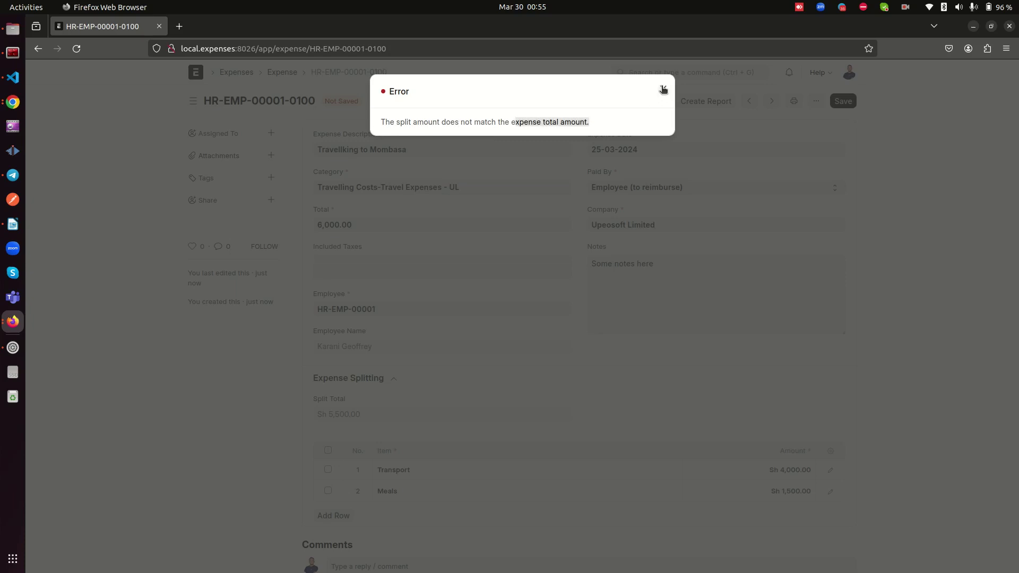
{"action": "left_click", "coordinate": [664, 89]}
{"action": "left_click", "coordinate": [332, 516]}
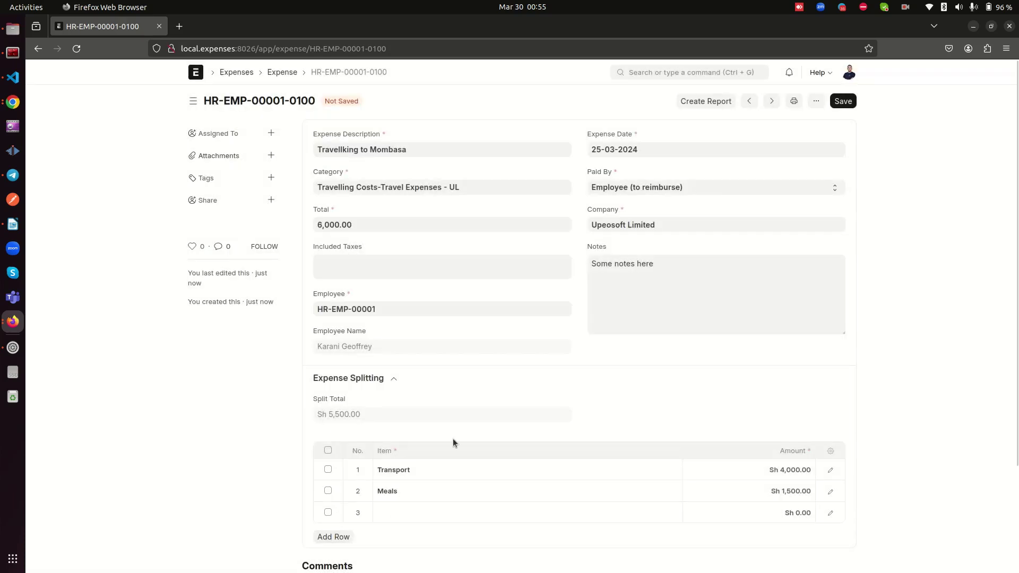
{"action": "scroll", "coordinate": [423, 441], "scroll_direction": "down", "scroll_amount": 2}
{"action": "left_click", "coordinate": [424, 393]}
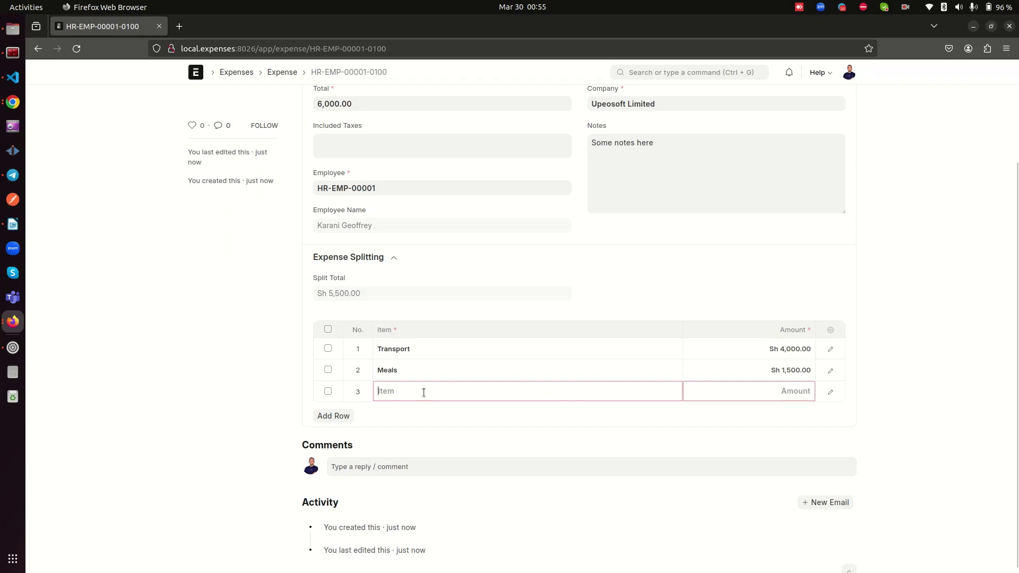
{"action": "left_click", "coordinate": [424, 449]}
{"action": "left_click", "coordinate": [735, 389]}
{"action": "type", "text": "600"}
{"action": "key", "text": "Escape"}
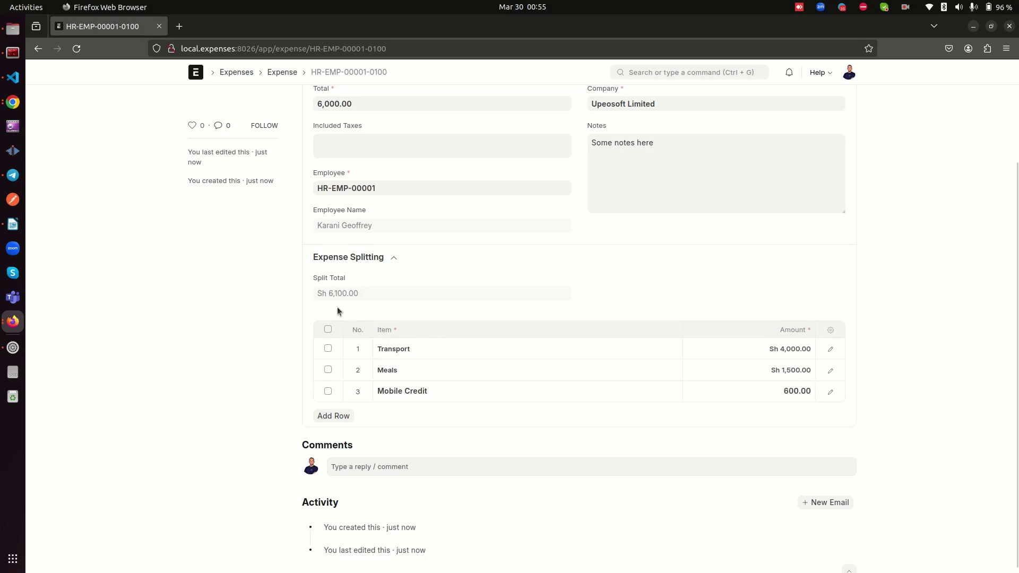
{"action": "scroll", "coordinate": [389, 296], "scroll_direction": "up", "scroll_amount": 3}
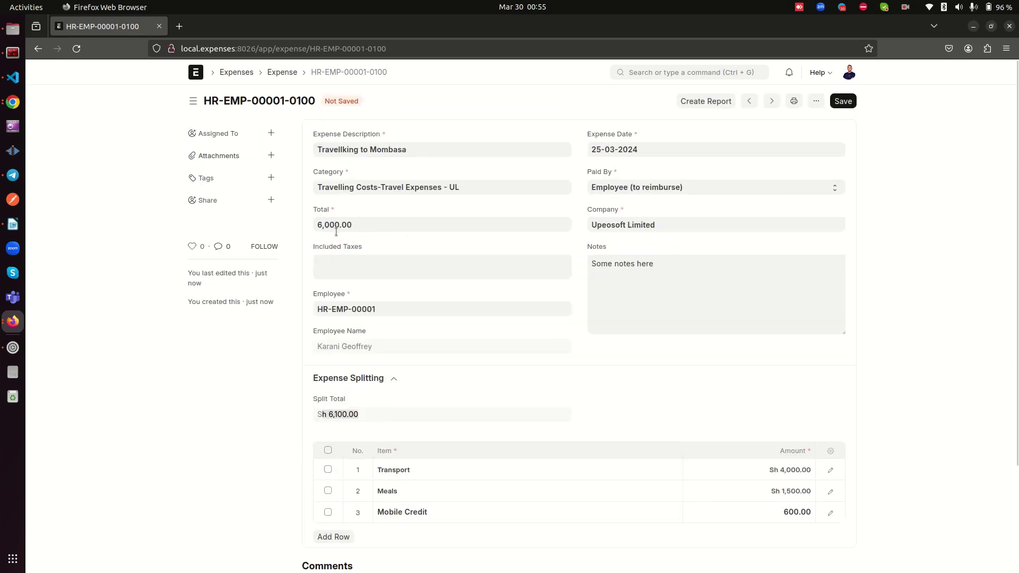
{"action": "left_click", "coordinate": [850, 101]}
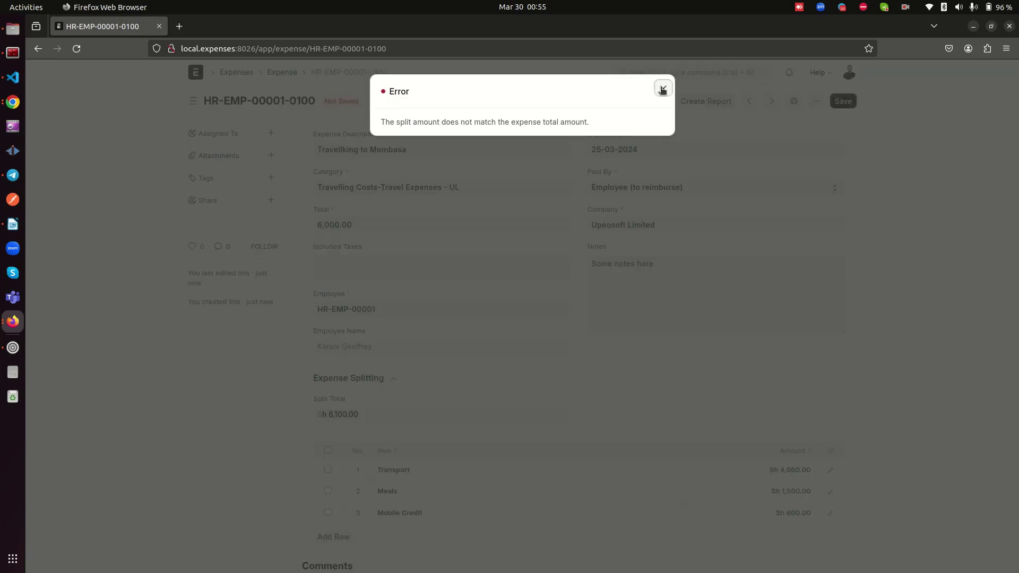
{"action": "left_click", "coordinate": [662, 87]}
Lower the Meals split to 1,400 so splits total 6,000, and save the expense.
{"action": "scroll", "coordinate": [752, 364], "scroll_direction": "down", "scroll_amount": 2}
{"action": "left_click", "coordinate": [788, 364]}
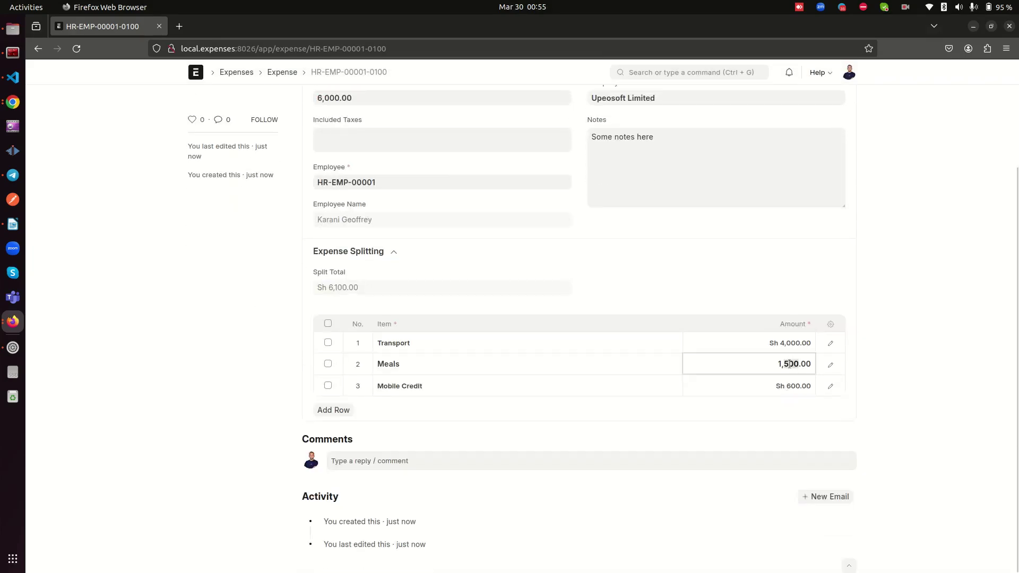
{"action": "left_click", "coordinate": [789, 364]}
{"action": "key", "text": "BackSpace"}
{"action": "type", "text": "4"}
{"action": "left_click", "coordinate": [132, 307]}
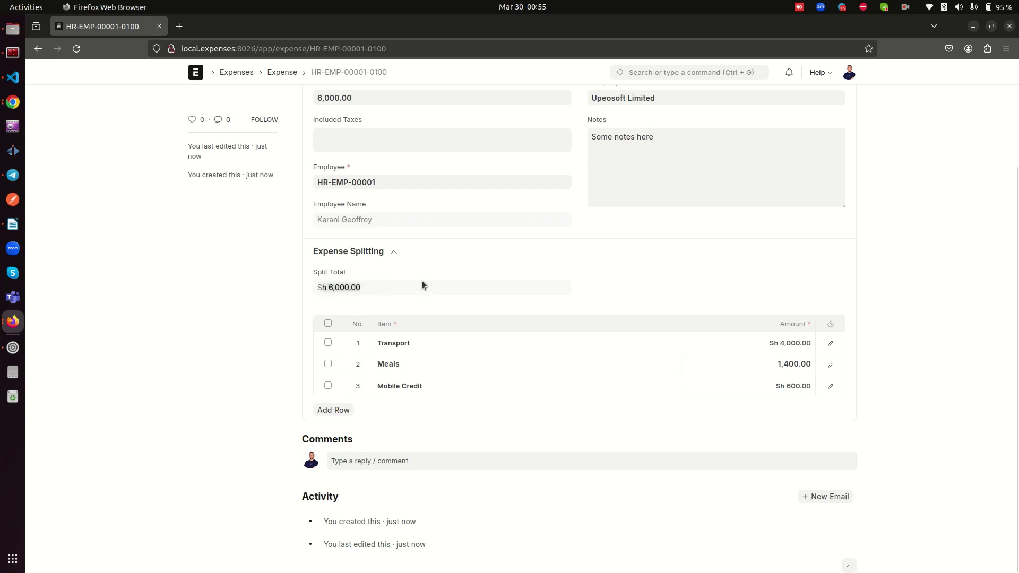
{"action": "scroll", "coordinate": [422, 285], "scroll_direction": "up", "scroll_amount": 3}
{"action": "left_click", "coordinate": [846, 99]}
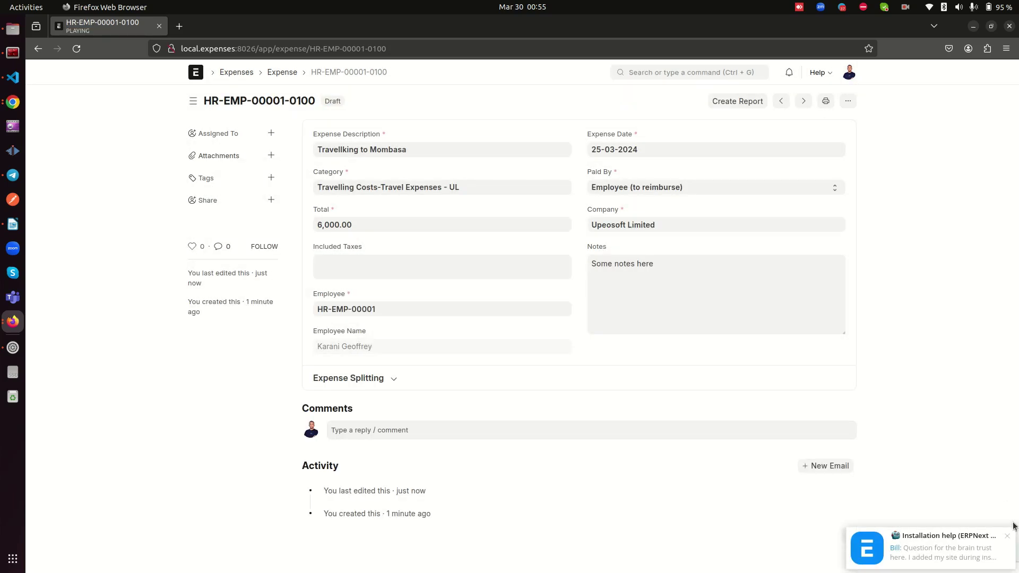
Quit Telegram and review the three expense split rows.
{"action": "left_click", "coordinate": [847, 7]}
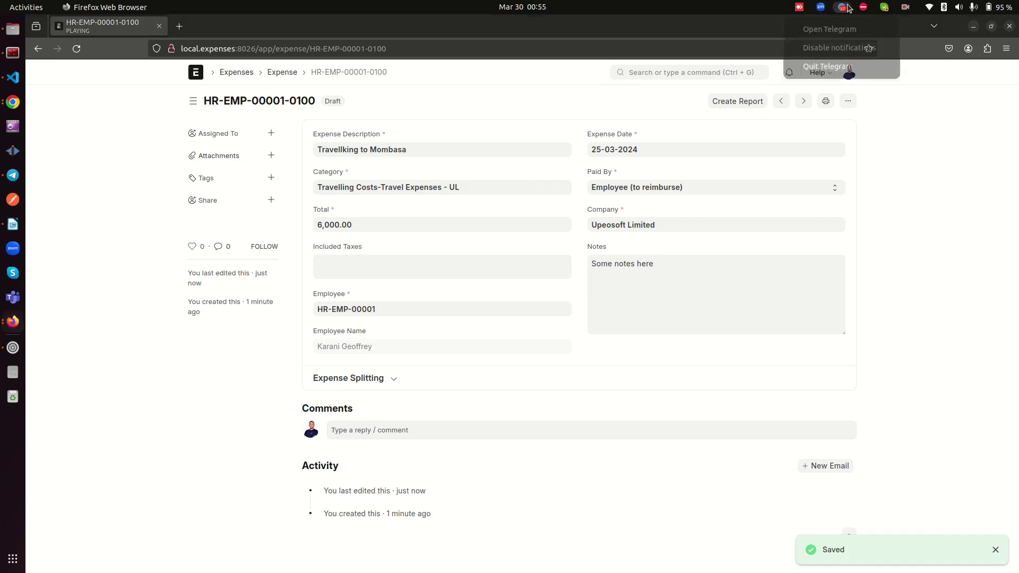
{"action": "left_click", "coordinate": [823, 68]}
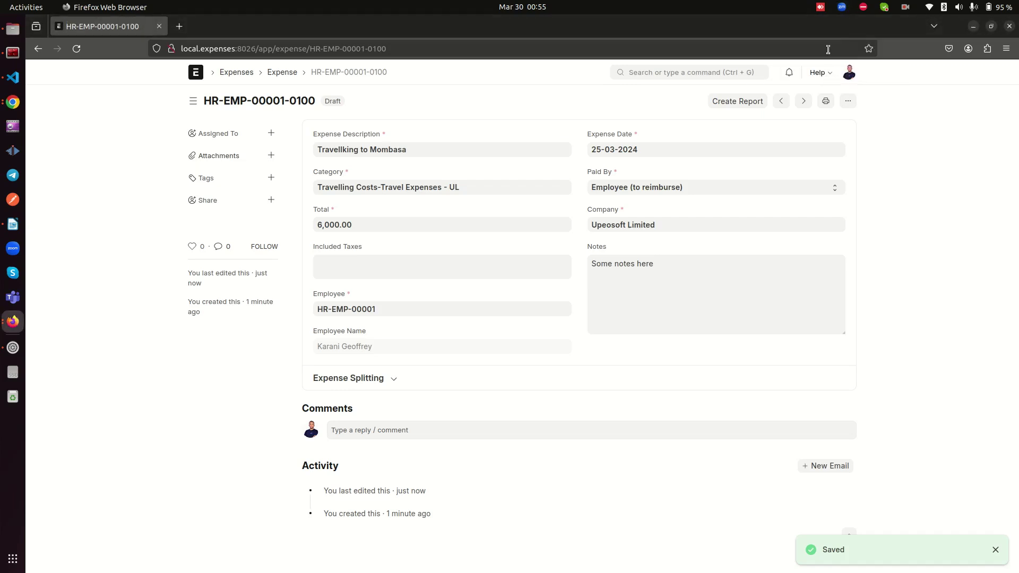
{"action": "left_click", "coordinate": [376, 378]}
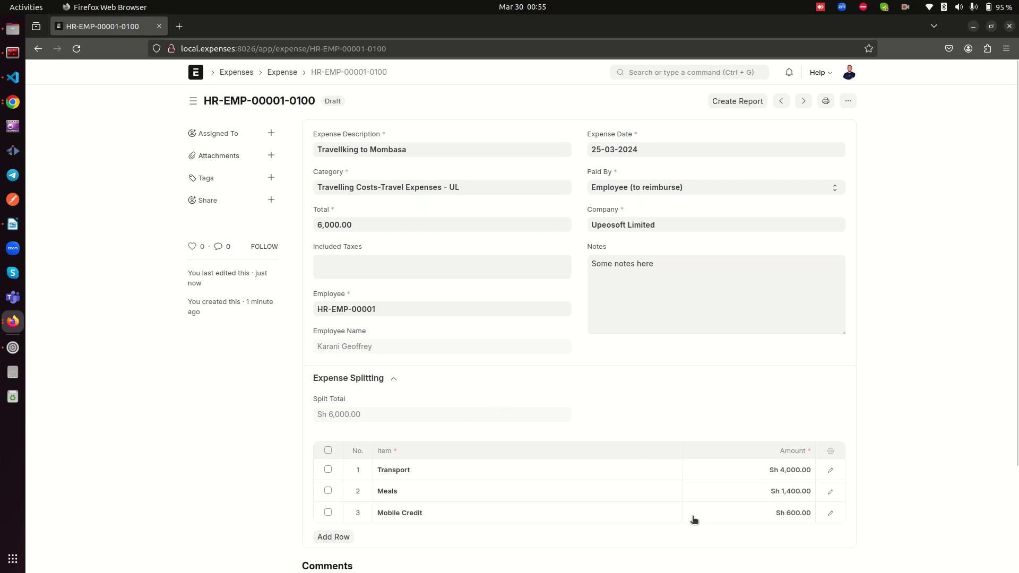
{"action": "left_click", "coordinate": [328, 450]}
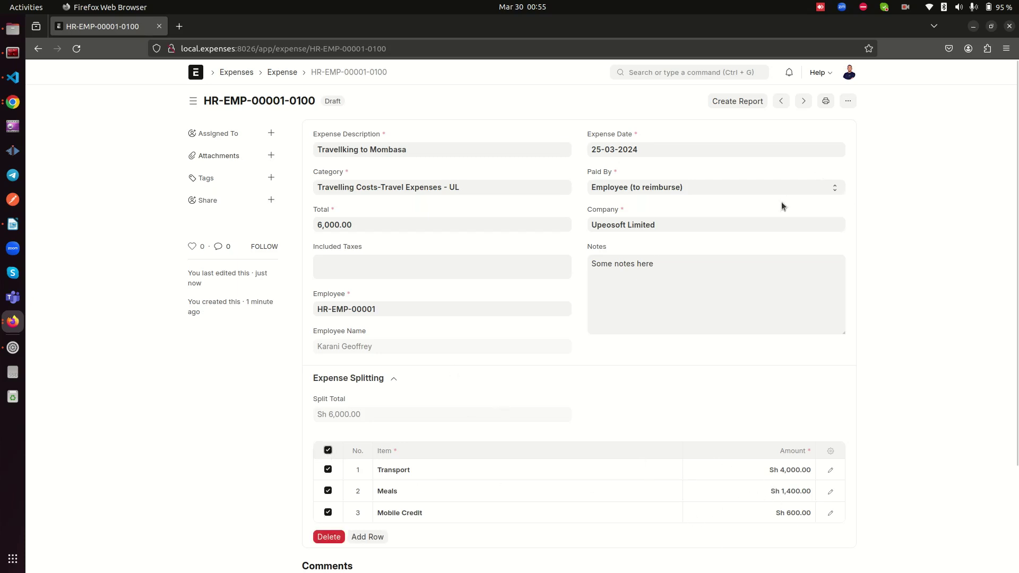
{"action": "left_click", "coordinate": [328, 451]}
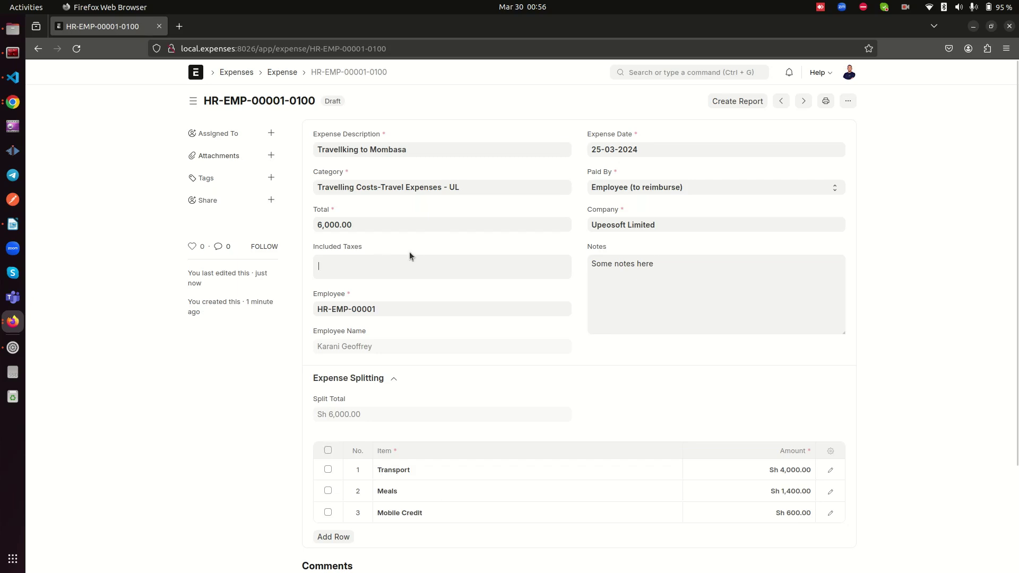
Clear the Included Taxes entry, save the expense, and return to the Expense list.
{"action": "type", "text": "vat 16"}
{"action": "key", "text": "BackSpace"}
{"action": "key", "text": "BackSpace"}
{"action": "key", "text": "BackSpace"}
{"action": "key", "text": "BackSpace"}
{"action": "key", "text": "BackSpace"}
{"action": "key", "text": "BackSpace"}
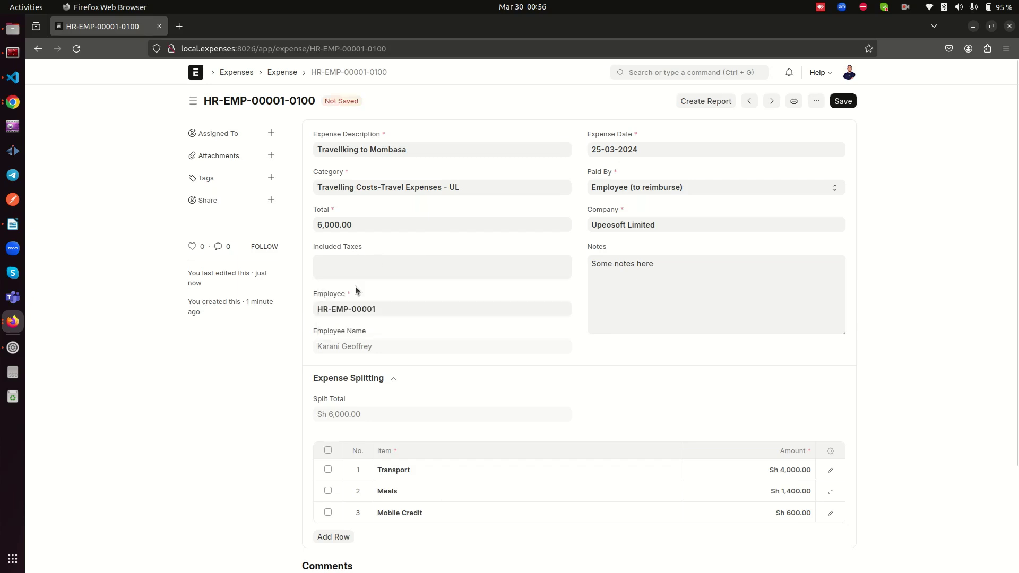
{"action": "left_click", "coordinate": [842, 101]}
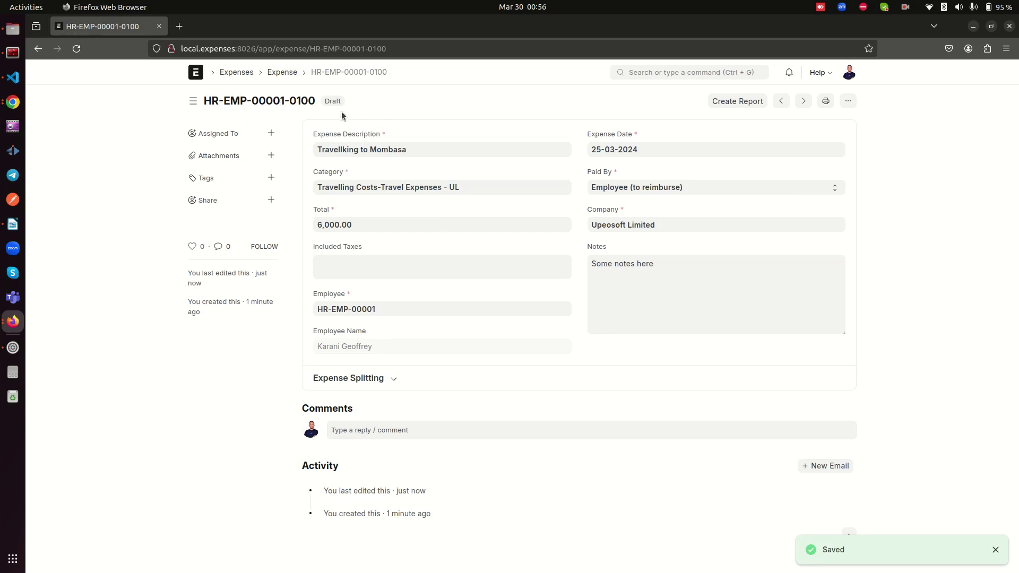
{"action": "left_click", "coordinate": [281, 74]}
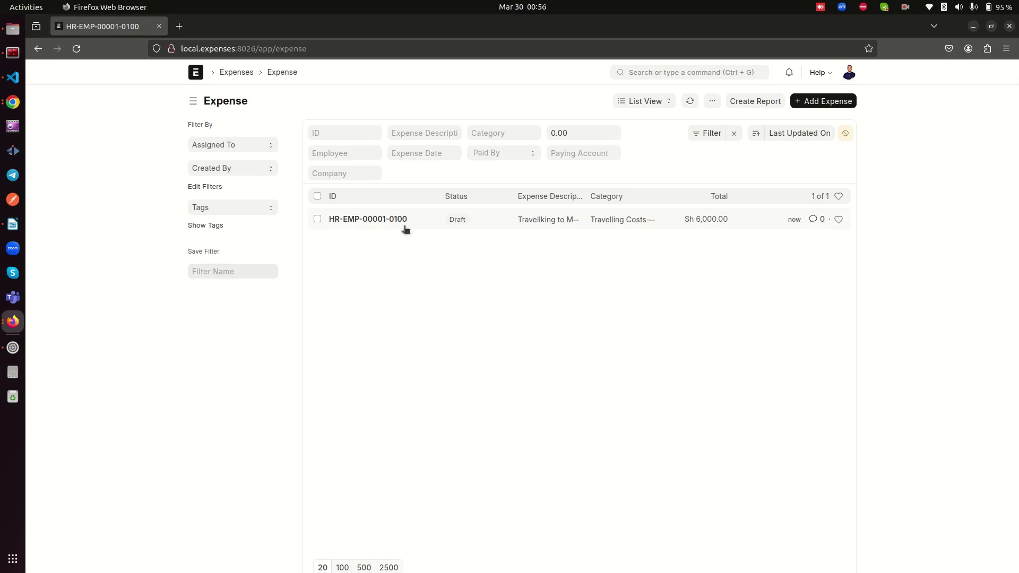
Open expense HR-EMP-00001-0100 and create an expense report from it.
{"action": "left_click", "coordinate": [348, 220]}
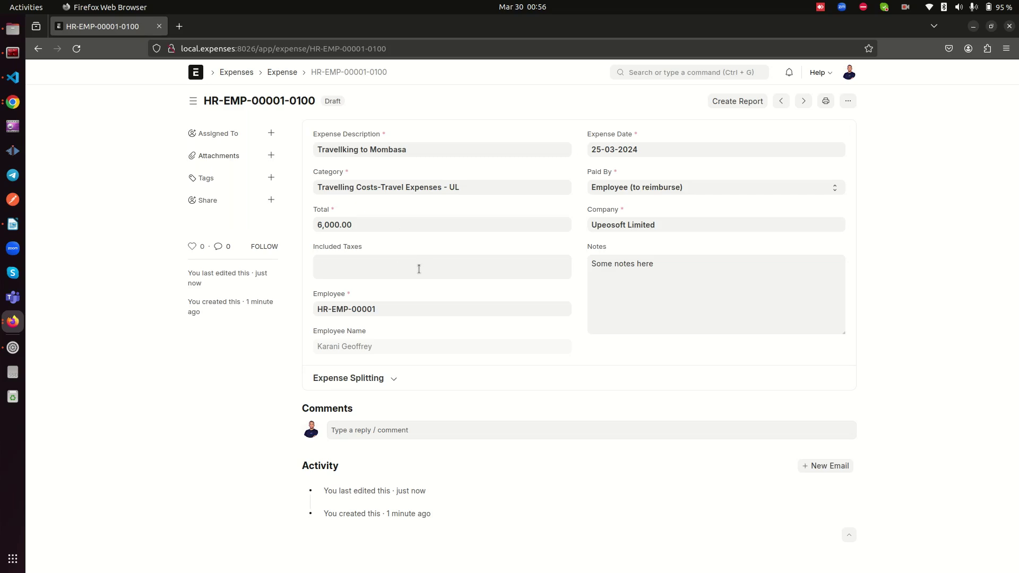
{"action": "left_click", "coordinate": [742, 102]}
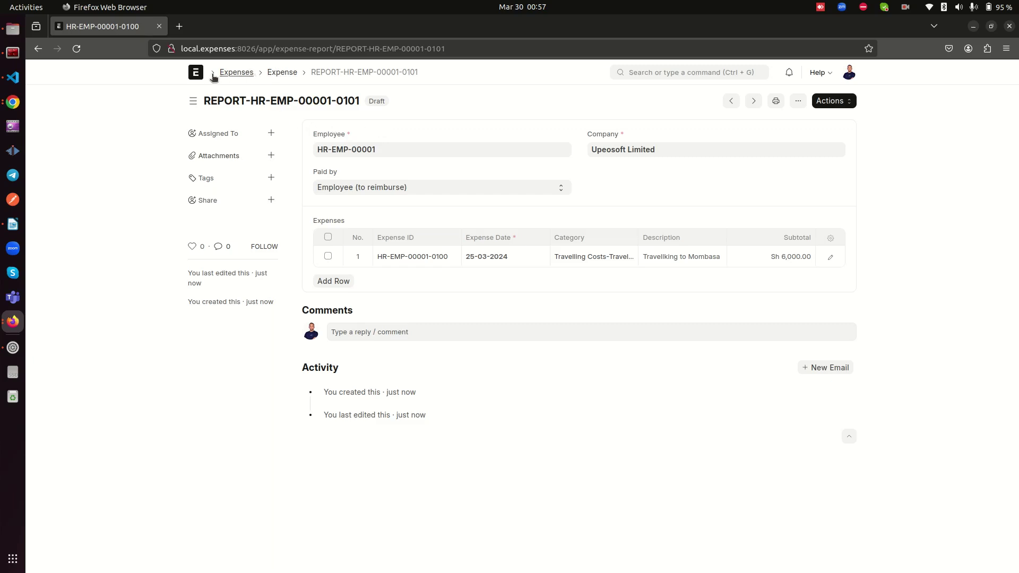
Open the Expenses workspace in a new tab and move that tab to first position.
{"action": "right_click", "coordinate": [196, 73]}
{"action": "left_click", "coordinate": [165, 98]}
{"action": "right_click", "coordinate": [239, 72]}
{"action": "left_click", "coordinate": [278, 81]}
{"action": "left_click_drag", "start_coordinate": [223, 26], "coordinate": [106, 26]}
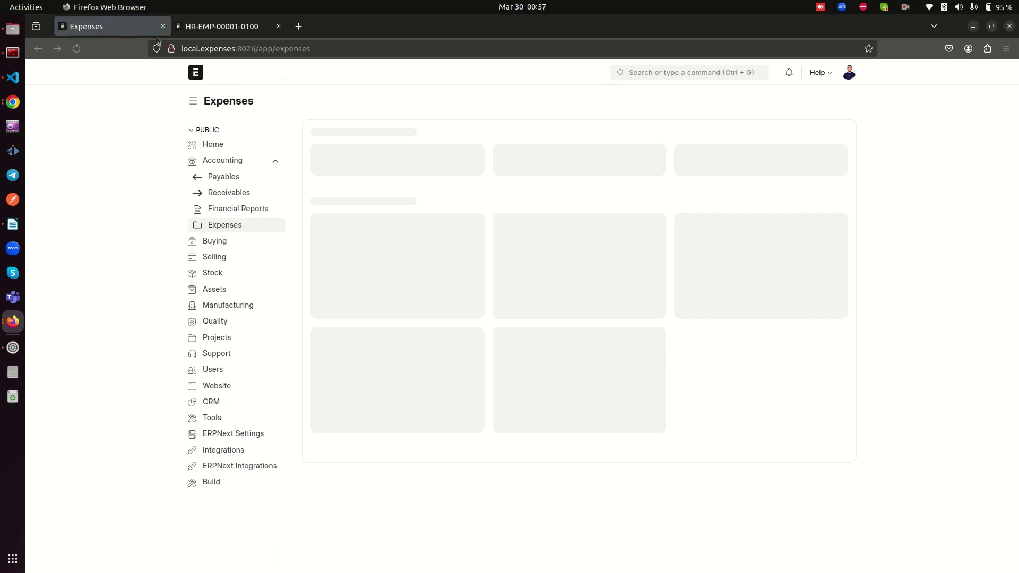
{"action": "left_click", "coordinate": [234, 27]}
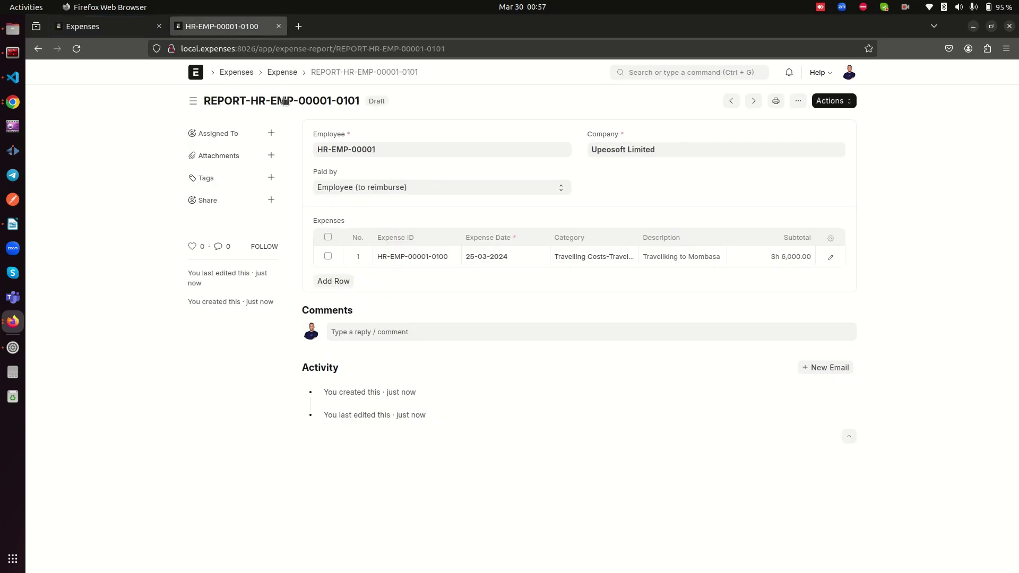
Check the status of expense HR-EMP-00001-0100 from the Expense list.
{"action": "left_click", "coordinate": [106, 26]}
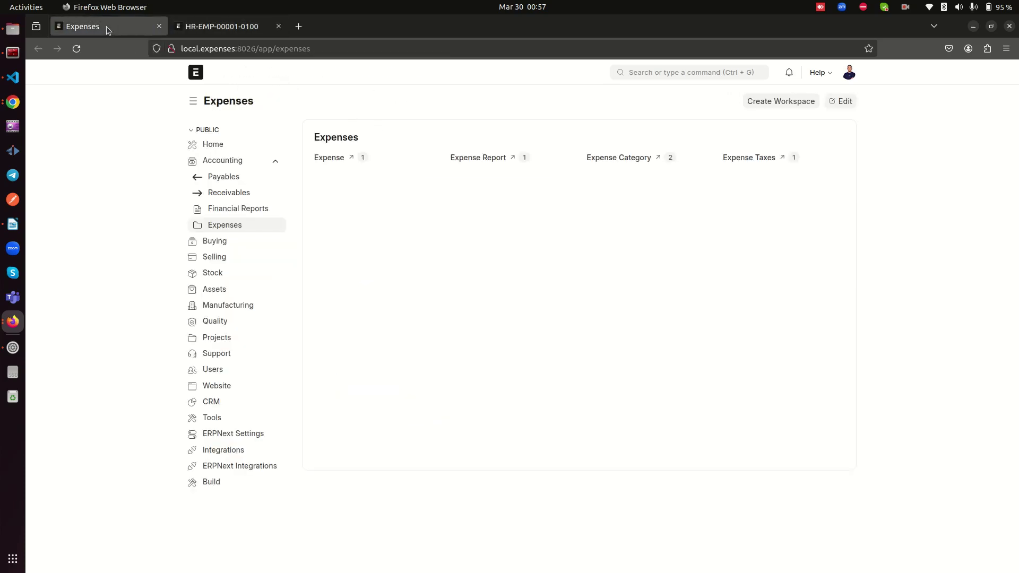
{"action": "left_click", "coordinate": [327, 160]}
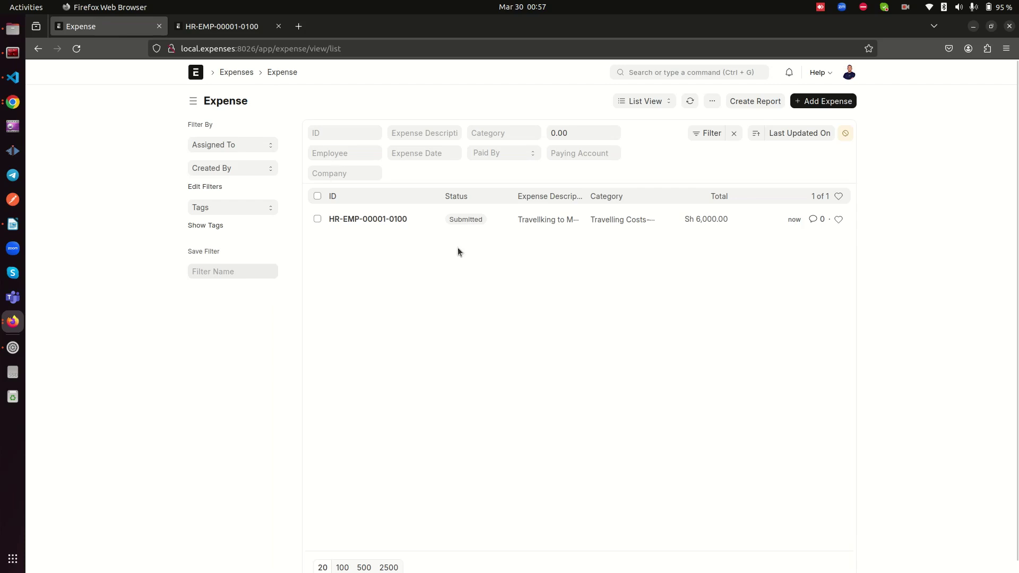
{"action": "left_click", "coordinate": [351, 220]}
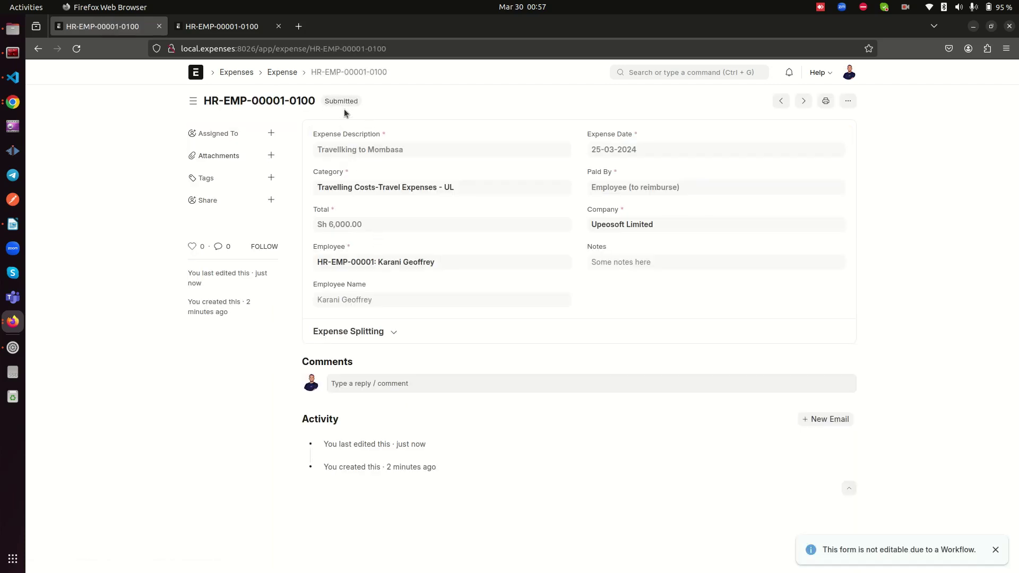
Submit report REPORT-HR-EMP-00001-0101 to the manager through its Actions menu.
{"action": "left_click", "coordinate": [227, 31]}
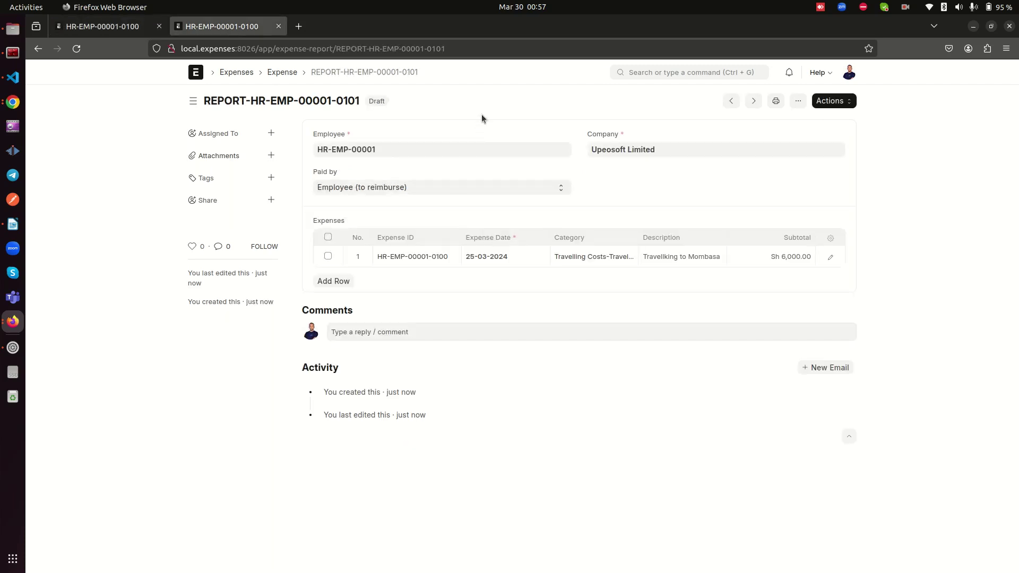
{"action": "left_click", "coordinate": [850, 102]}
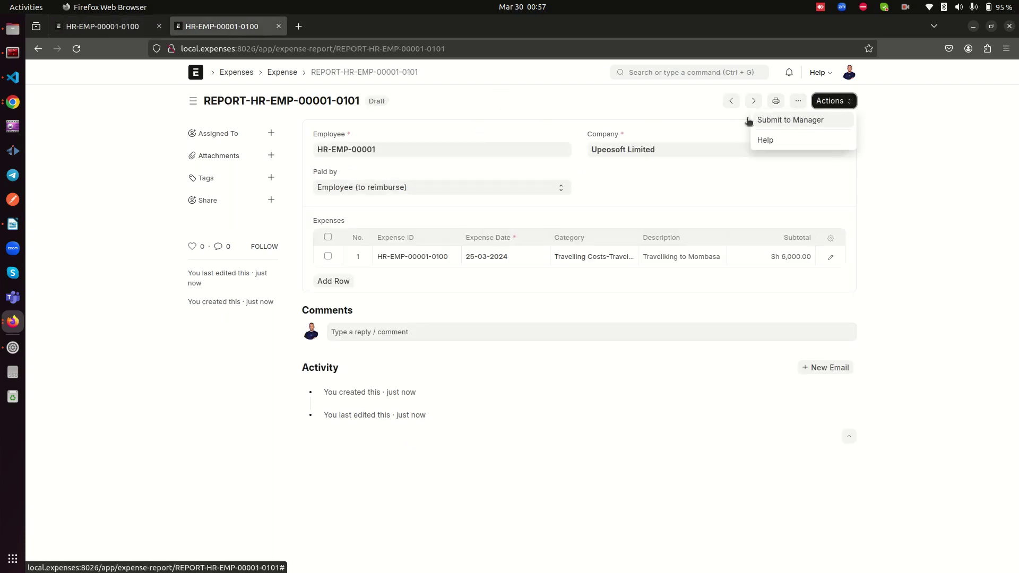
{"action": "left_click", "coordinate": [815, 103]}
{"action": "left_click", "coordinate": [815, 102]}
{"action": "left_click", "coordinate": [782, 119]}
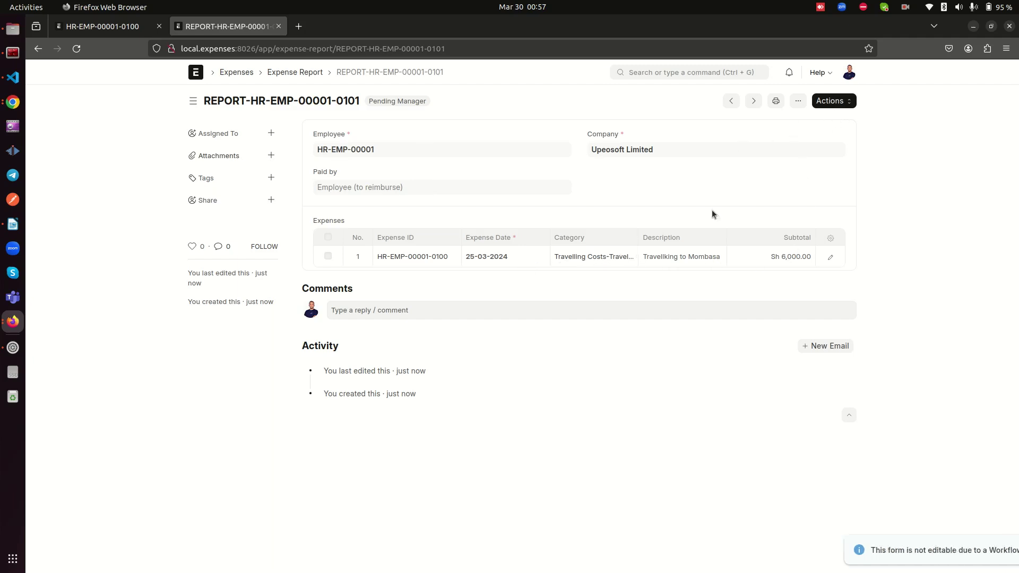
{"action": "left_click", "coordinate": [848, 103]}
{"action": "left_click", "coordinate": [591, 103]}
{"action": "left_click", "coordinate": [831, 100]}
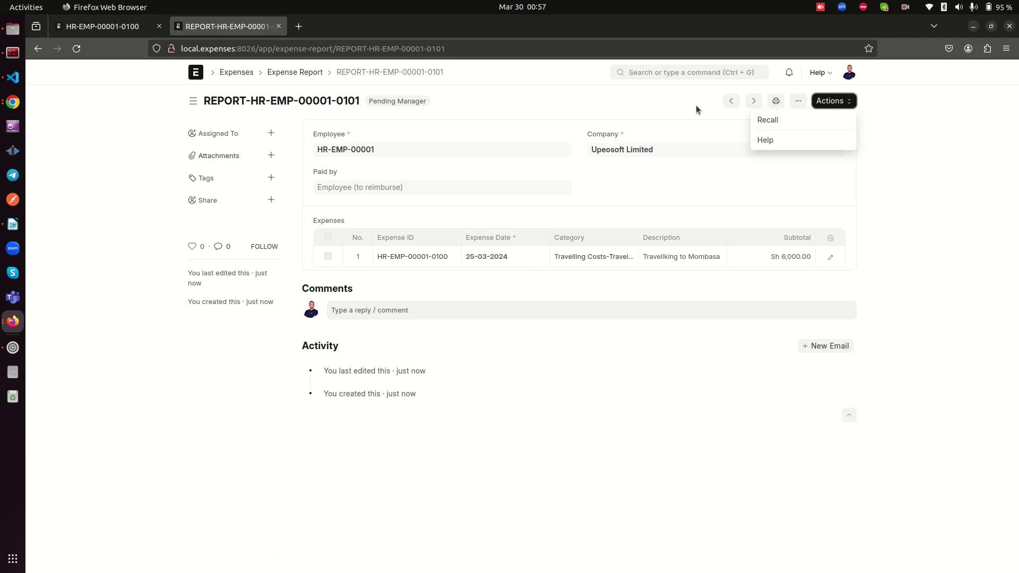
{"action": "left_click", "coordinate": [671, 111]}
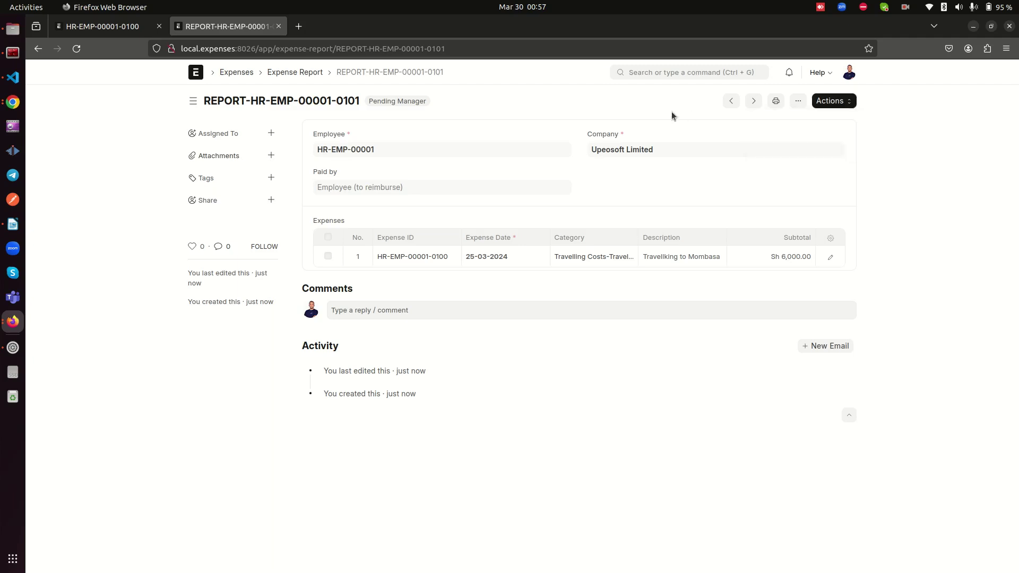
{"action": "left_click", "coordinate": [849, 103]}
{"action": "left_click", "coordinate": [744, 121]}
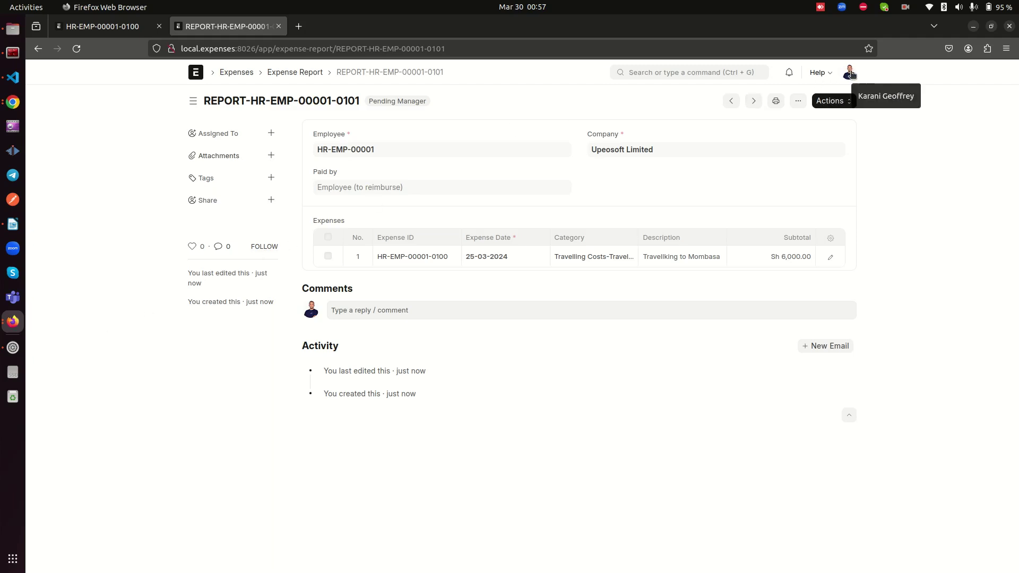
{"action": "left_click", "coordinate": [13, 322]}
{"action": "left_click", "coordinate": [91, 355]}
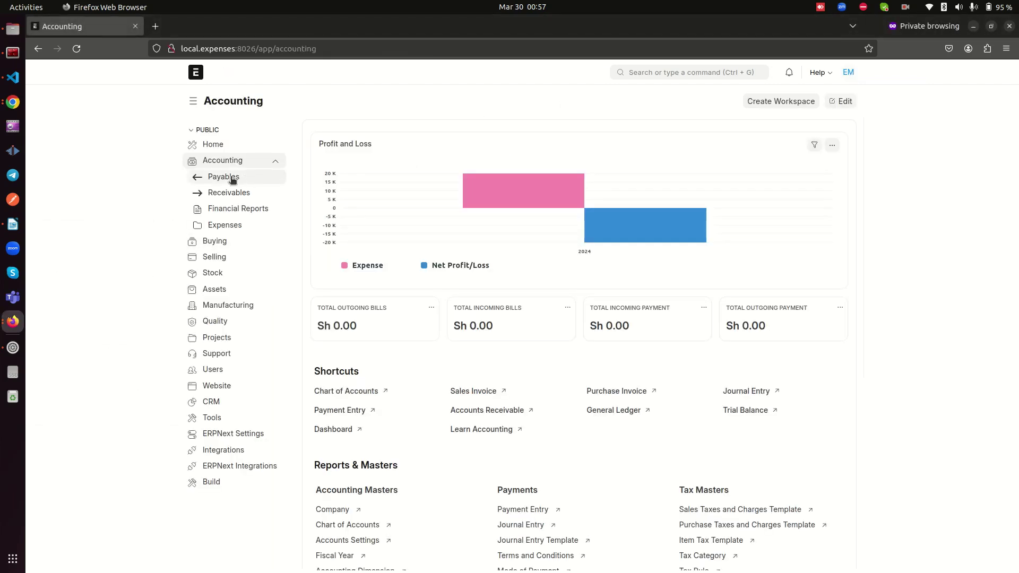
Search 'expense re' and open REPORT-HR-EMP-00001-0101 from the Expense Report list.
{"action": "left_click", "coordinate": [222, 226]}
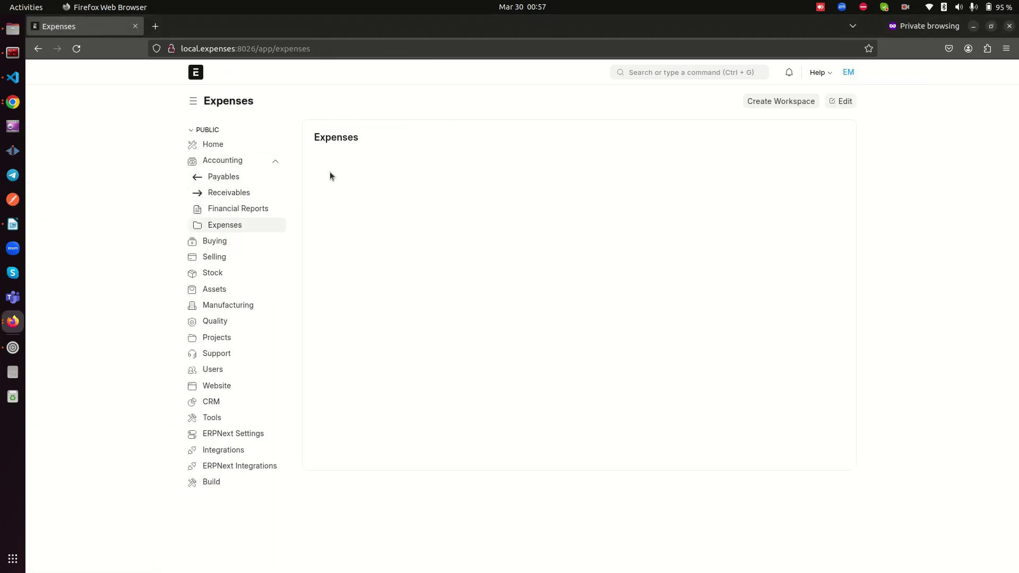
{"action": "left_click", "coordinate": [213, 145]}
{"action": "left_click", "coordinate": [696, 73]}
{"action": "type", "text": "e"}
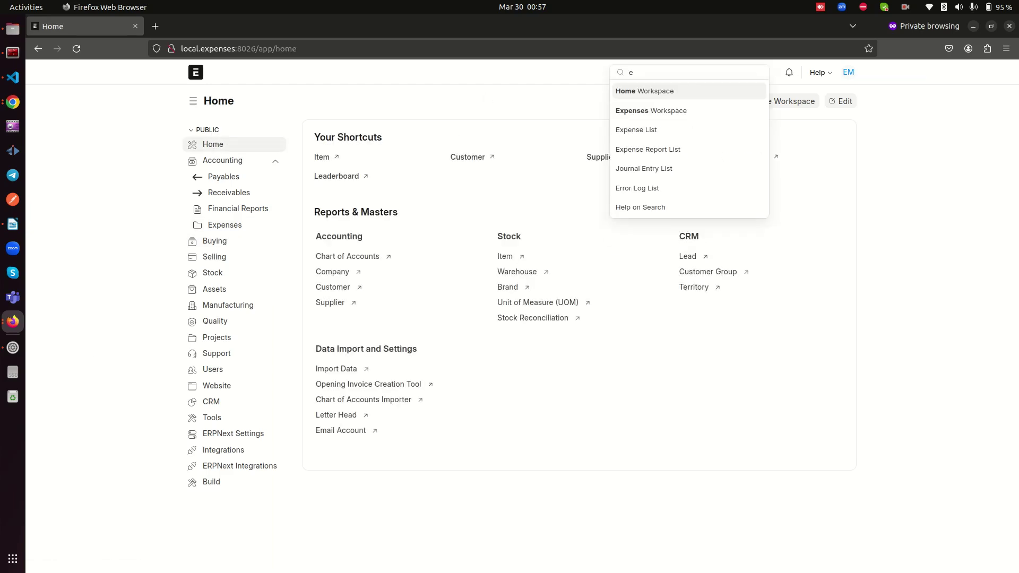
{"action": "type", "text": "xpense "}
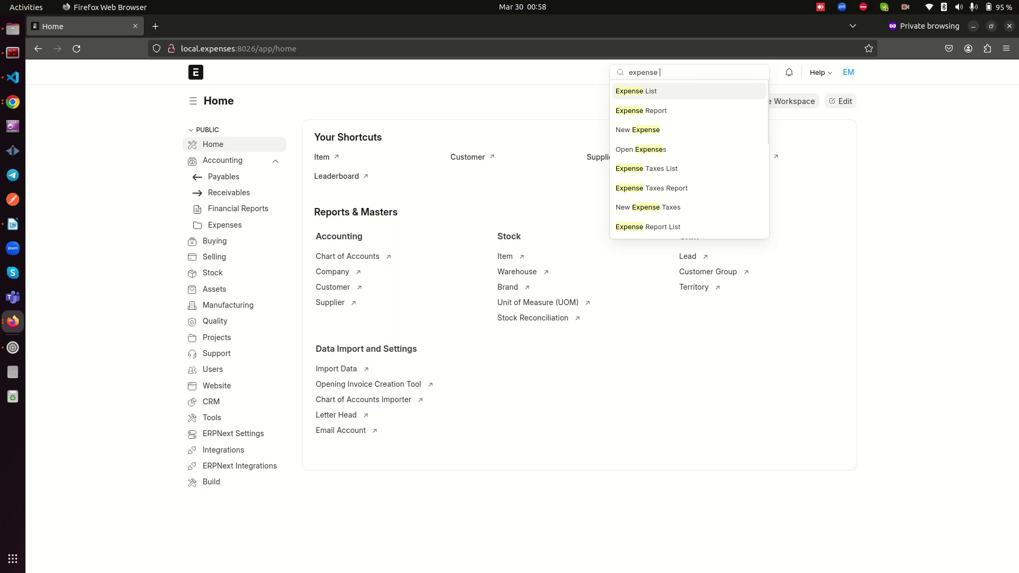
{"action": "type", "text": "re"}
{"action": "left_click", "coordinate": [698, 87]}
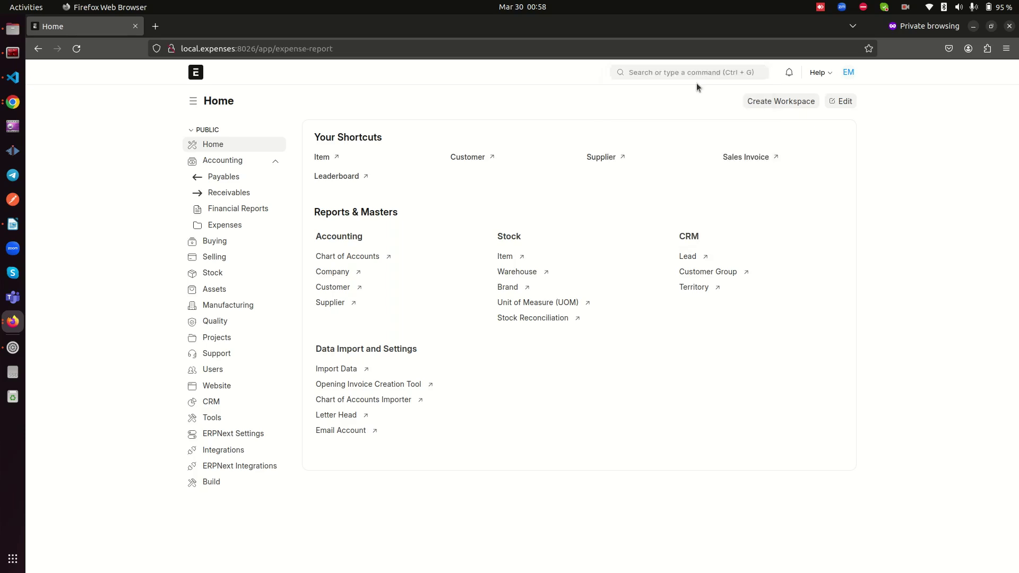
{"action": "left_click", "coordinate": [355, 181]}
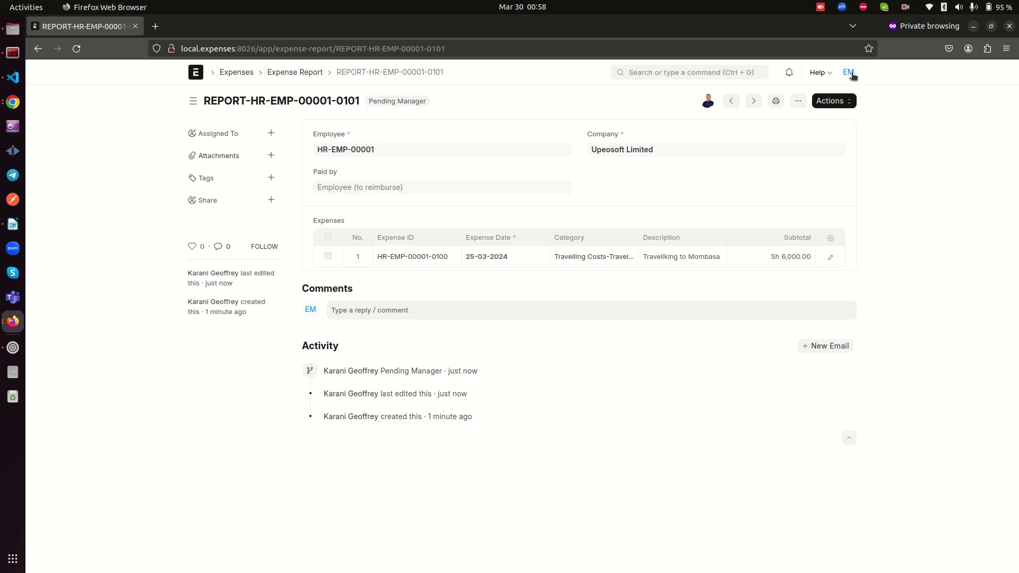
Choose Submit to Finance on REPORT-HR-EMP-00001-0101, skipping the attachment upload.
{"action": "left_click", "coordinate": [839, 100]}
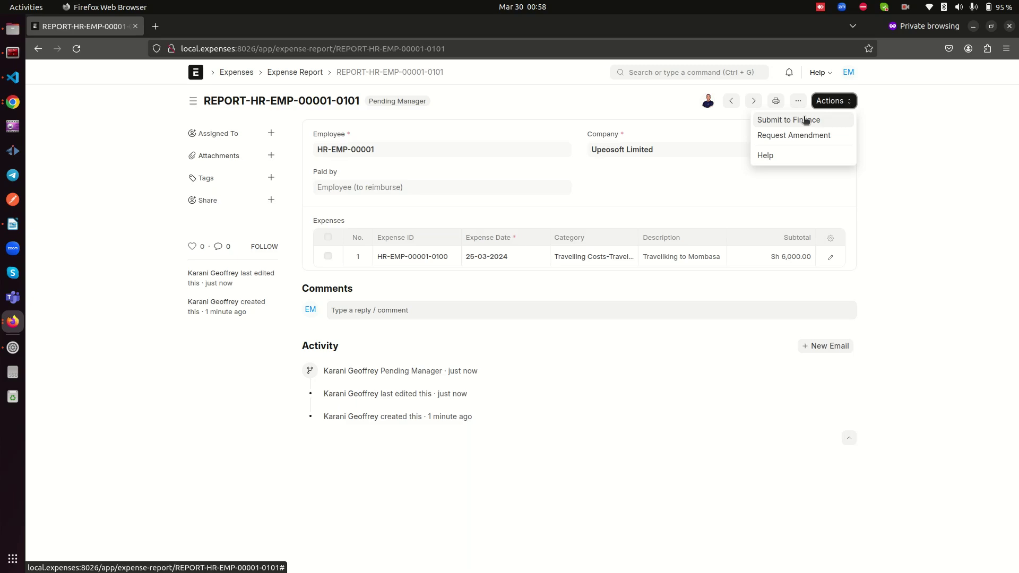
{"action": "left_click", "coordinate": [473, 117]}
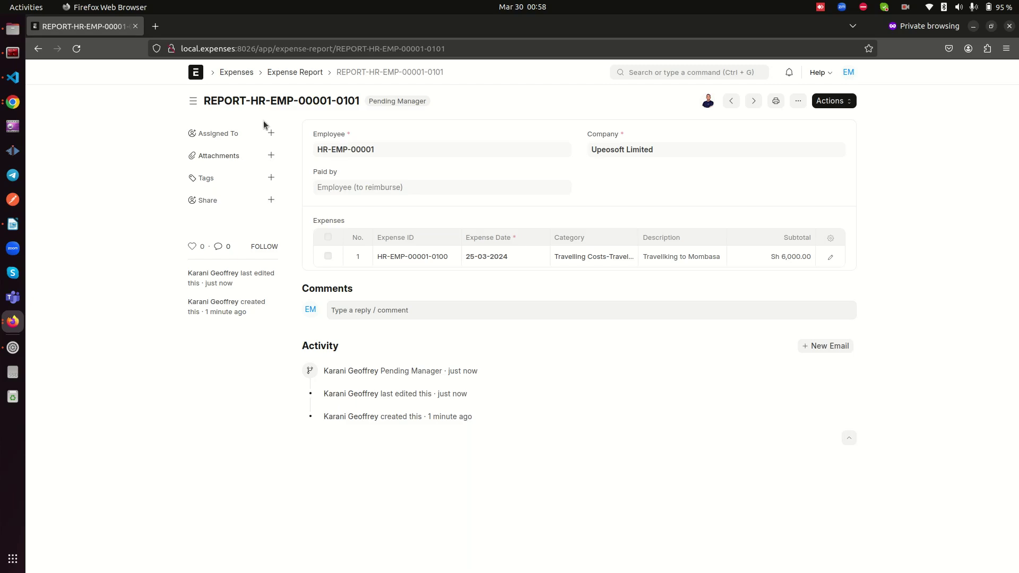
{"action": "left_click", "coordinate": [271, 155]}
{"action": "left_click", "coordinate": [664, 88]}
{"action": "left_click", "coordinate": [831, 101]}
{"action": "left_click", "coordinate": [788, 117]}
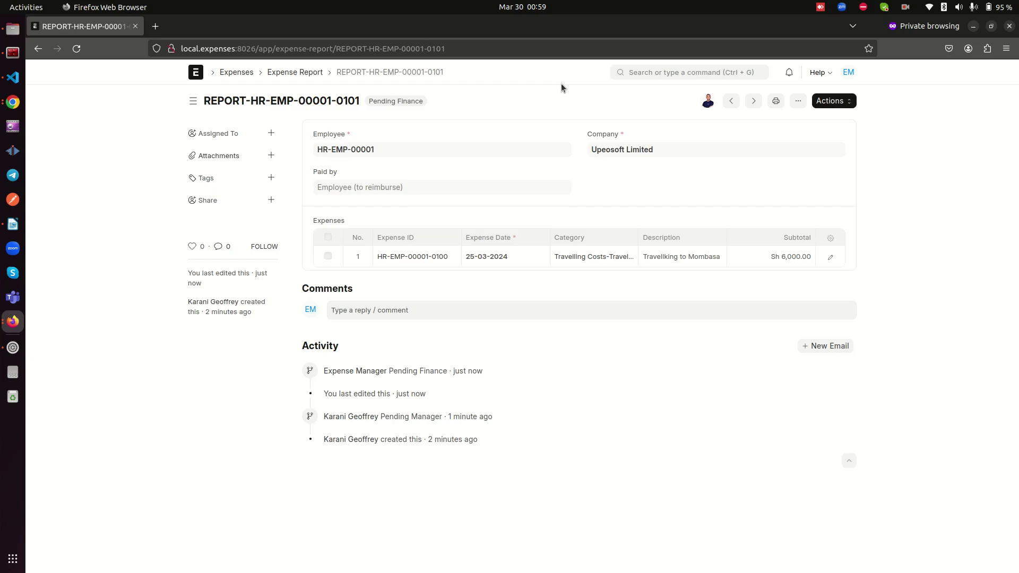
{"action": "left_click", "coordinate": [839, 101]}
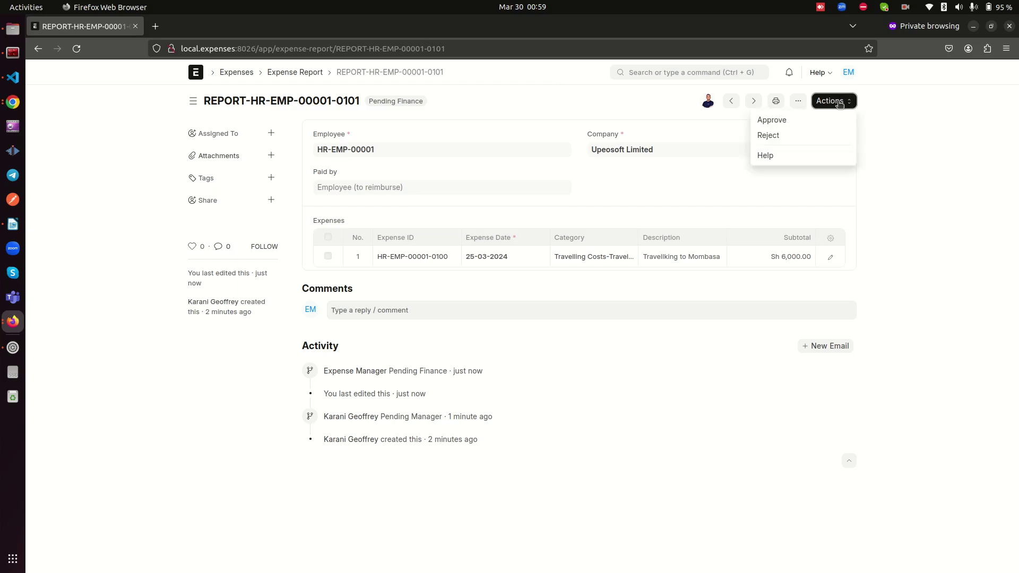
Approve REPORT-HR-EMP-00001-0101 and look over its Paying Account field.
{"action": "left_click", "coordinate": [778, 121]}
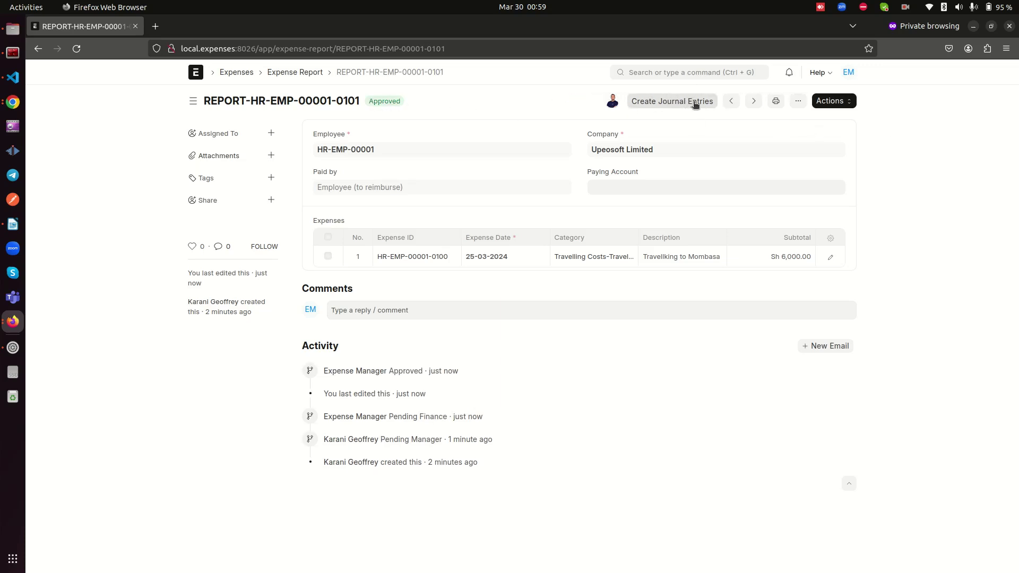
{"action": "left_click_drag", "start_coordinate": [588, 171], "coordinate": [643, 171]}
{"action": "left_click", "coordinate": [602, 170]}
{"action": "left_click", "coordinate": [597, 171]}
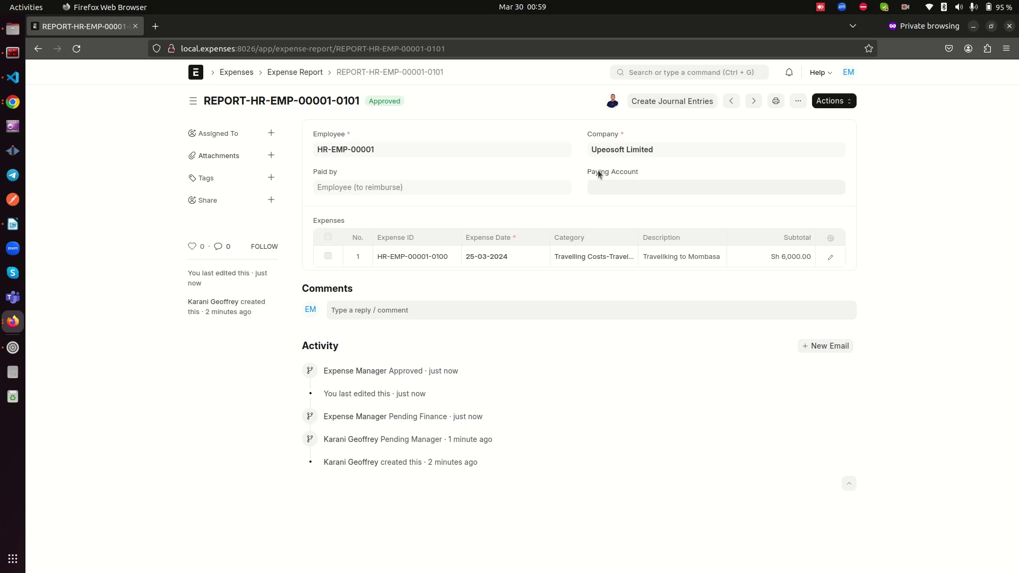
{"action": "left_click", "coordinate": [649, 171]}
{"action": "right_click", "coordinate": [196, 74]}
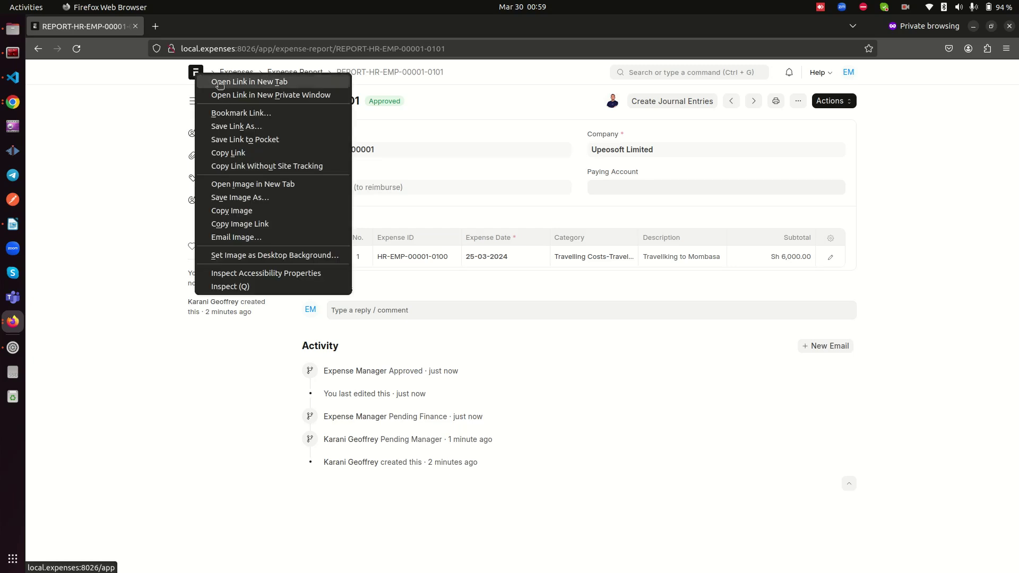
Open the Chart of Accounts in a new tab with every account expanded.
{"action": "left_click", "coordinate": [220, 82]}
{"action": "left_click", "coordinate": [187, 31]}
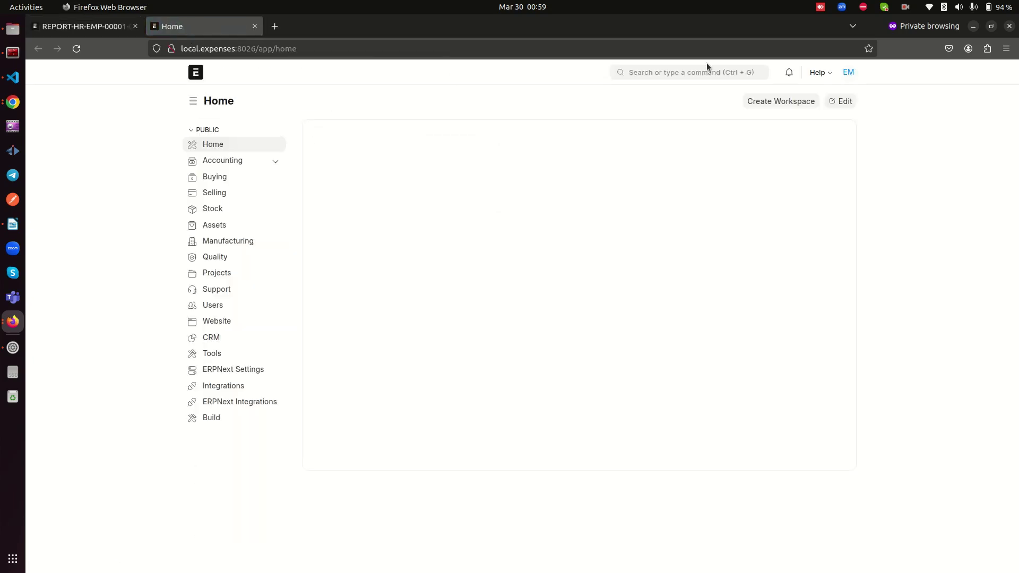
{"action": "left_click", "coordinate": [706, 72]}
{"action": "type", "text": "chart of a"}
{"action": "left_click", "coordinate": [676, 88]}
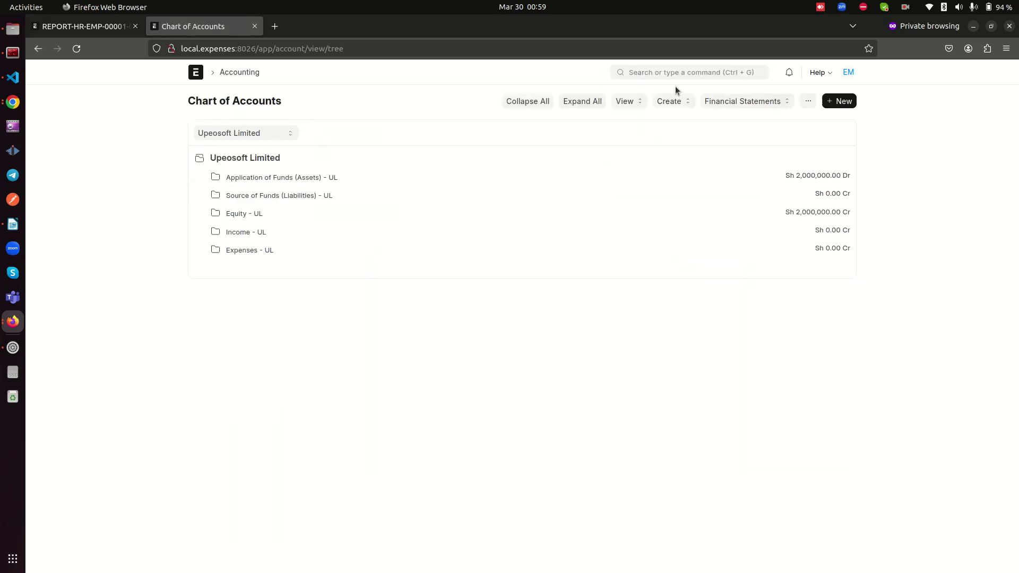
{"action": "left_click", "coordinate": [582, 101]}
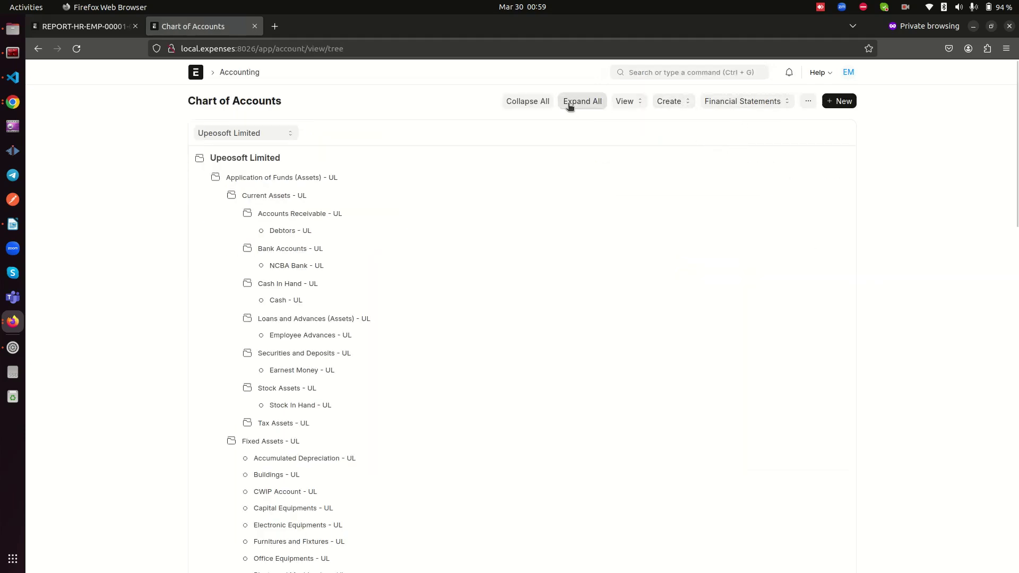
Note NCBA Bank - UL at Sh 2,000,000.00 Dr and Opening Balance Equity, then return to the report.
{"action": "left_click", "coordinate": [290, 266]}
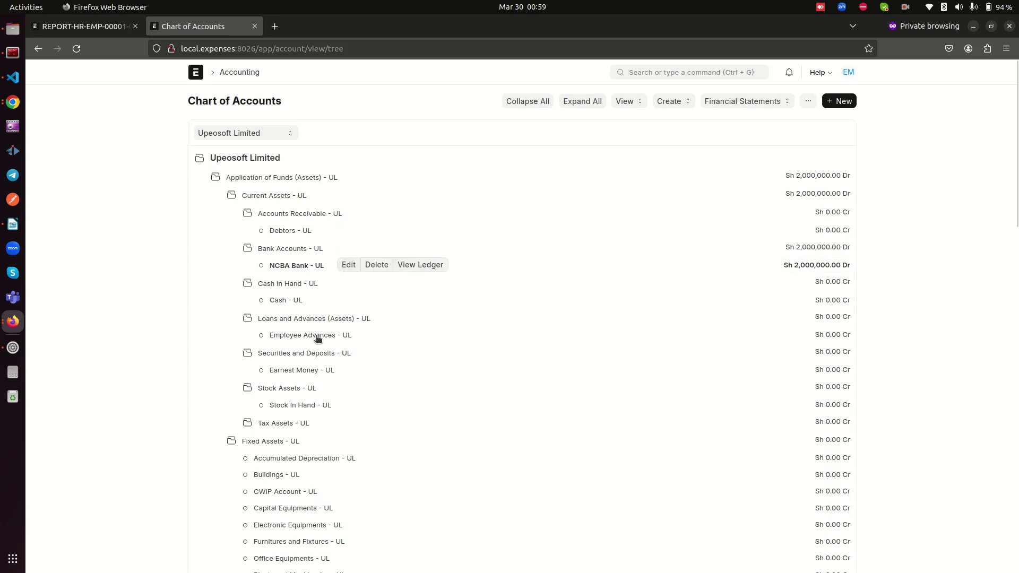
{"action": "scroll", "coordinate": [582, 362], "scroll_direction": "down", "scroll_amount": 15}
{"action": "scroll", "coordinate": [708, 328], "scroll_direction": "up", "scroll_amount": 4}
{"action": "left_click", "coordinate": [266, 352]}
{"action": "scroll", "coordinate": [773, 342], "scroll_direction": "up", "scroll_amount": 10}
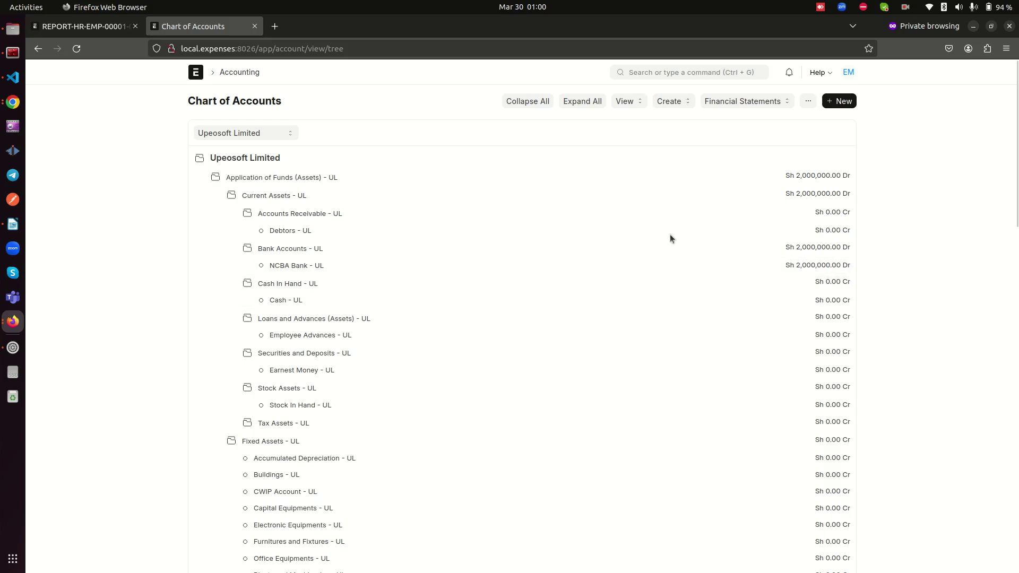
{"action": "triple_click", "coordinate": [811, 267]}
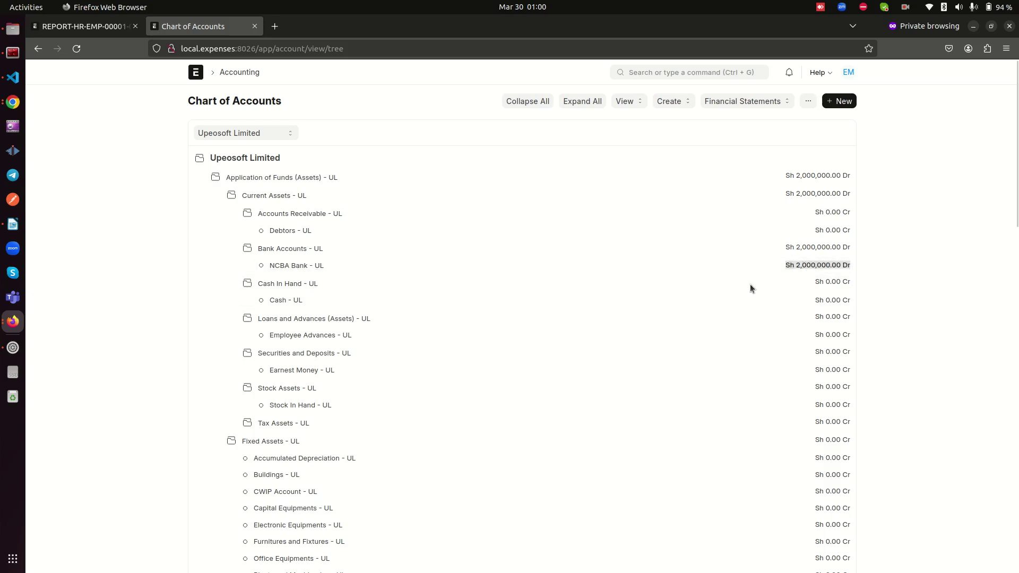
{"action": "scroll", "coordinate": [750, 286], "scroll_direction": "down", "scroll_amount": 20}
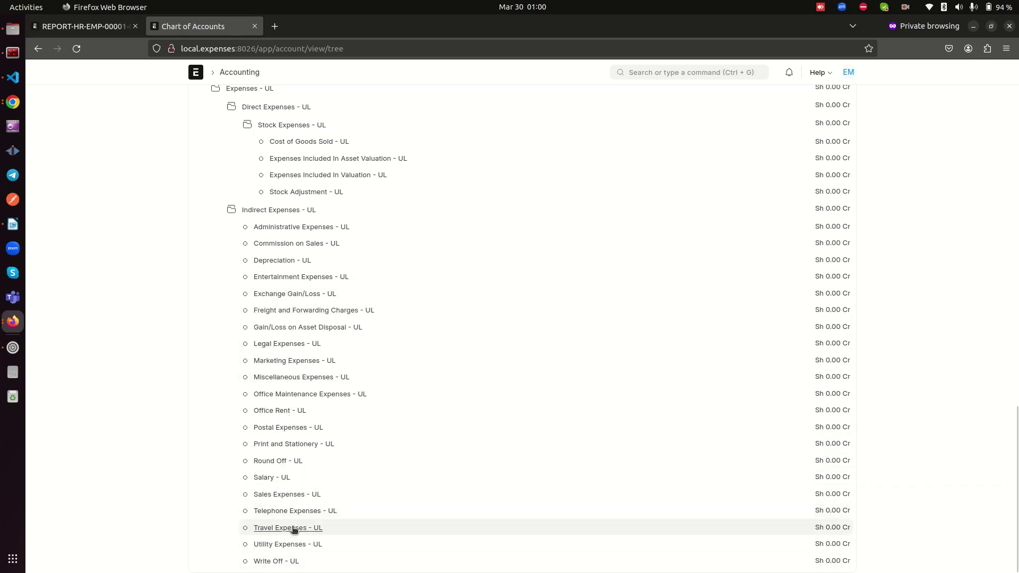
{"action": "left_click", "coordinate": [103, 25]}
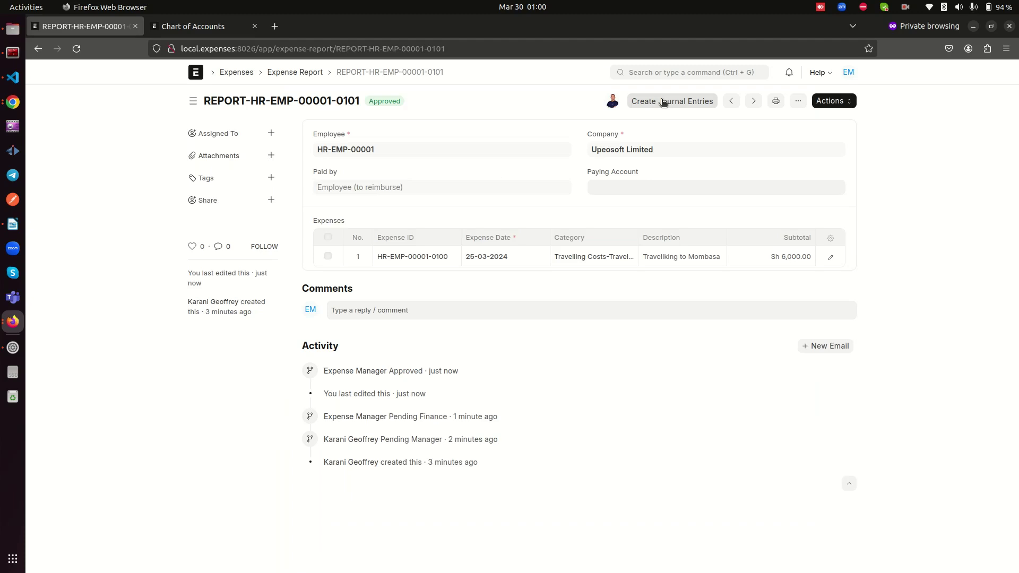
{"action": "left_click", "coordinate": [198, 25]}
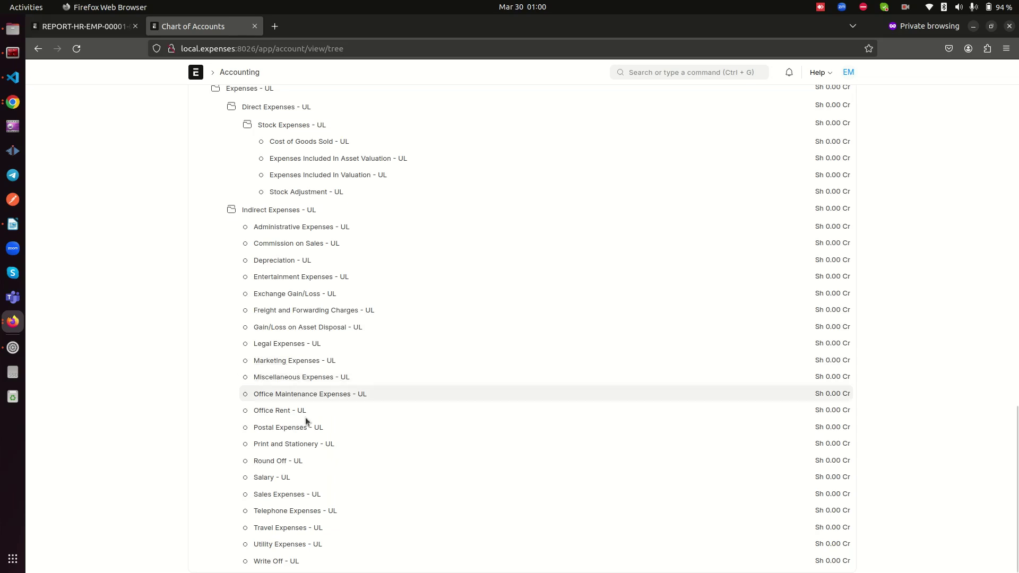
{"action": "left_click", "coordinate": [99, 28]}
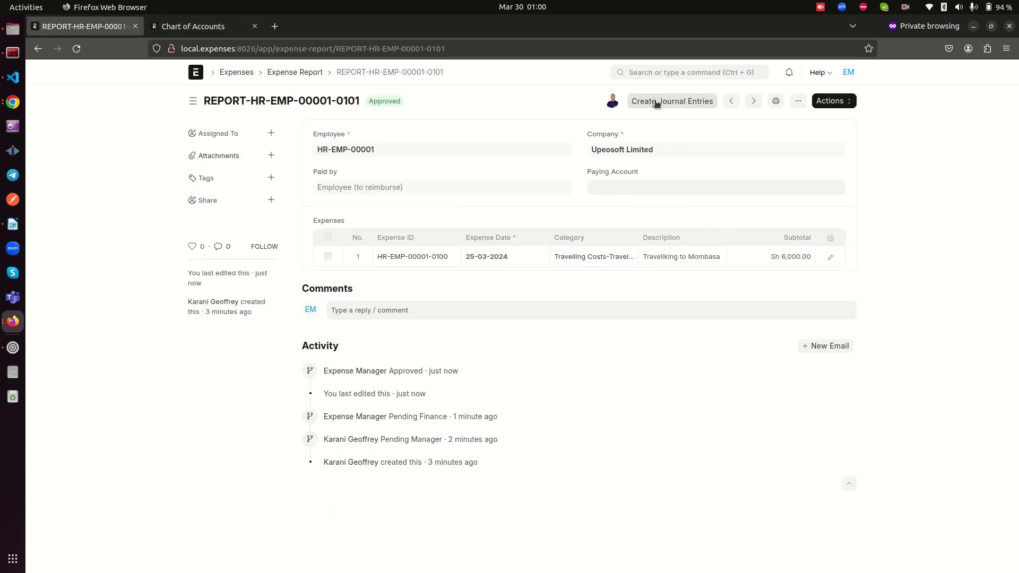
Try Create Journal Entries and dismiss the missing paying account error.
{"action": "left_click", "coordinate": [680, 108]}
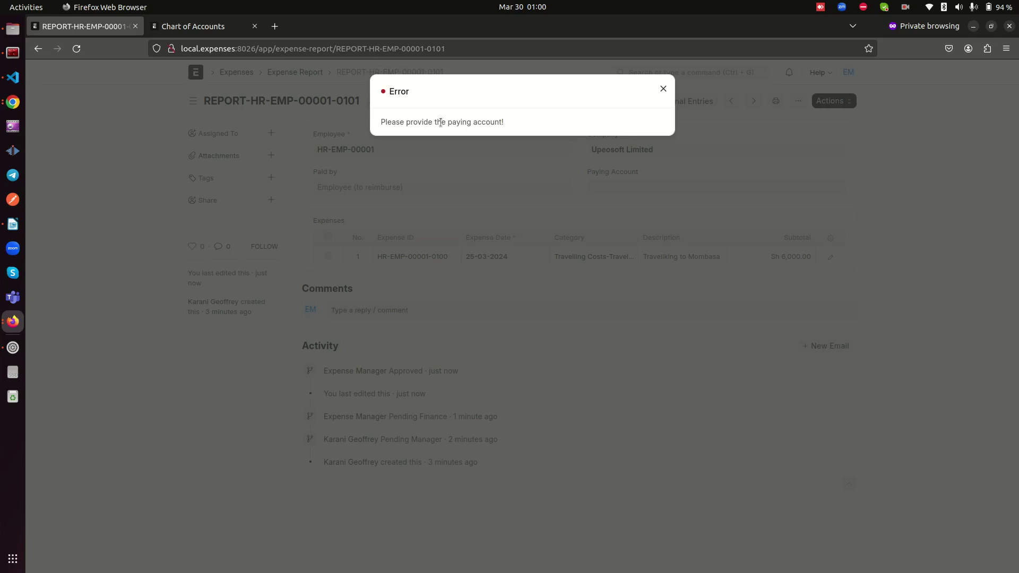
{"action": "left_click_drag", "start_coordinate": [382, 123], "coordinate": [486, 123]}
{"action": "left_click", "coordinate": [479, 123]}
{"action": "left_click", "coordinate": [663, 89]}
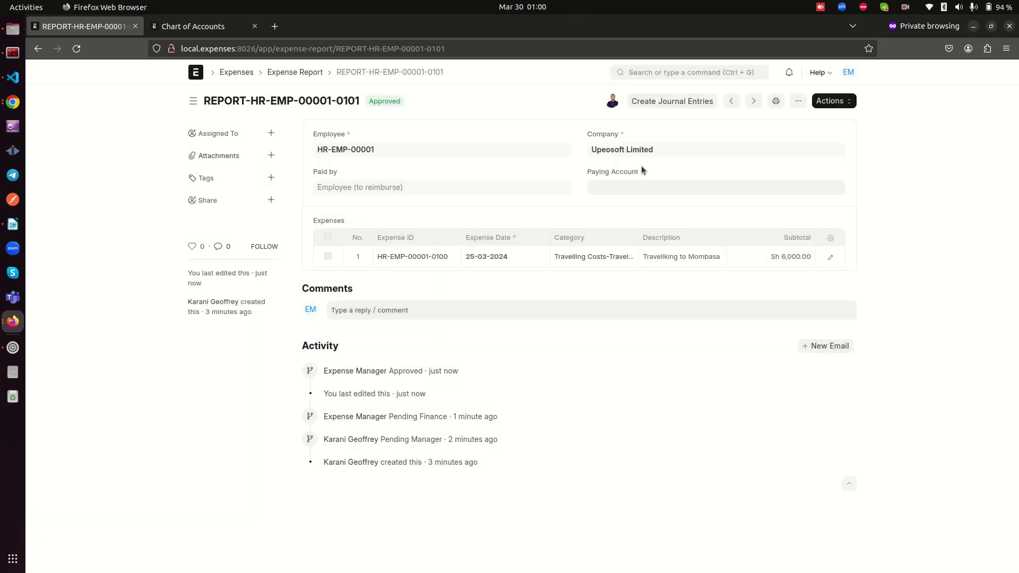
Set Paying Account to NCBA Bank - UL, update the report, and create the journal entries.
{"action": "left_click", "coordinate": [641, 189]}
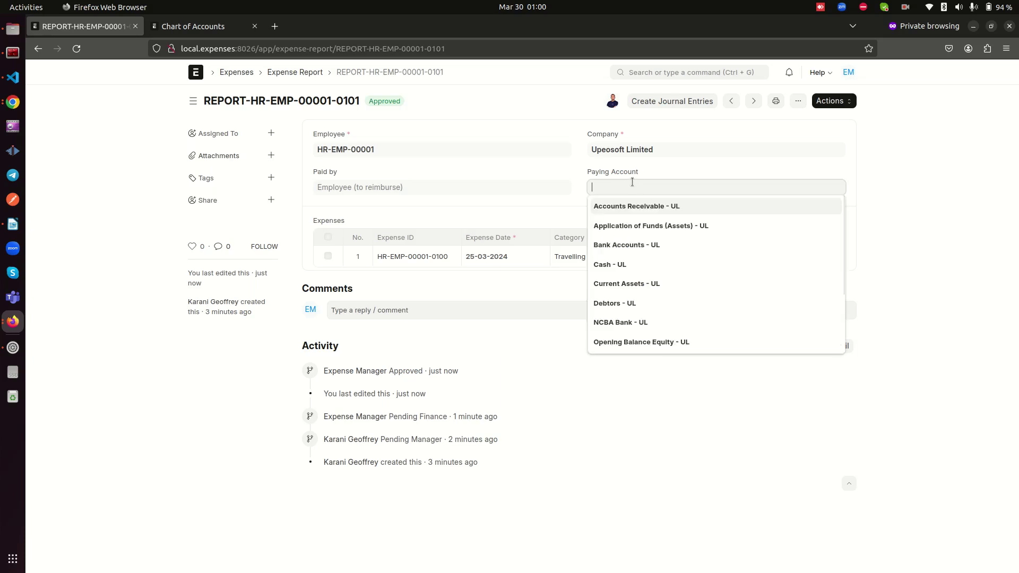
{"action": "type", "text": "nc"}
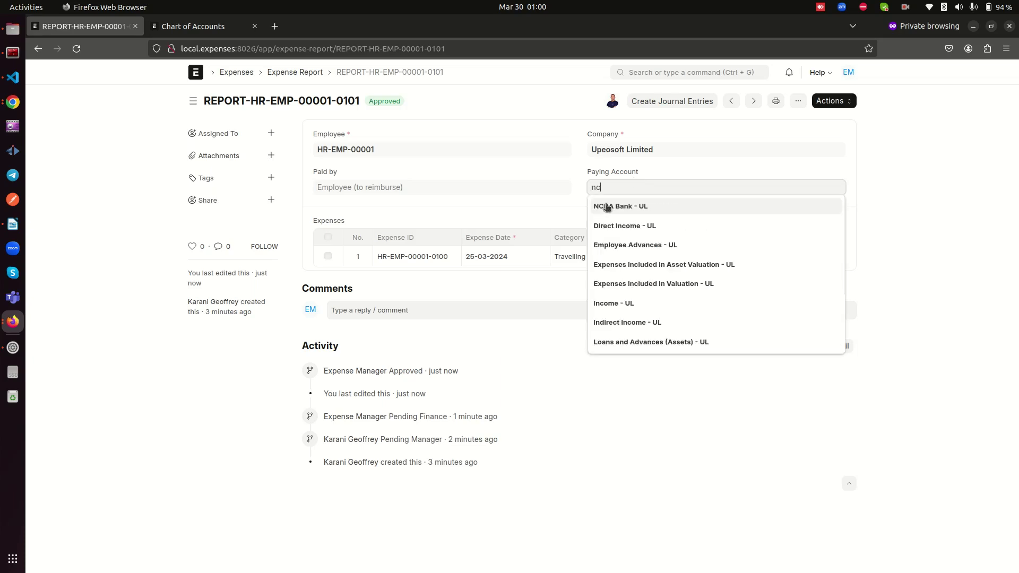
{"action": "left_click", "coordinate": [620, 207]}
{"action": "left_click", "coordinate": [843, 102]}
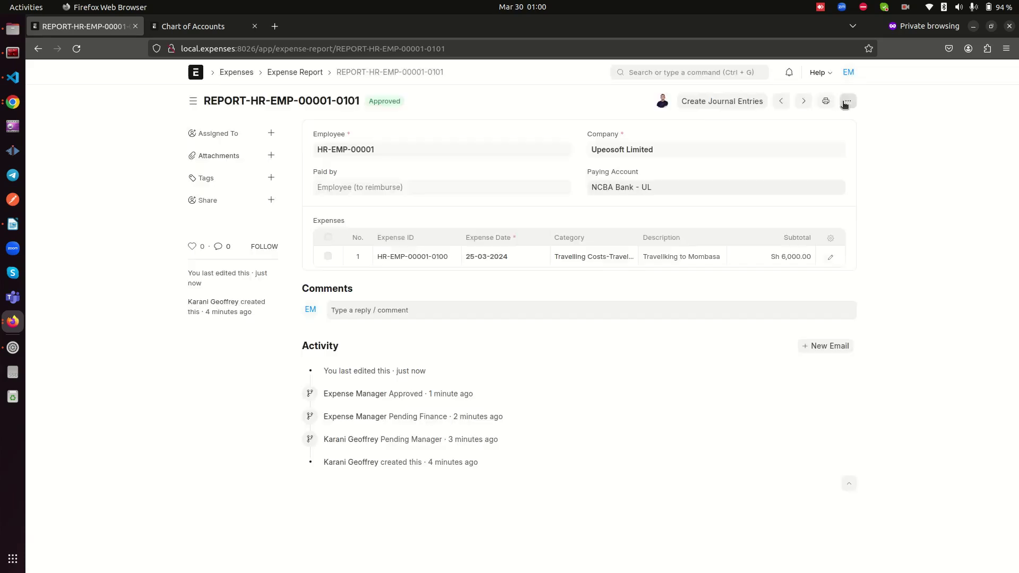
{"action": "left_click", "coordinate": [640, 101]}
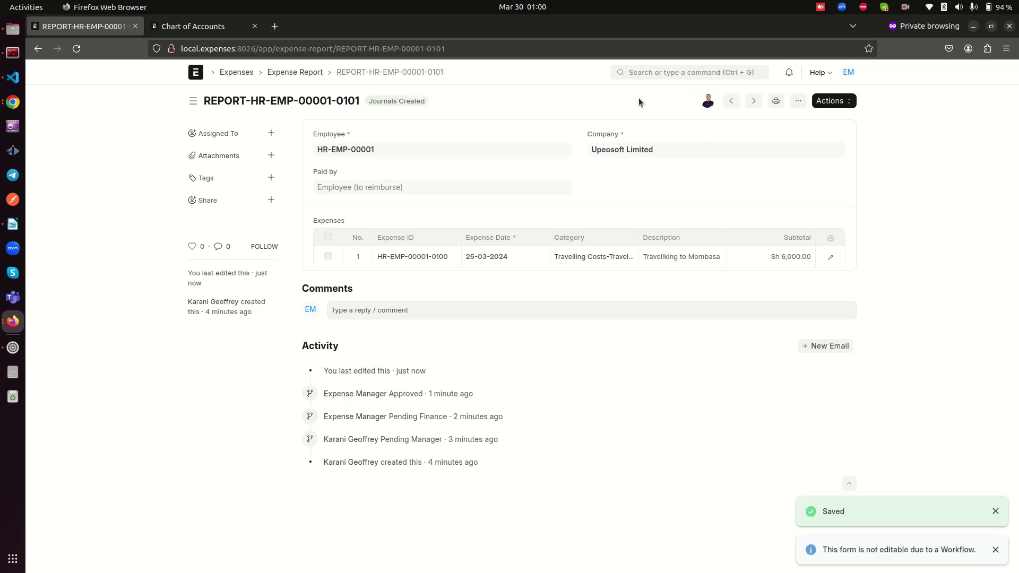
{"action": "left_click", "coordinate": [192, 30]}
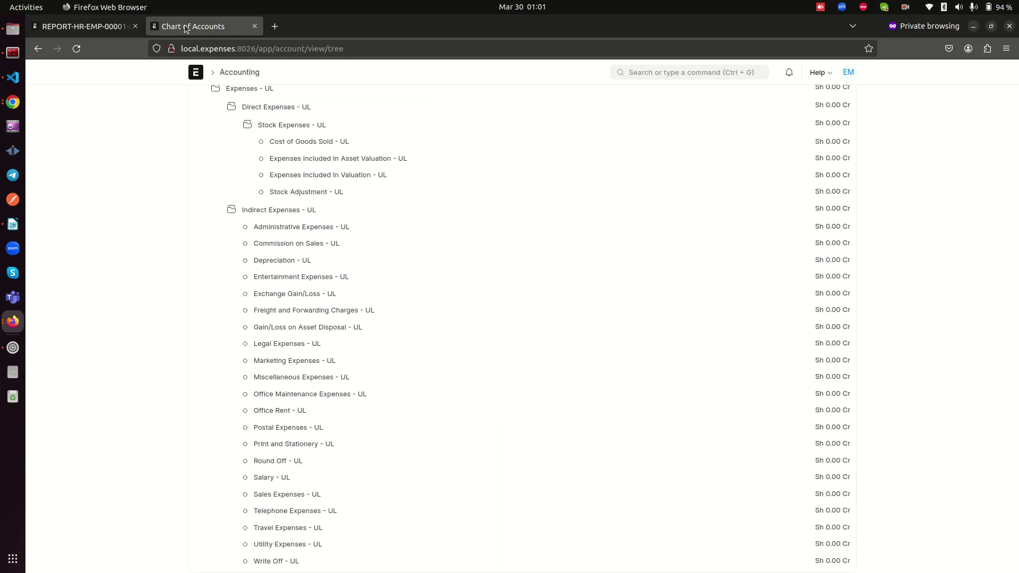
Reload the Chart of Accounts and expand the full account tree.
{"action": "right_click", "coordinate": [128, 114]}
{"action": "key", "text": "Escape"}
{"action": "left_click", "coordinate": [75, 48]}
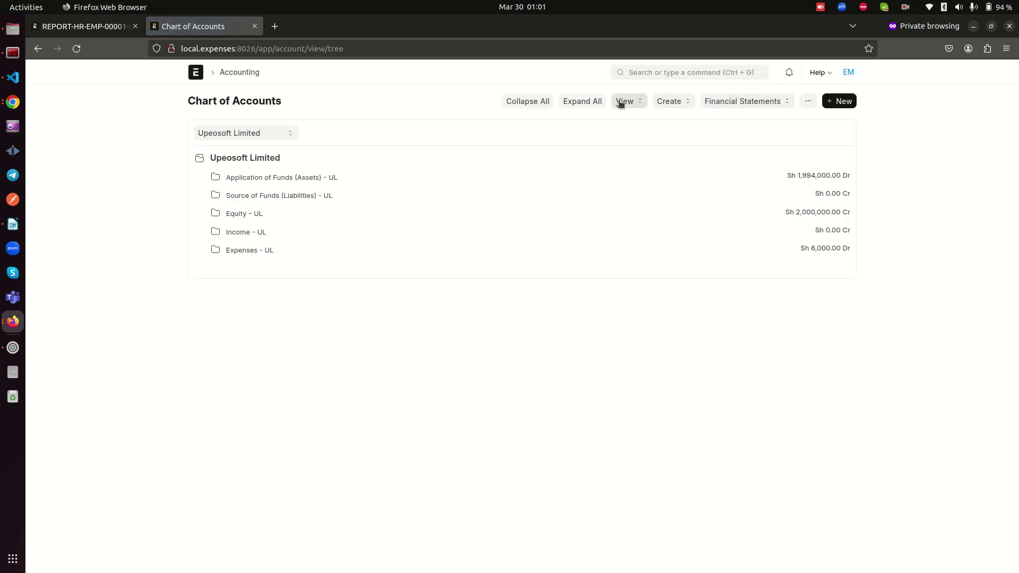
{"action": "left_click", "coordinate": [578, 101]}
{"action": "left_click", "coordinate": [79, 26]}
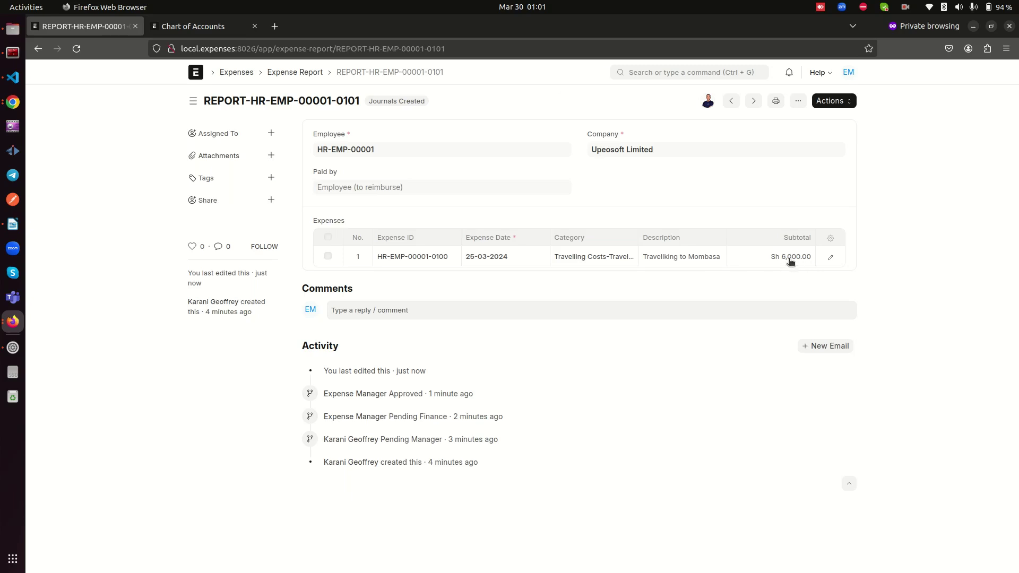
{"action": "left_click", "coordinate": [192, 28]}
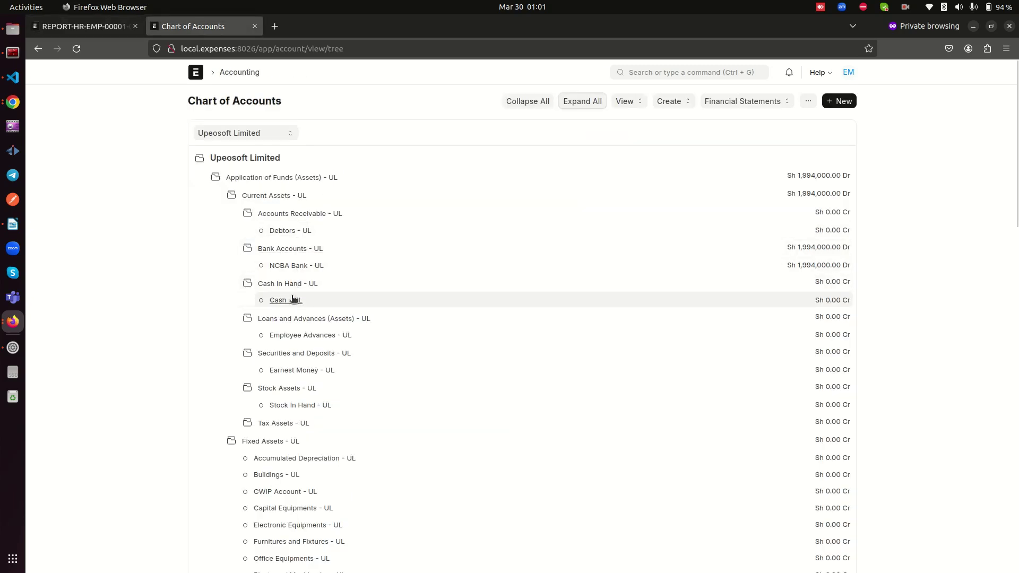
Confirm NCBA Bank at Sh 1,994,000.00 Dr and Travel Expenses at Sh 6,000.00 Dr.
{"action": "left_click", "coordinate": [285, 266]}
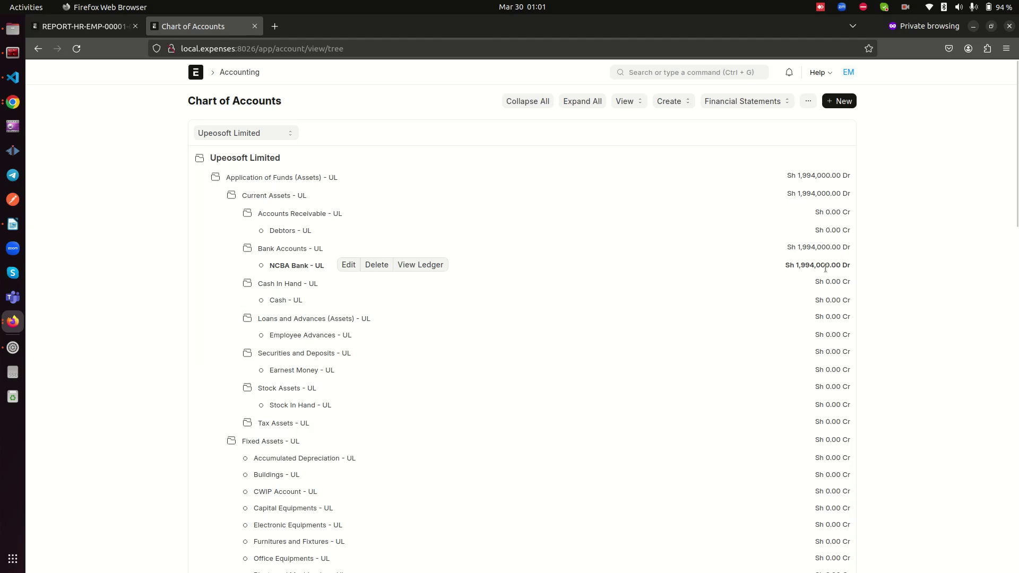
{"action": "scroll", "coordinate": [376, 324], "scroll_direction": "down", "scroll_amount": 15}
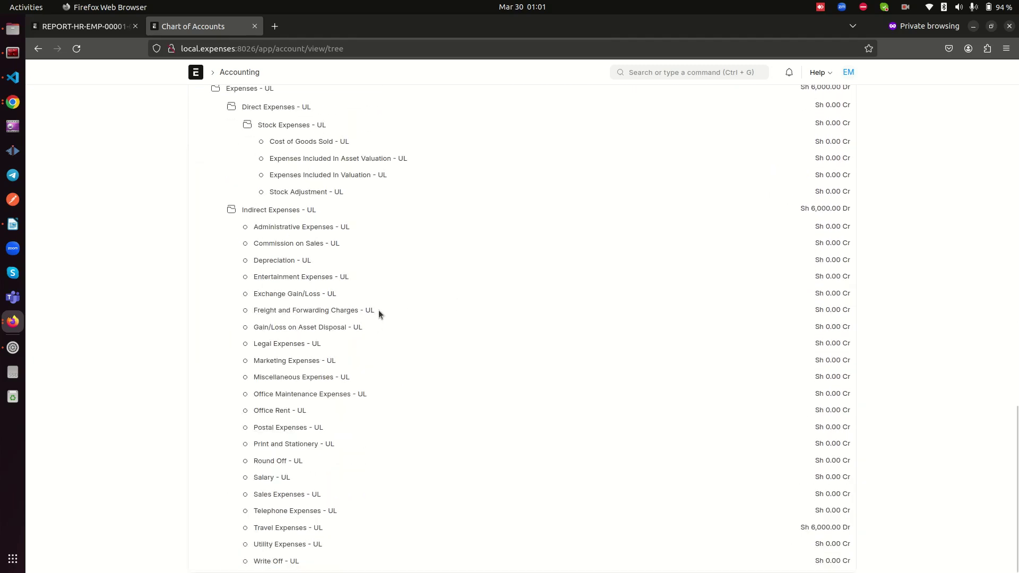
{"action": "left_click", "coordinate": [278, 528]}
{"action": "left_click_drag", "start_coordinate": [807, 527], "coordinate": [838, 528]}
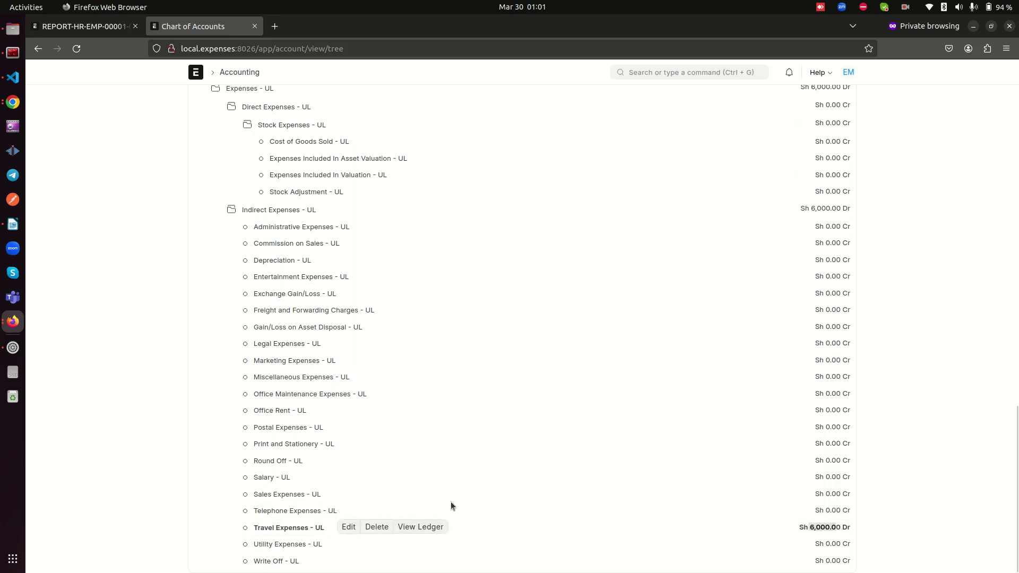
{"action": "scroll", "coordinate": [452, 506], "scroll_direction": "up", "scroll_amount": 20}
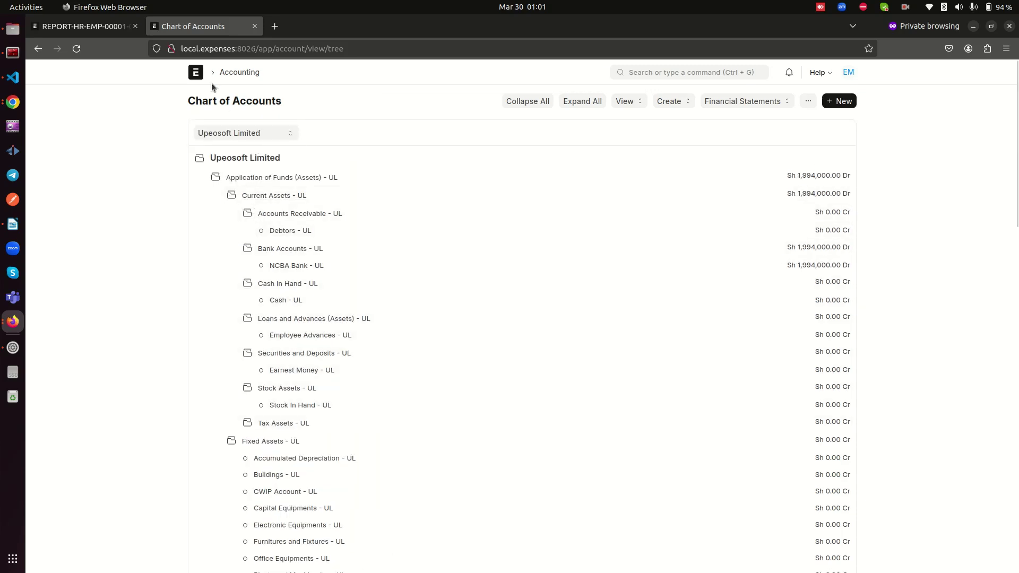
Open the Workspace home in a third tab.
{"action": "right_click", "coordinate": [201, 72]}
{"action": "left_click", "coordinate": [234, 78]}
{"action": "left_click", "coordinate": [310, 24]}
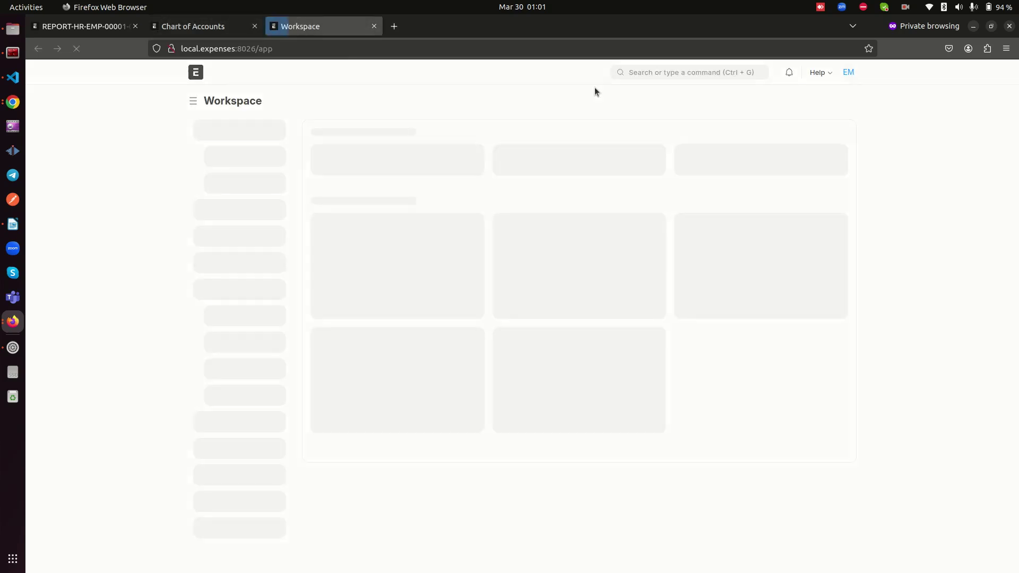
Search 'journal' and open the newest NCBA Bank entry from the Journal Entry list.
{"action": "left_click", "coordinate": [671, 72]}
{"action": "type", "text": "journal"}
{"action": "left_click", "coordinate": [652, 90]}
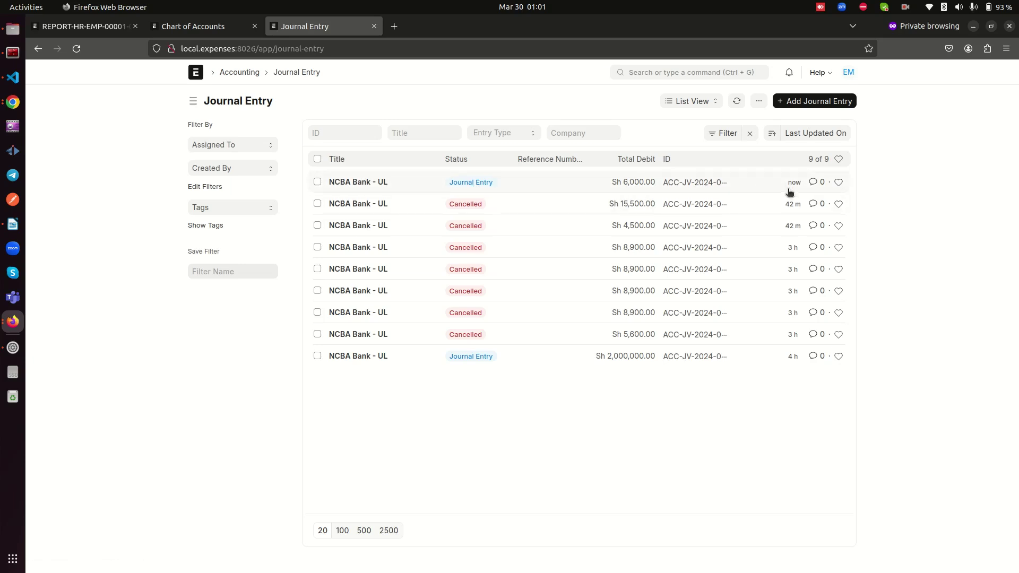
{"action": "left_click", "coordinate": [368, 181]}
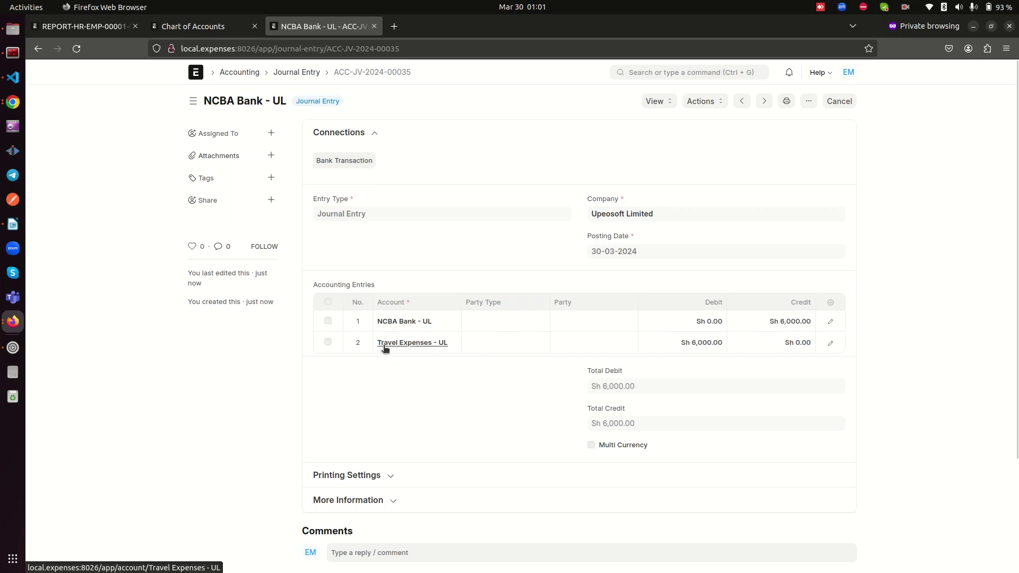
Expand the entry's printing settings and additional information, then return to the expense report.
{"action": "scroll", "coordinate": [446, 361], "scroll_direction": "down", "scroll_amount": 5}
{"action": "left_click", "coordinate": [414, 338]}
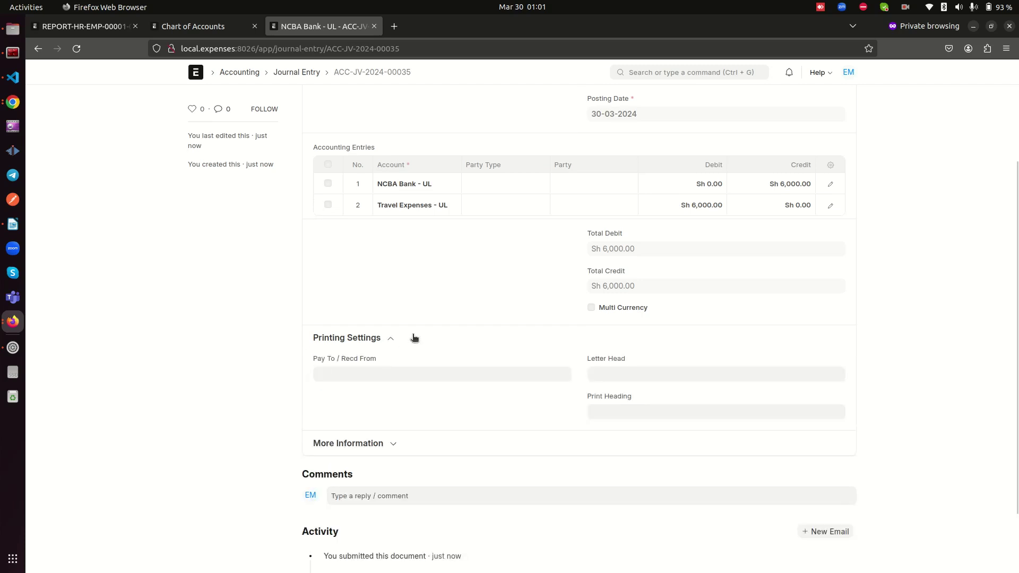
{"action": "left_click", "coordinate": [413, 431]}
{"action": "scroll", "coordinate": [489, 377], "scroll_direction": "up", "scroll_amount": 4}
{"action": "scroll", "coordinate": [692, 329], "scroll_direction": "down", "scroll_amount": 1}
{"action": "scroll", "coordinate": [690, 330], "scroll_direction": "down", "scroll_amount": 5}
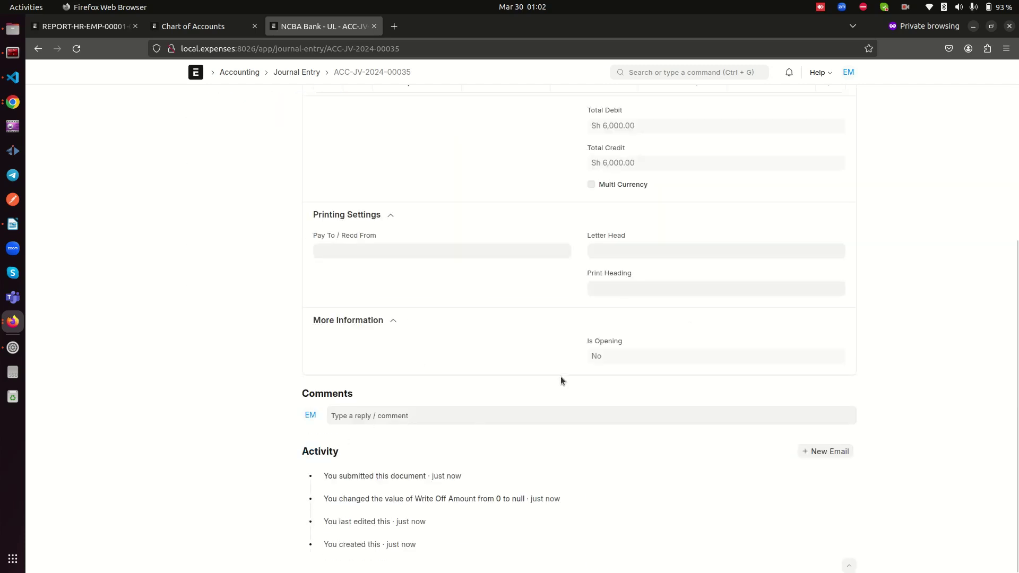
{"action": "scroll", "coordinate": [561, 381], "scroll_direction": "up", "scroll_amount": 6}
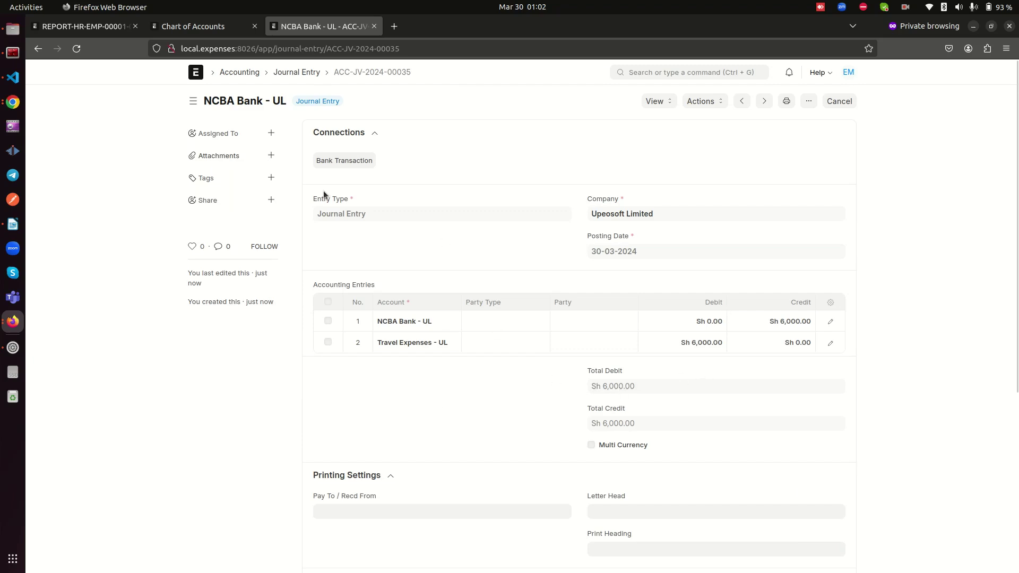
{"action": "left_click", "coordinate": [291, 72]}
{"action": "left_click", "coordinate": [105, 26]}
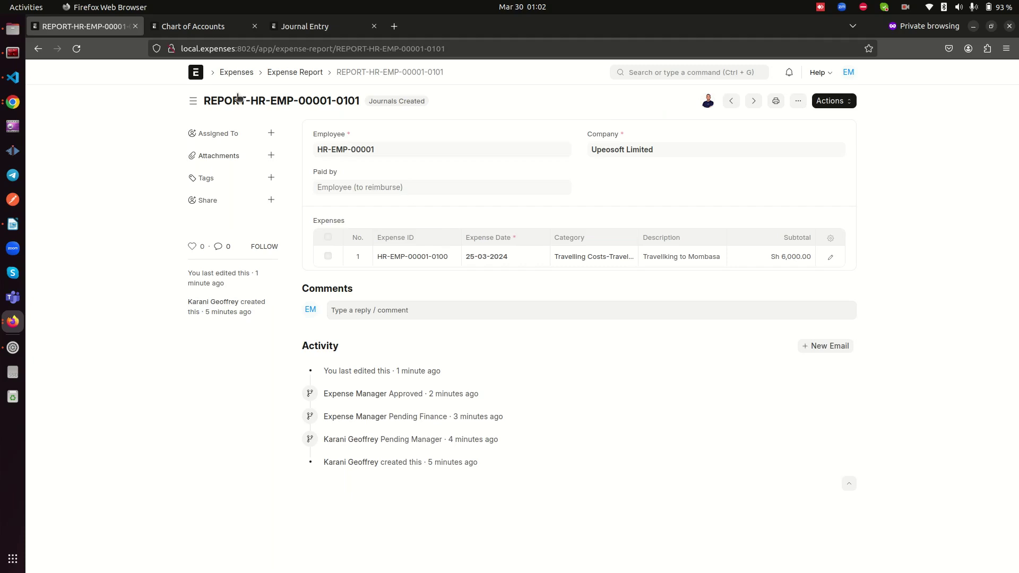
Switch to the other Firefox window and open its Expense list.
{"action": "left_click", "coordinate": [236, 72]}
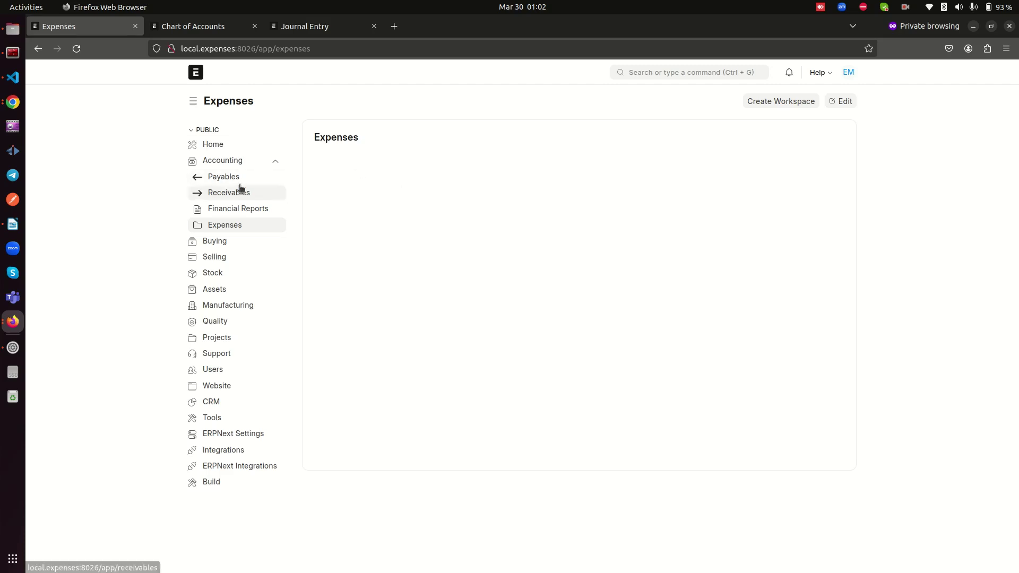
{"action": "left_click", "coordinate": [196, 72]}
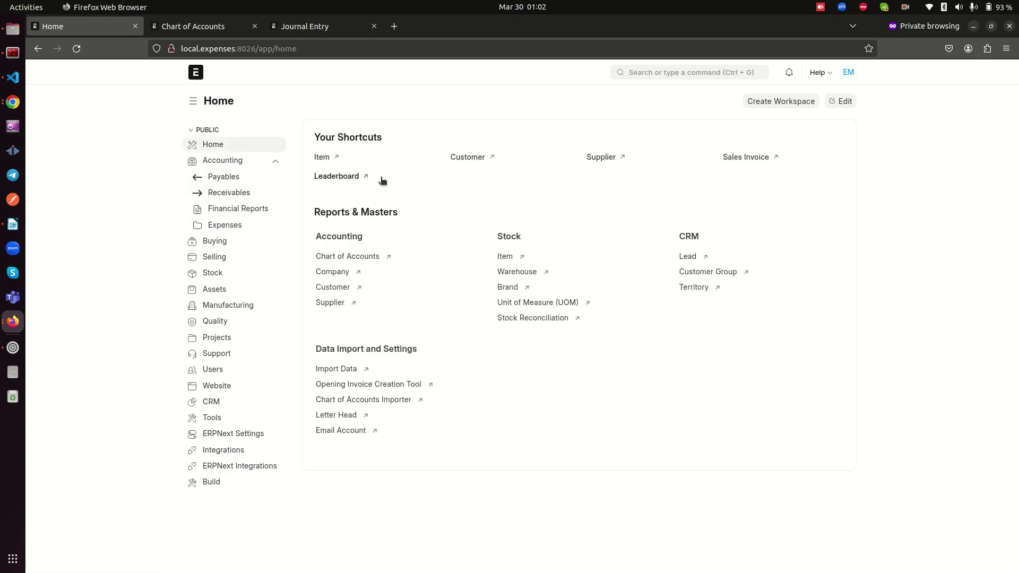
{"action": "left_click", "coordinate": [13, 322]}
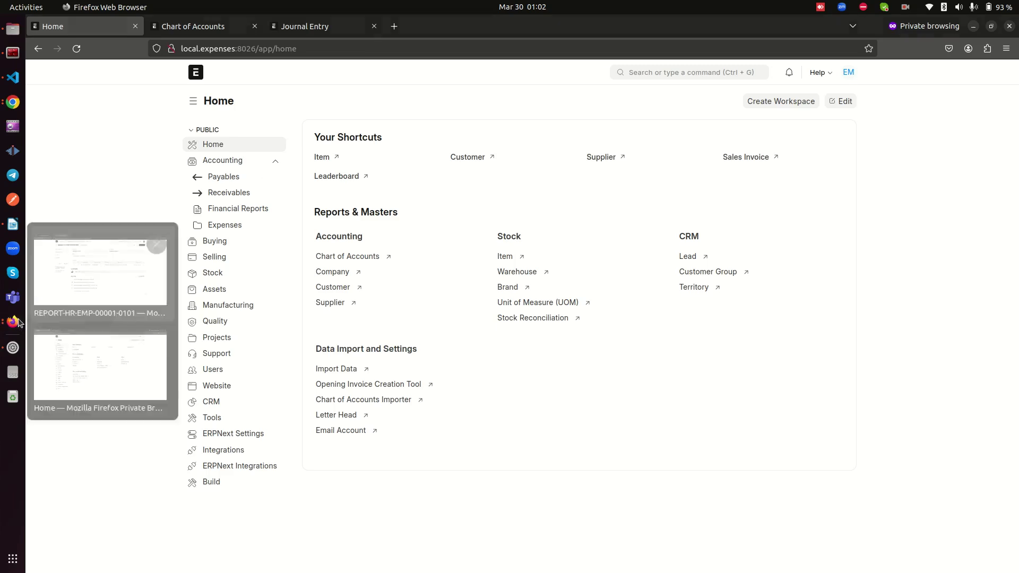
{"action": "left_click", "coordinate": [100, 278]}
{"action": "left_click", "coordinate": [238, 72]}
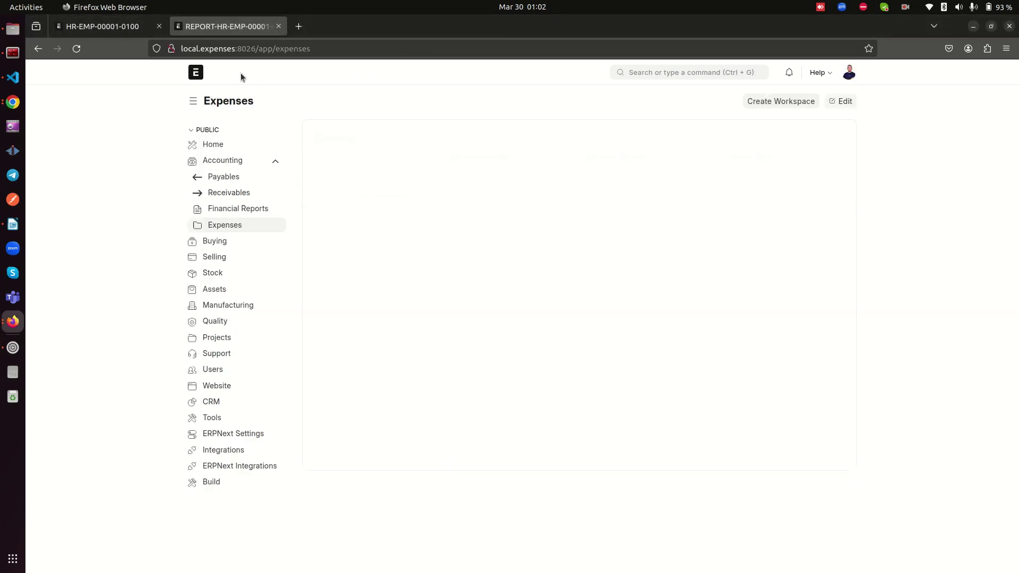
{"action": "left_click", "coordinate": [331, 158]}
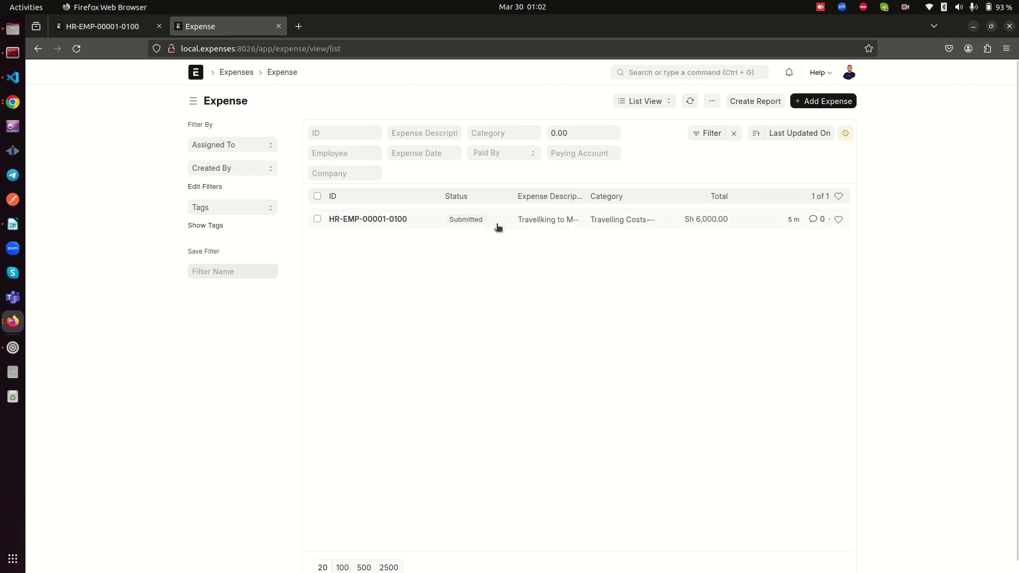
Open expense HR-EMP-00001-0100 and compare it across the two expense tabs.
{"action": "left_click", "coordinate": [364, 219]}
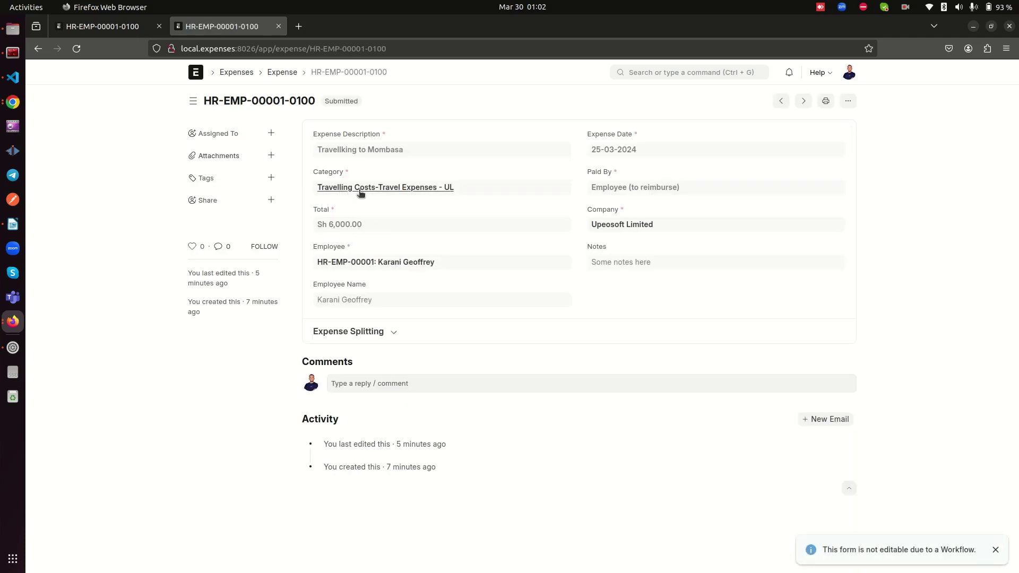
{"action": "left_click", "coordinate": [151, 28]}
{"action": "left_click", "coordinate": [172, 34]}
{"action": "left_click", "coordinate": [164, 33]}
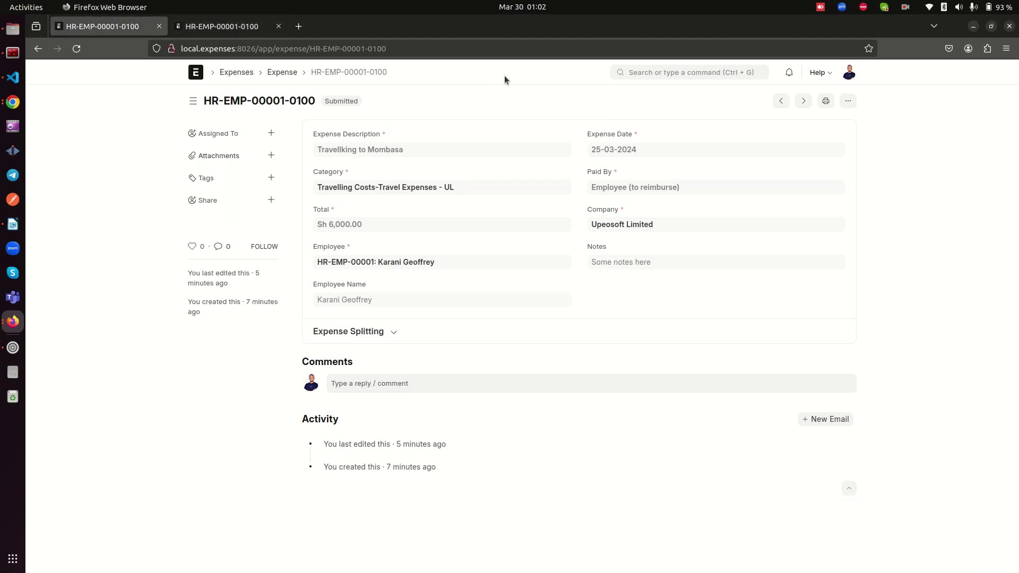
Open the expanded Chart of Accounts and check the Travel Expenses balance.
{"action": "left_click", "coordinate": [683, 76]}
{"action": "type", "text": "chart o"}
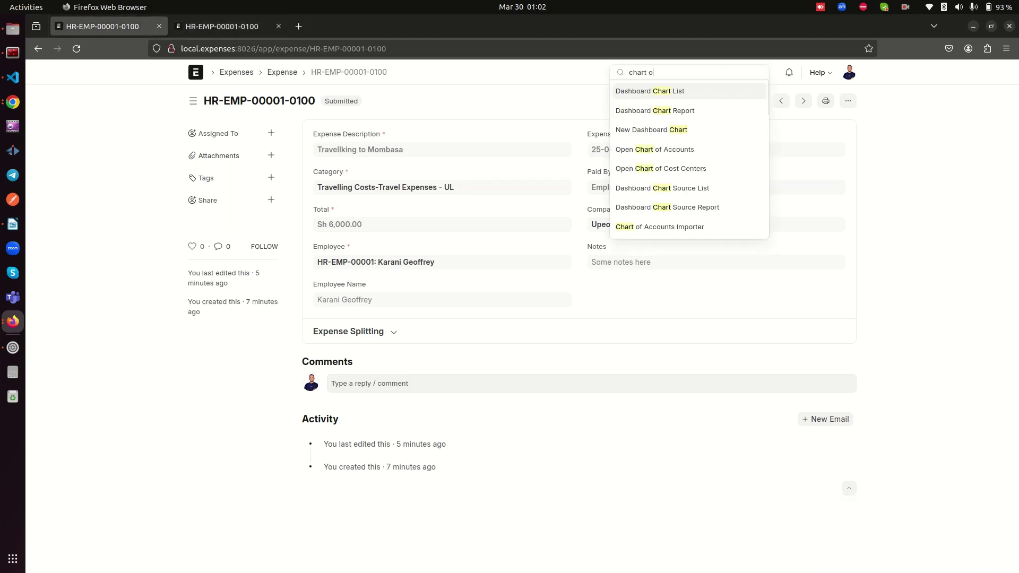
{"action": "type", "text": "f a"}
{"action": "left_click", "coordinate": [645, 94]}
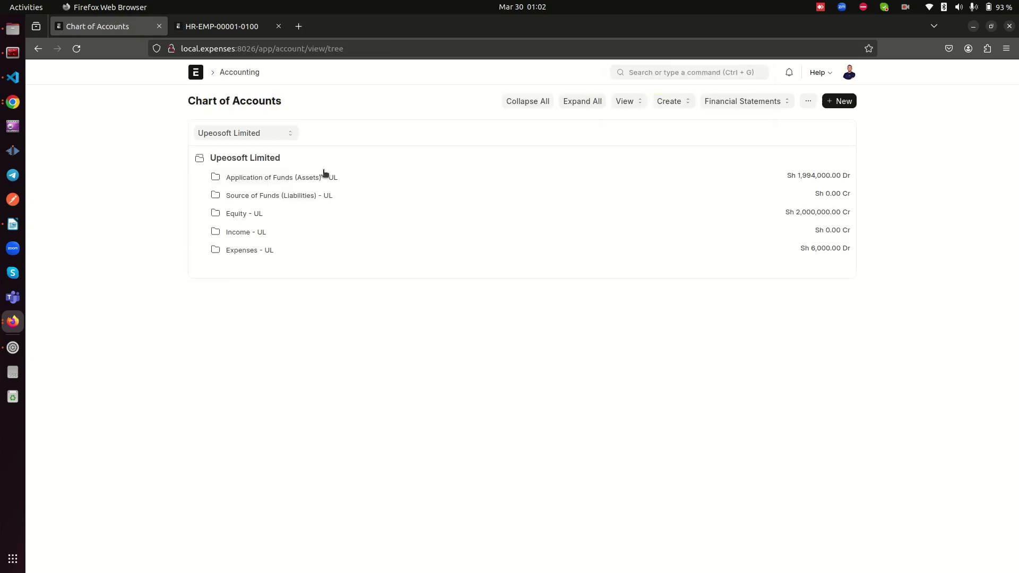
{"action": "left_click", "coordinate": [596, 104]}
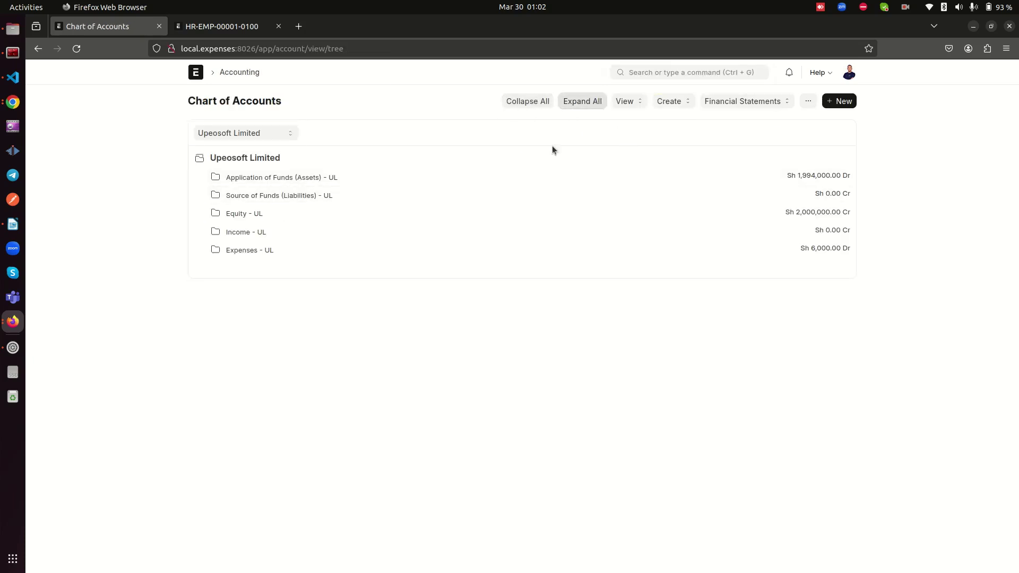
{"action": "scroll", "coordinate": [386, 371], "scroll_direction": "down", "scroll_amount": 15}
{"action": "scroll", "coordinate": [374, 351], "scroll_direction": "down", "scroll_amount": 4}
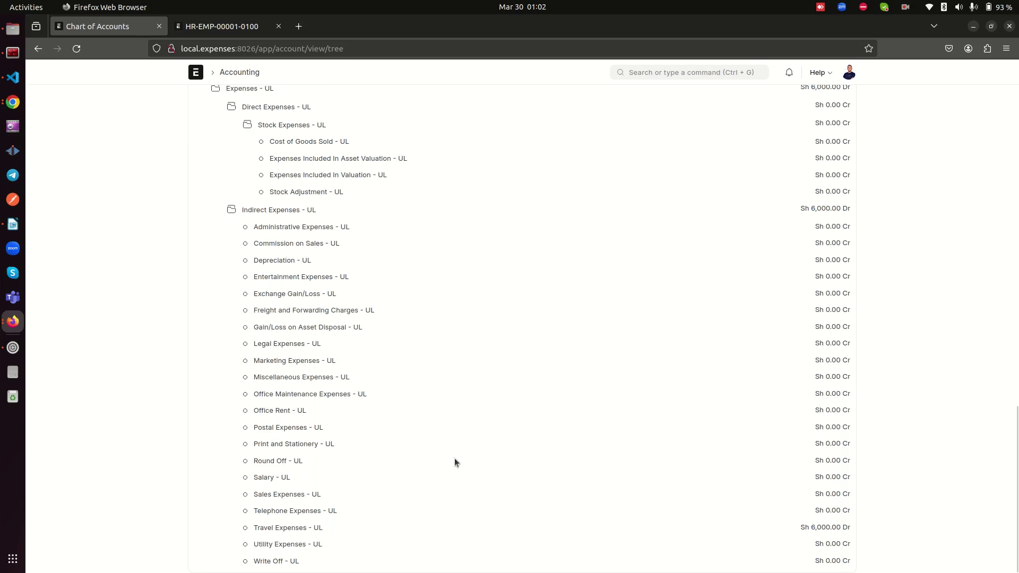
{"action": "left_click", "coordinate": [274, 511]}
{"action": "left_click", "coordinate": [268, 529]}
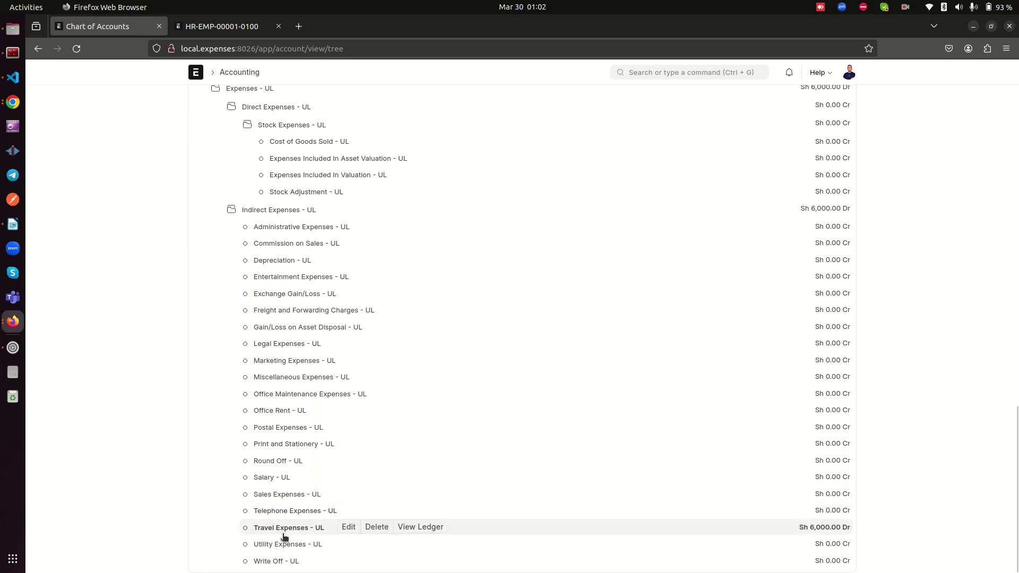
Verify the Travelling Costs category links to Travel Expenses - UL, then return to the Expense list.
{"action": "left_click", "coordinate": [222, 26]}
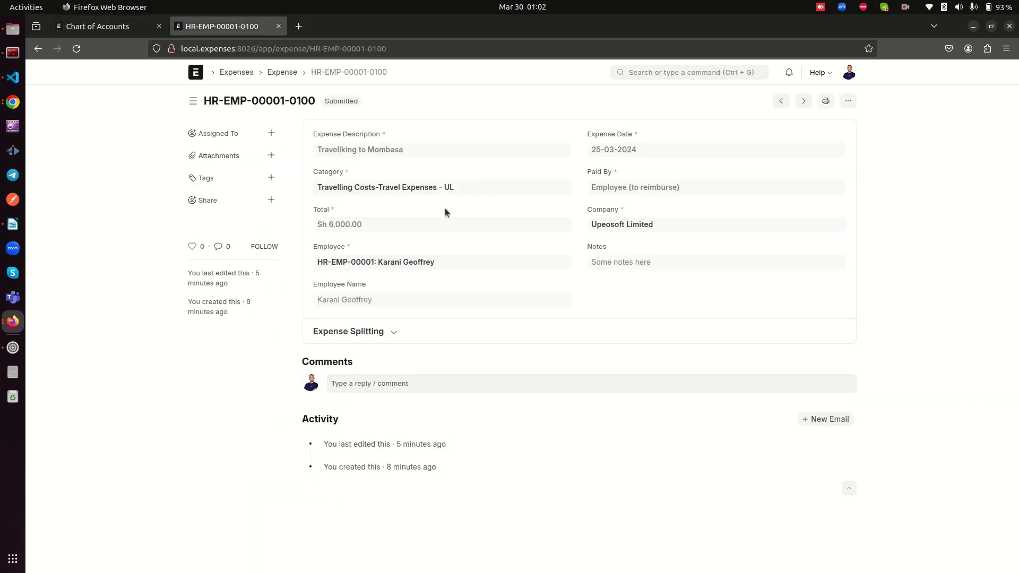
{"action": "left_click", "coordinate": [354, 191]}
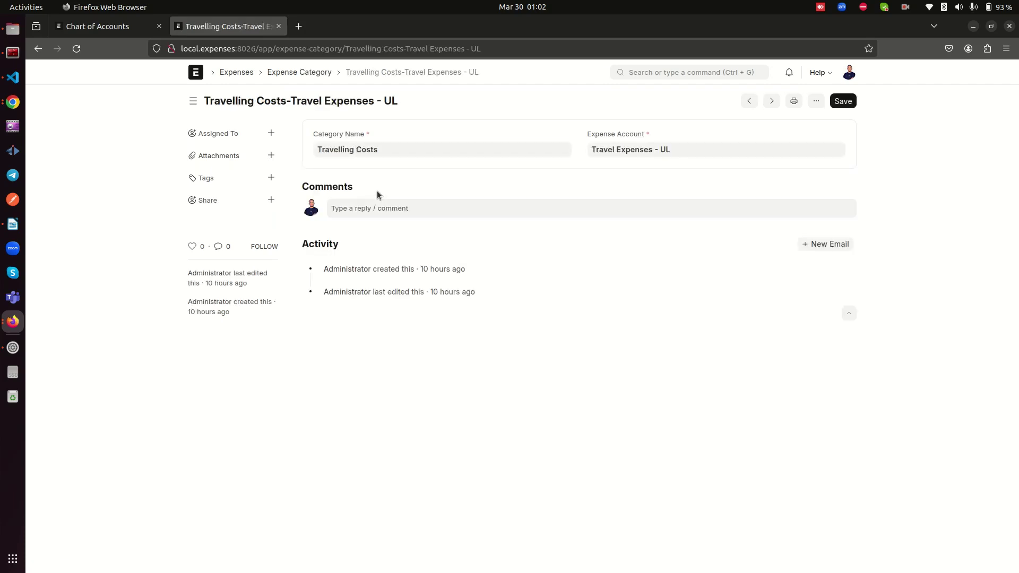
{"action": "left_click", "coordinate": [652, 154]}
{"action": "left_click_drag", "start_coordinate": [589, 154], "coordinate": [670, 153]}
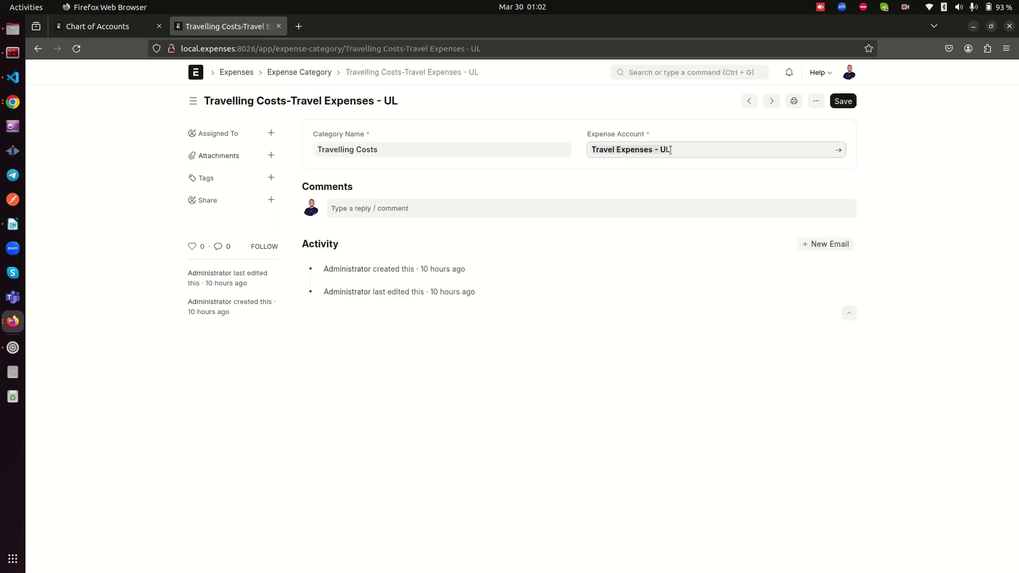
{"action": "left_click", "coordinate": [38, 49]}
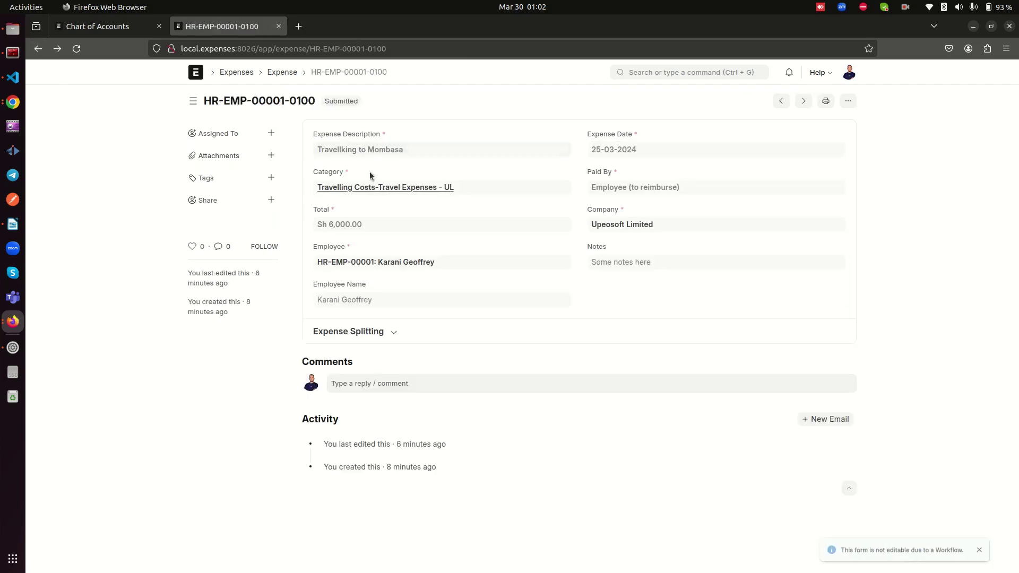
{"action": "left_click", "coordinate": [280, 72]}
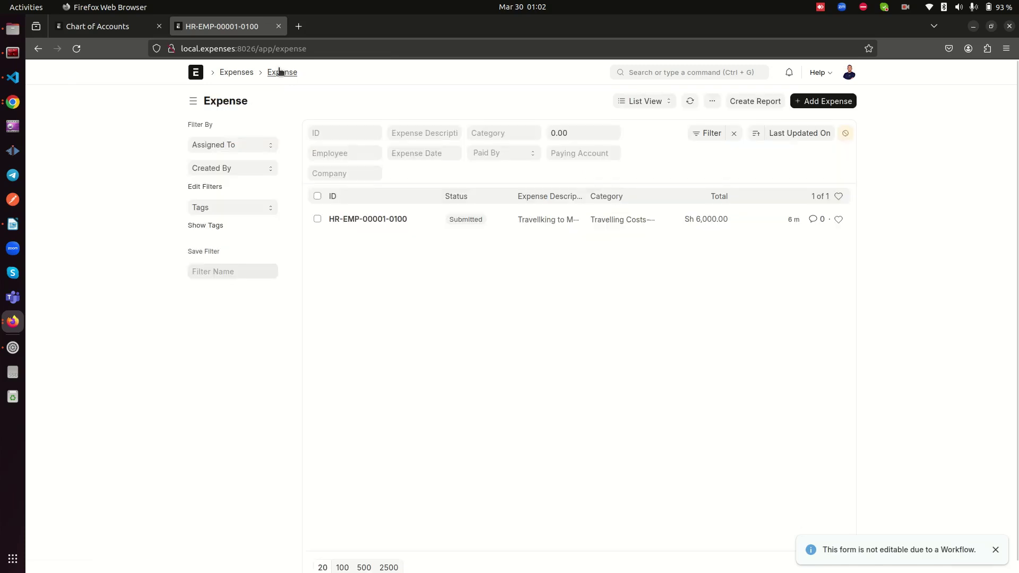
{"action": "left_click", "coordinate": [836, 105]}
Fill the full expense form: 'Travelling to Eldoret', Travelling Costs category, total 7,800, date 12-03-2024.
{"action": "left_click", "coordinate": [407, 403]}
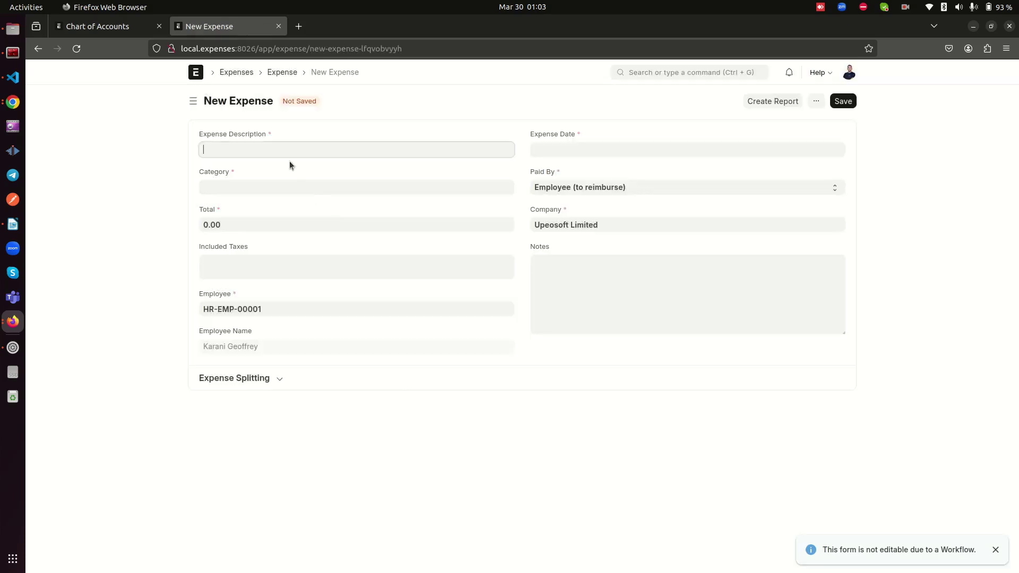
{"action": "type", "text": "Travellin"}
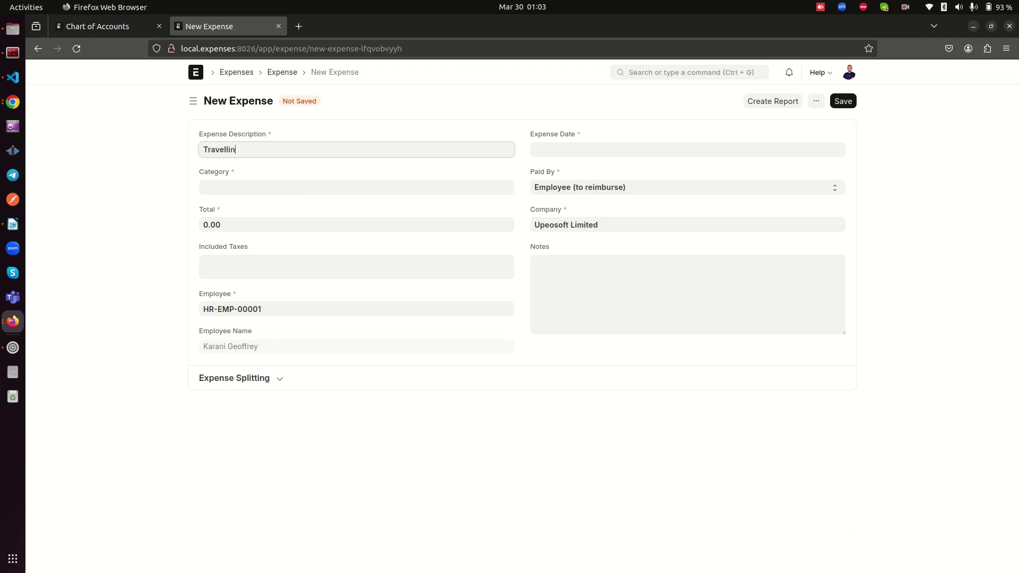
{"action": "type", "text": "g to Eldoret"}
{"action": "key", "text": "Tab"}
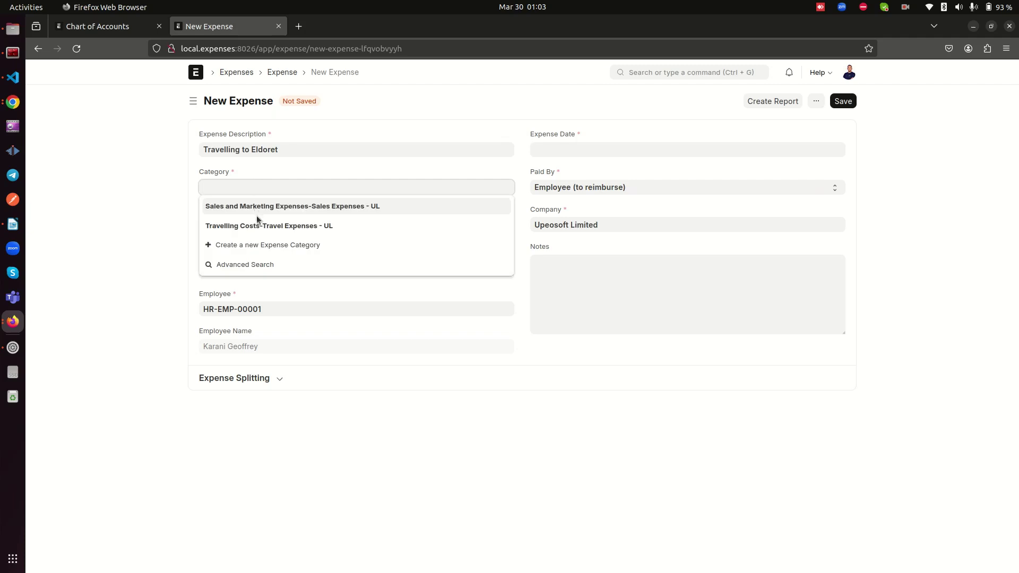
{"action": "left_click", "coordinate": [233, 225]}
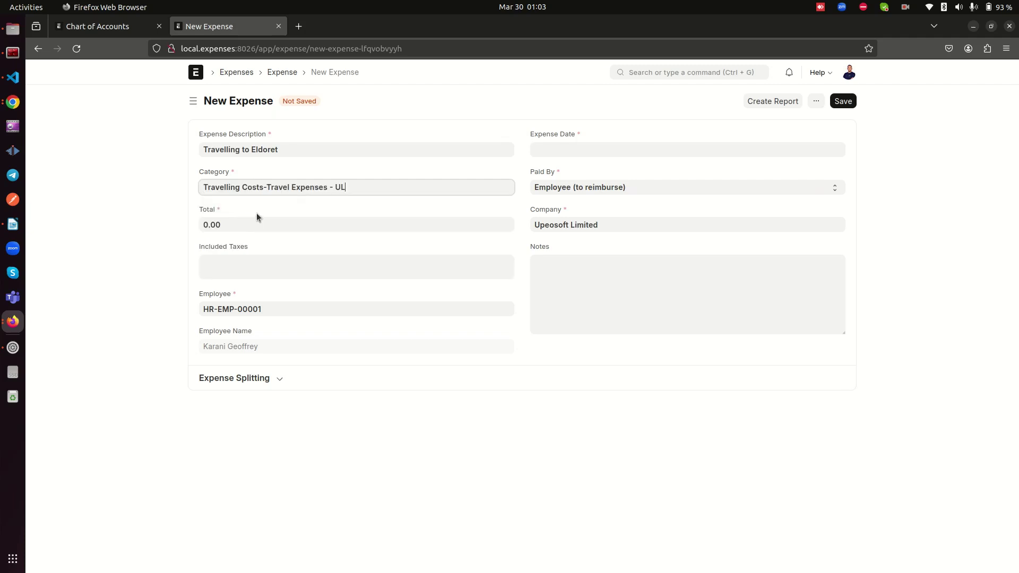
{"action": "left_click", "coordinate": [238, 222]}
{"action": "left_click", "coordinate": [238, 223]}
{"action": "type", "text": "7800"}
{"action": "double_click", "coordinate": [213, 225]}
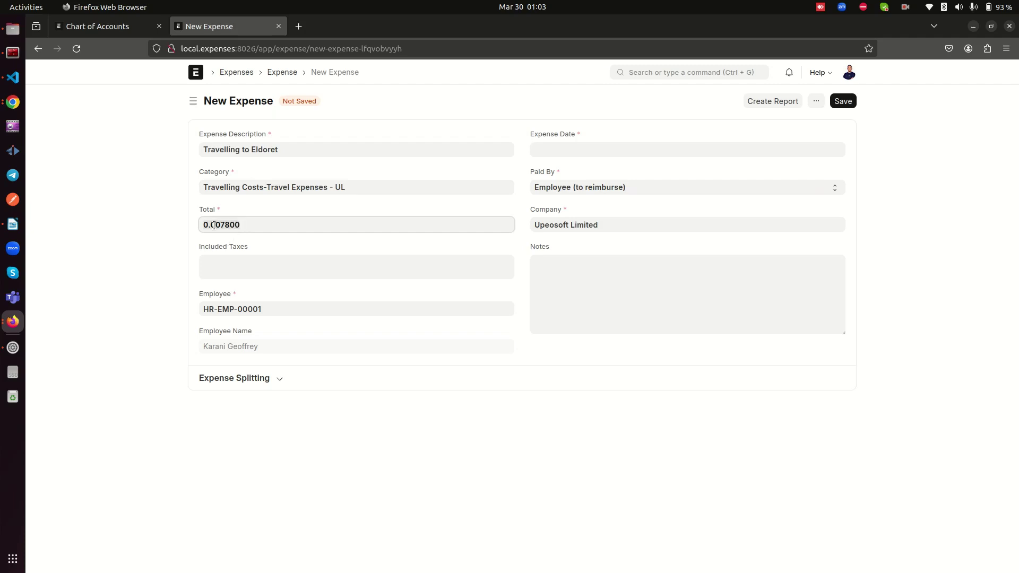
{"action": "type", "text": "7800"}
{"action": "left_click", "coordinate": [186, 254]}
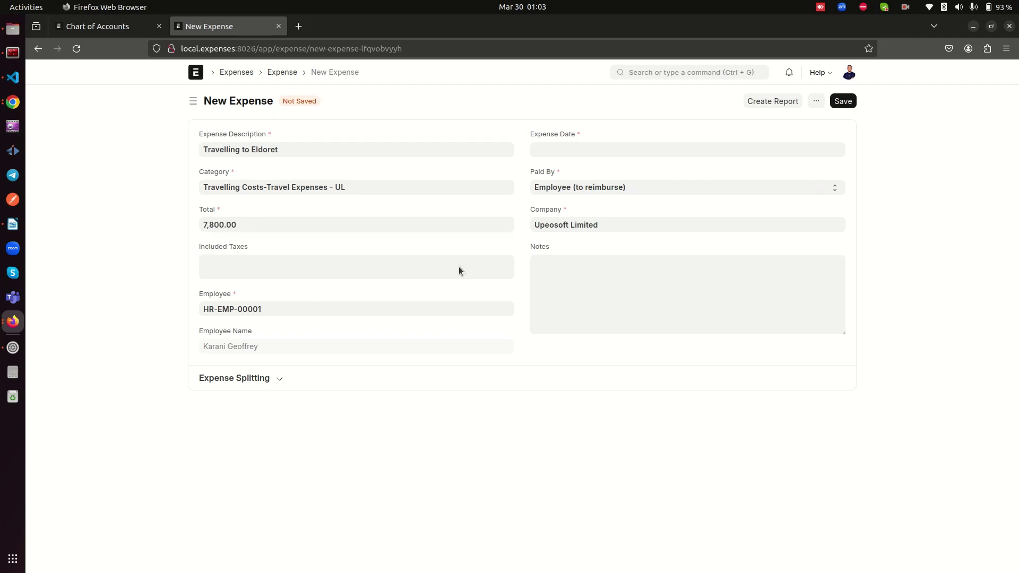
{"action": "left_click", "coordinate": [584, 151]}
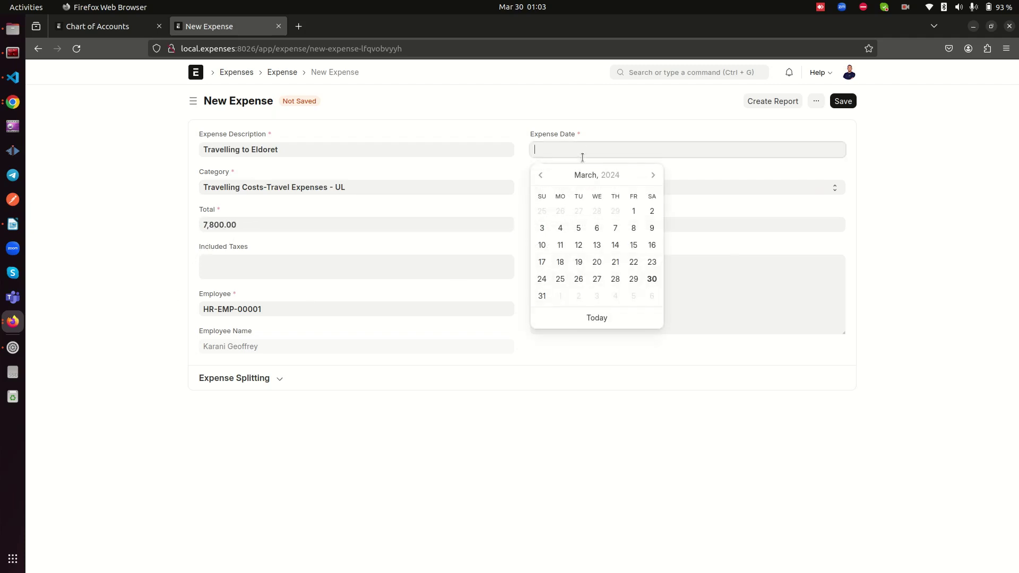
{"action": "left_click", "coordinate": [578, 243]}
Add two expense split rows with the items Transport and Meals.
{"action": "left_click", "coordinate": [290, 388]}
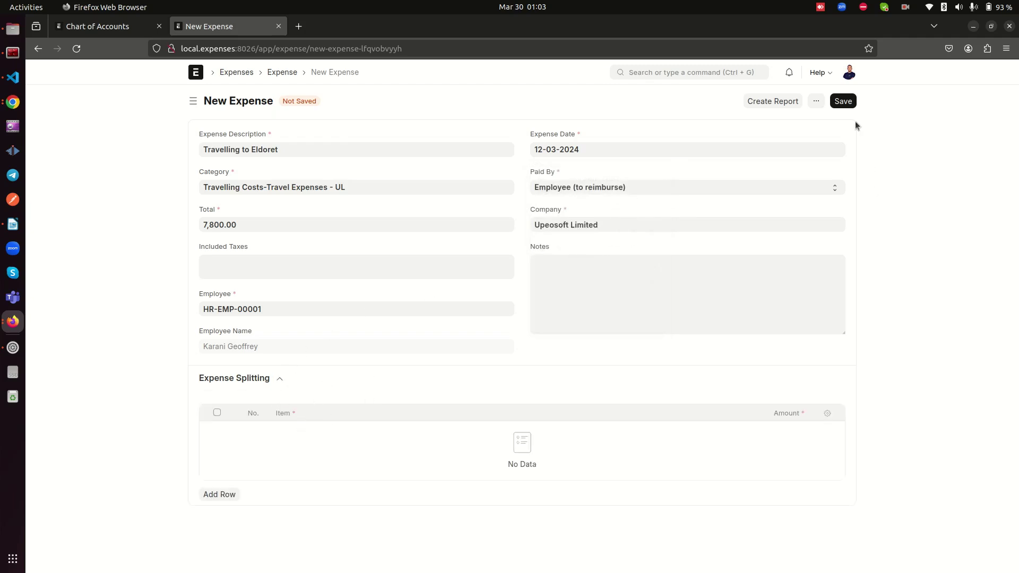
{"action": "left_click", "coordinate": [223, 494]}
{"action": "left_click", "coordinate": [332, 430]}
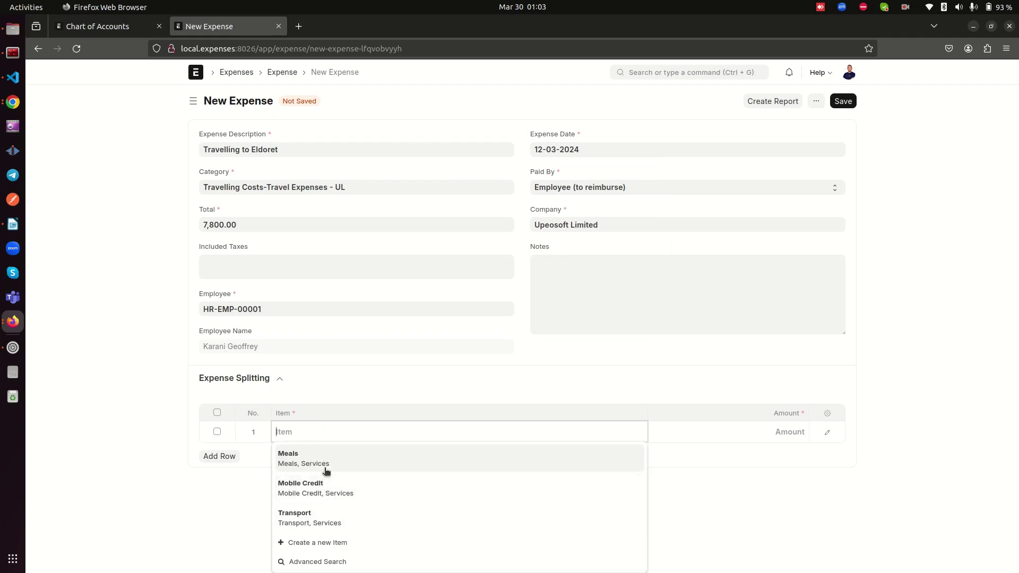
{"action": "left_click", "coordinate": [355, 510]}
{"action": "left_click", "coordinate": [230, 460]}
{"action": "left_click", "coordinate": [320, 455]}
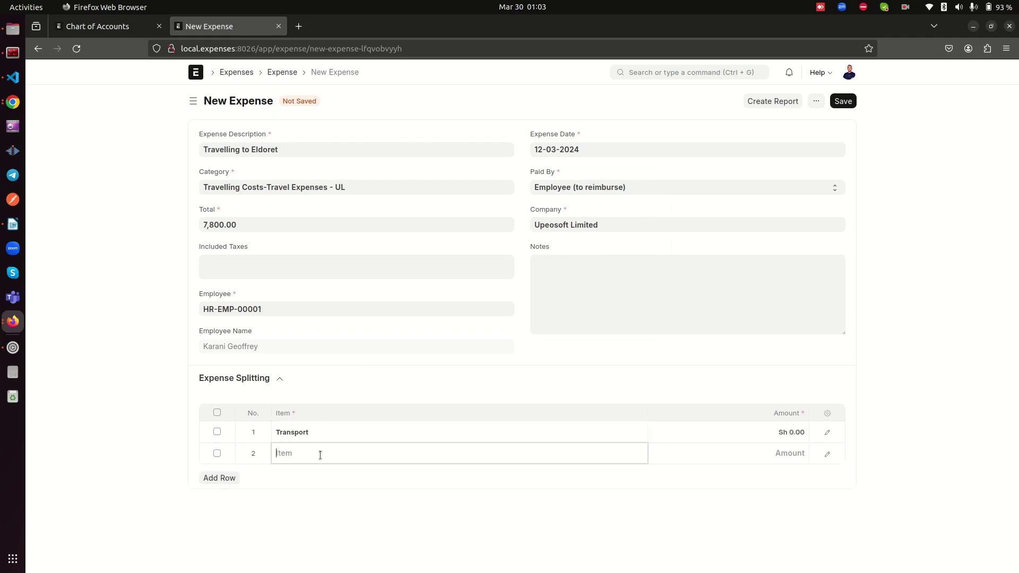
{"action": "left_click", "coordinate": [317, 481]}
Enter split amounts Transport 4,500 and Meals 3,300, save the draft, and return to Expenses.
{"action": "left_click", "coordinate": [729, 432]}
{"action": "type", "text": "4500"}
{"action": "left_click", "coordinate": [719, 456]}
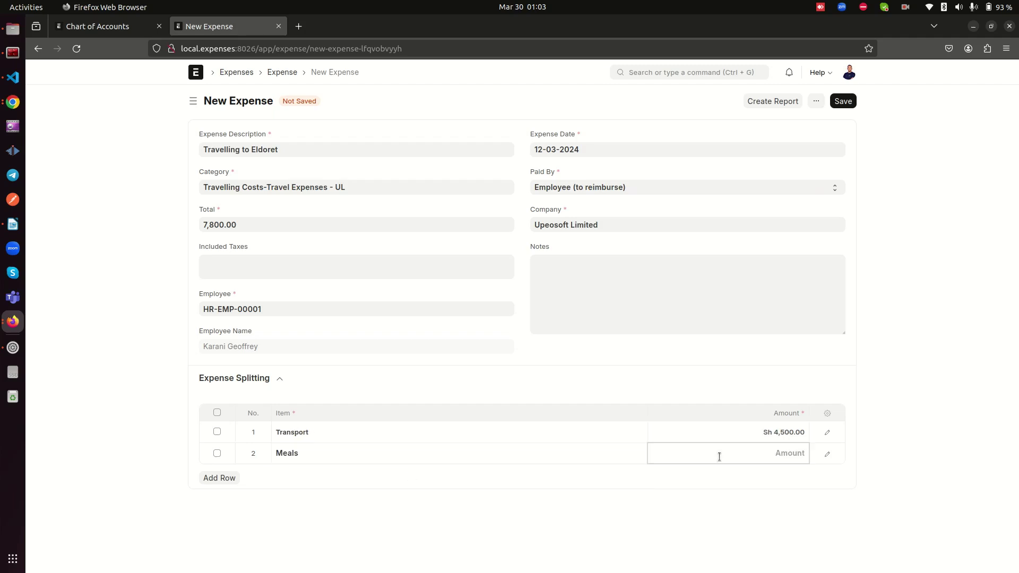
{"action": "type", "text": "3000"}
{"action": "left_click", "coordinate": [862, 432]}
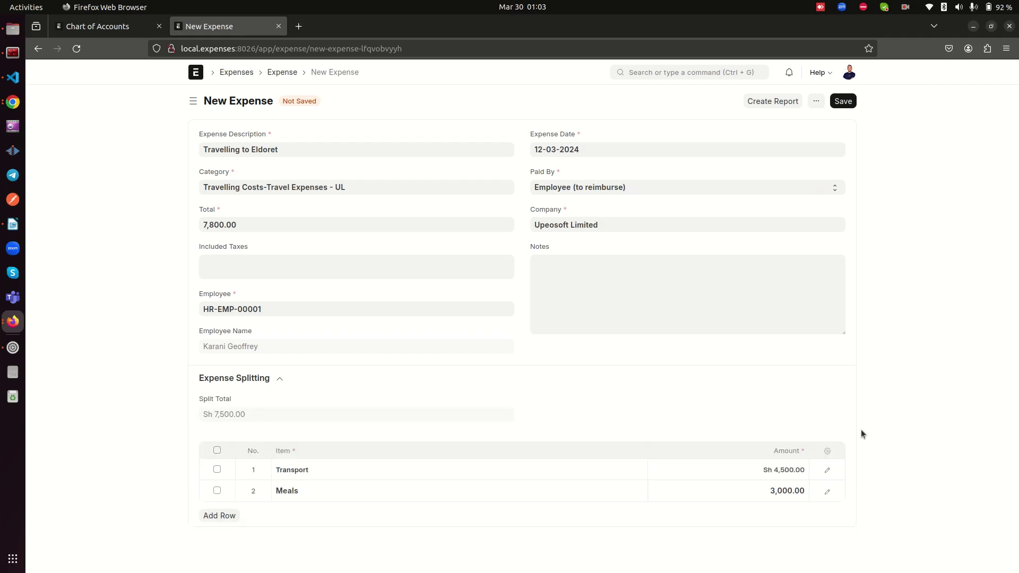
{"action": "left_click", "coordinate": [777, 491]}
{"action": "left_click", "coordinate": [776, 490]}
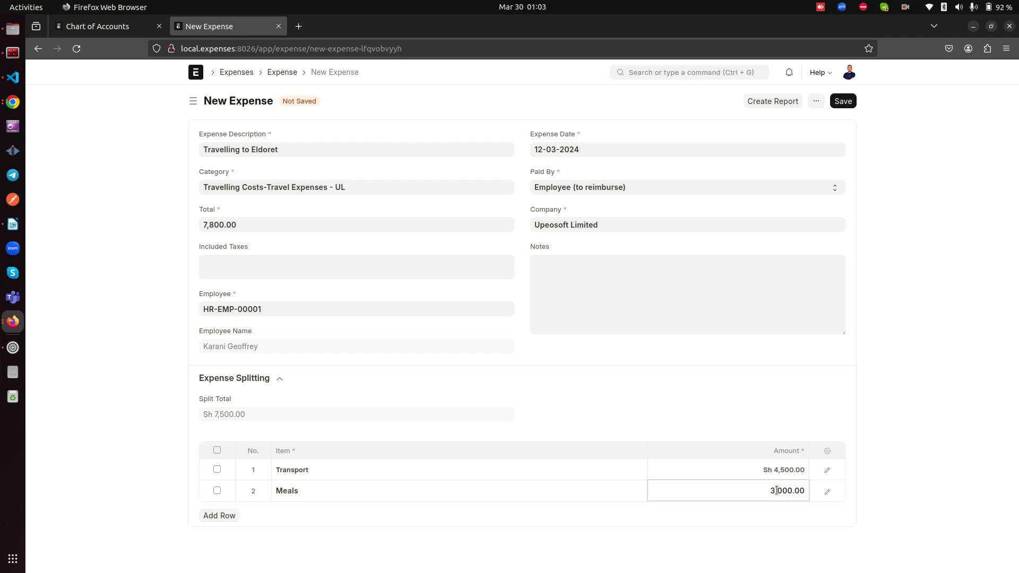
{"action": "left_click", "coordinate": [982, 329]}
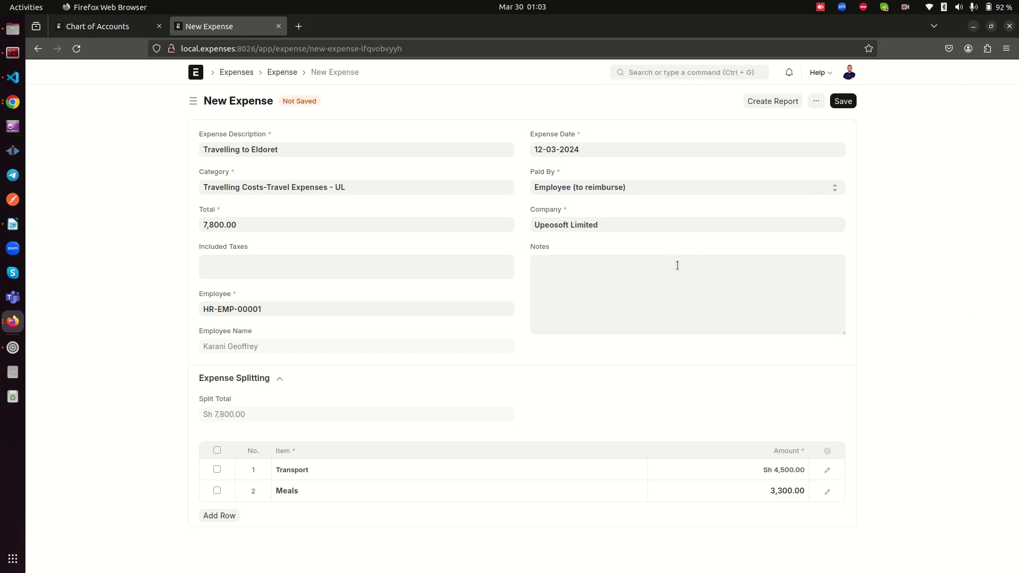
{"action": "left_click", "coordinate": [843, 102]}
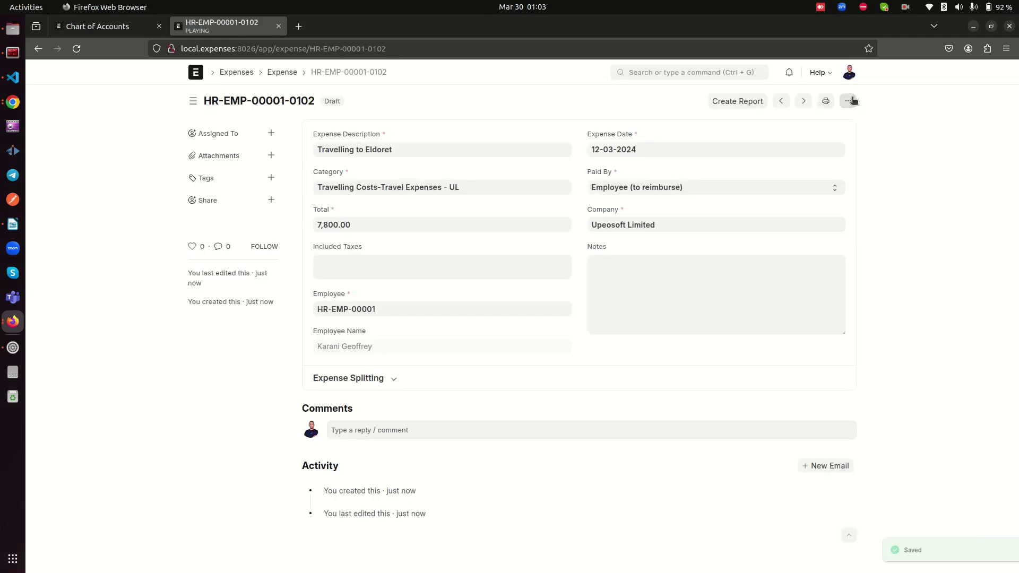
{"action": "left_click", "coordinate": [282, 72]}
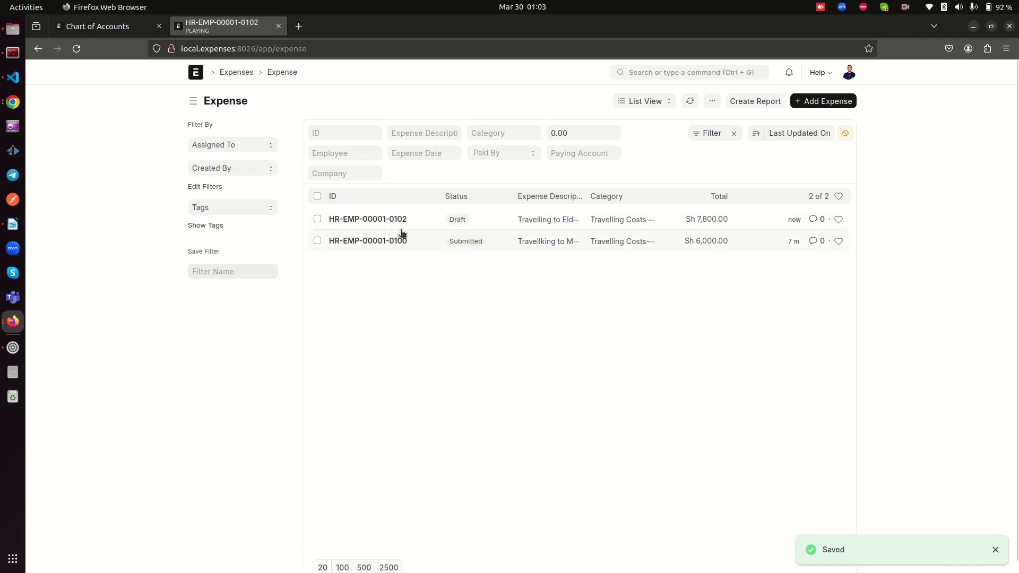
Start a new full expense with Sales and Marketing Expenses category, new total, dated 28-03-2024.
{"action": "left_click", "coordinate": [829, 102]}
{"action": "left_click", "coordinate": [404, 404]}
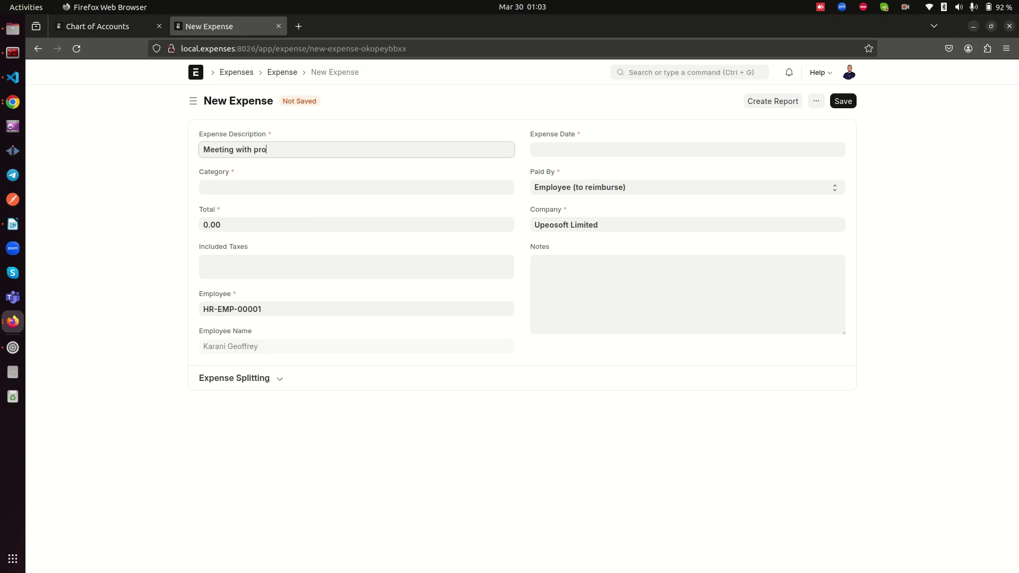
{"action": "left_click", "coordinate": [244, 187]}
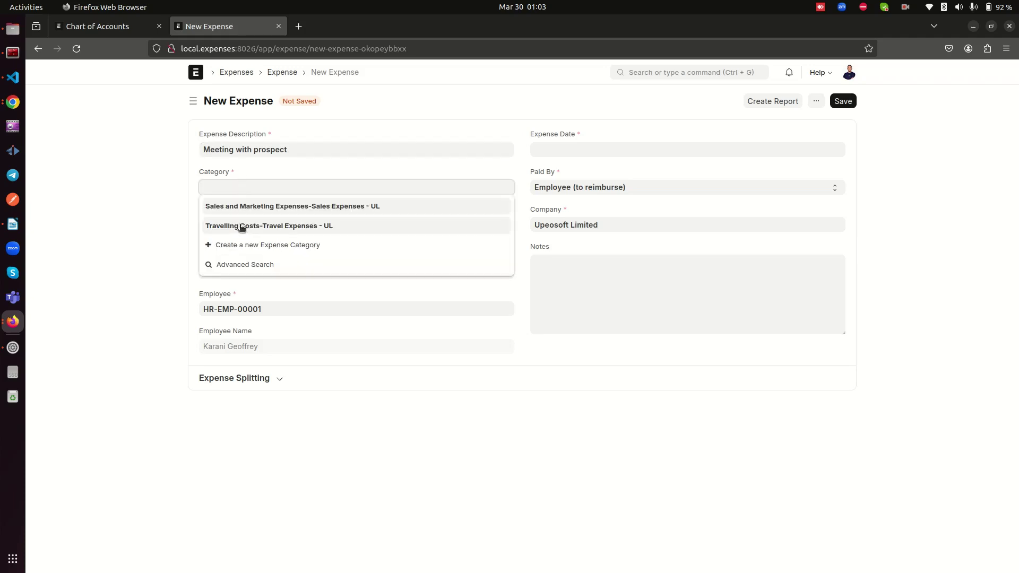
{"action": "left_click", "coordinate": [242, 207]}
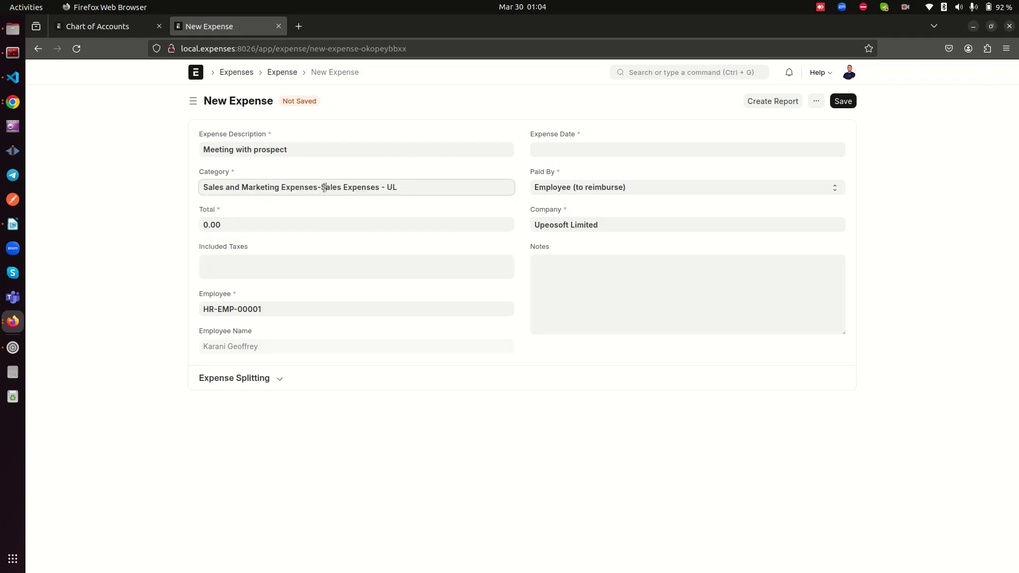
{"action": "left_click", "coordinate": [246, 213]}
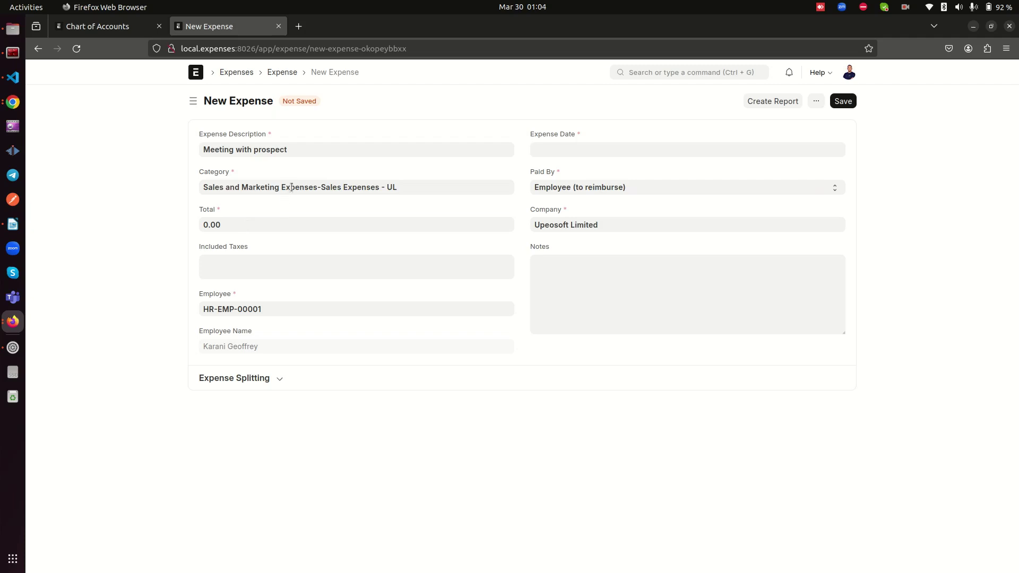
{"action": "left_click", "coordinate": [263, 224]}
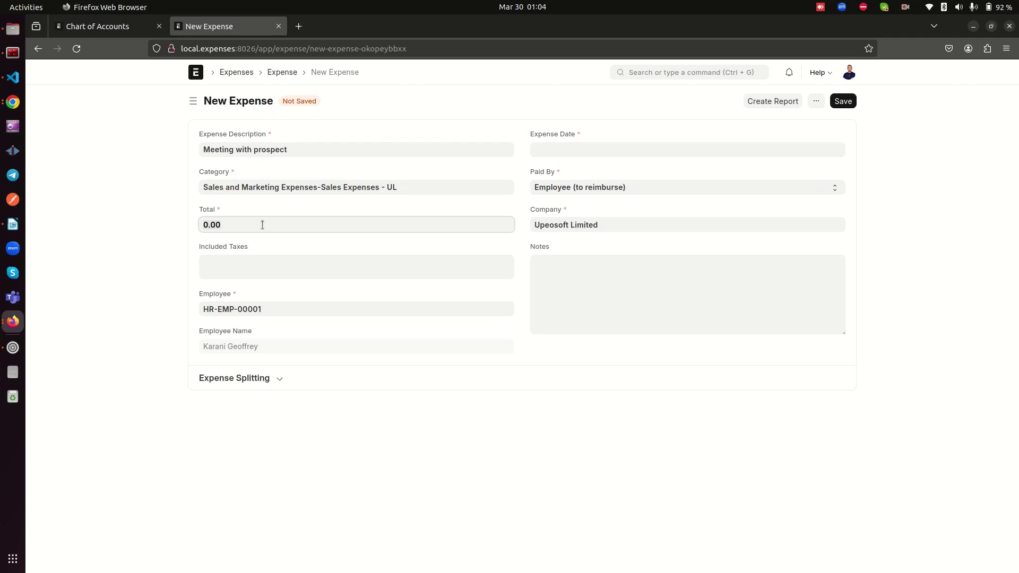
{"action": "type", "text": "45"}
{"action": "left_click", "coordinate": [572, 151]}
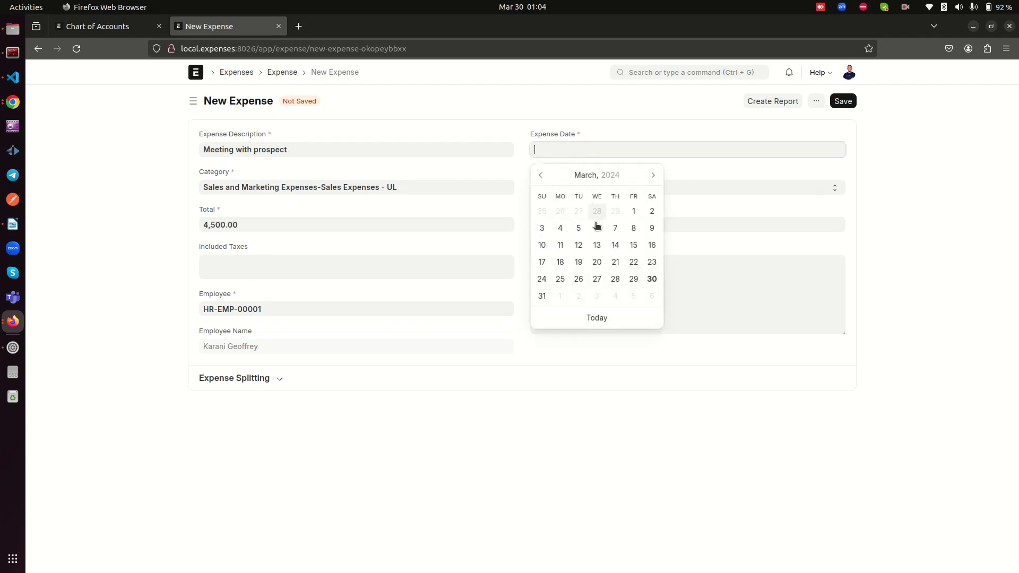
{"action": "left_click", "coordinate": [614, 279]}
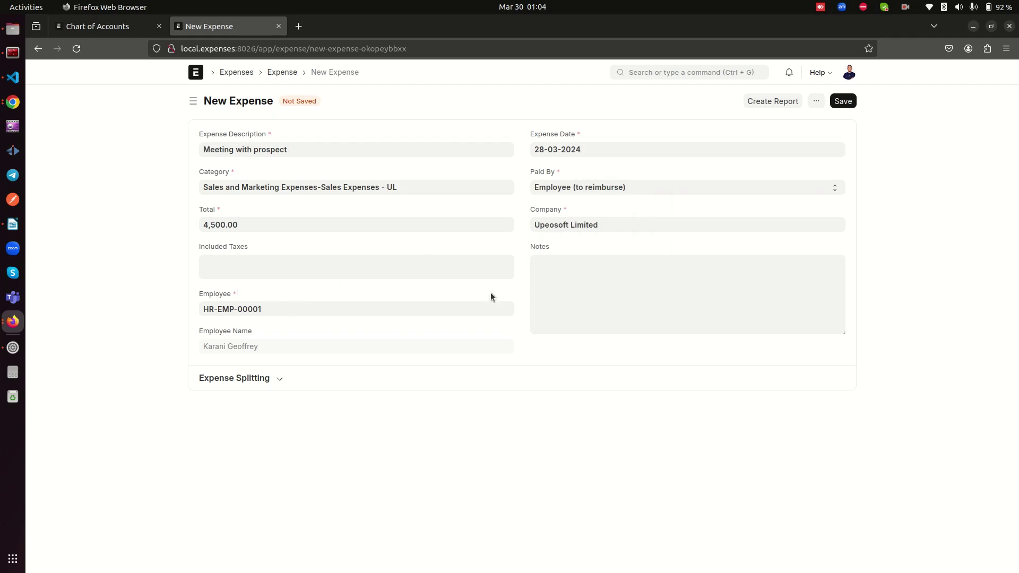
Add one Meals split row of 4,500, save the expense, and return to the list.
{"action": "left_click", "coordinate": [279, 379]}
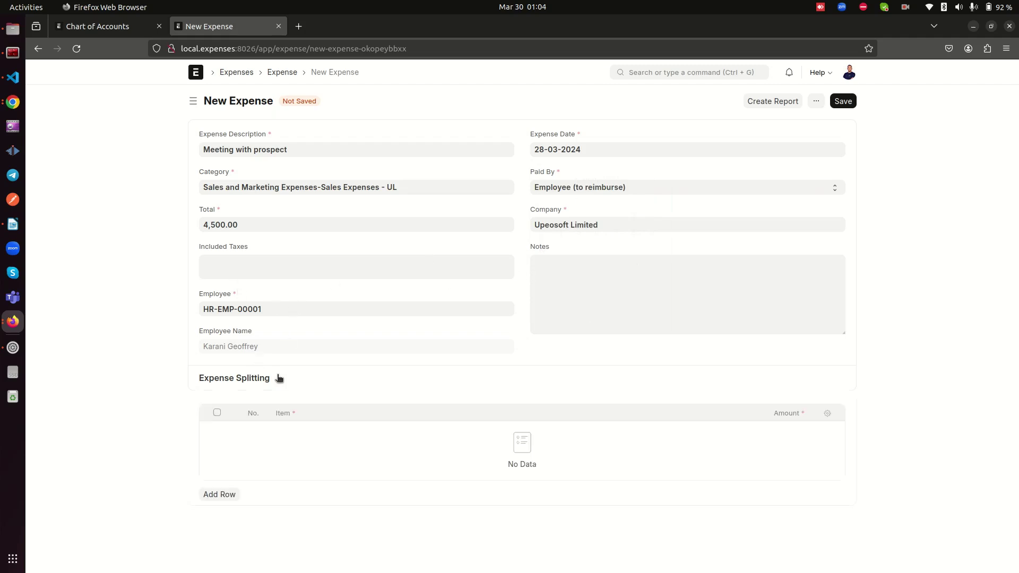
{"action": "left_click", "coordinate": [221, 498]}
{"action": "left_click", "coordinate": [342, 432]}
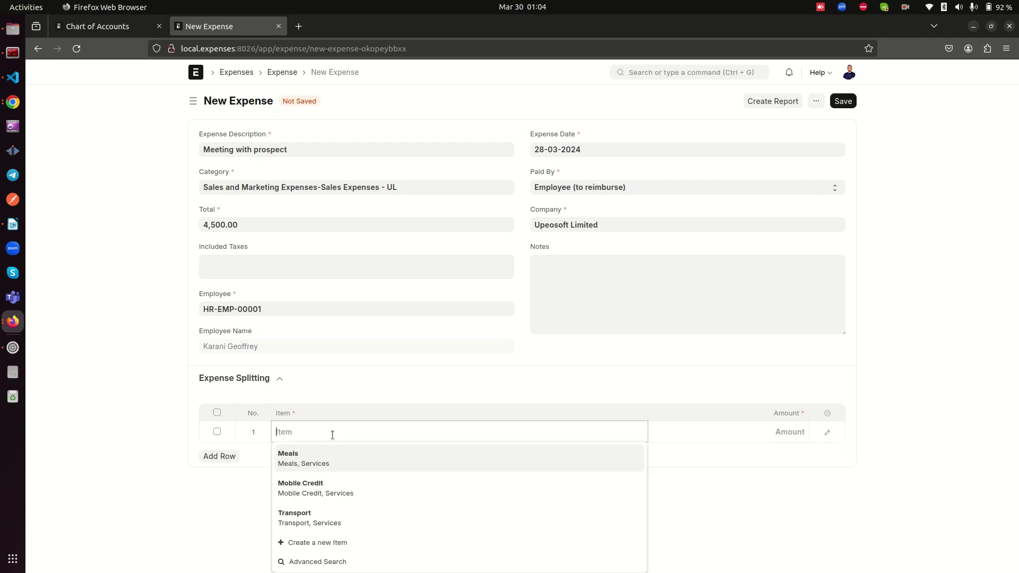
{"action": "left_click", "coordinate": [325, 468]}
{"action": "left_click", "coordinate": [729, 424]}
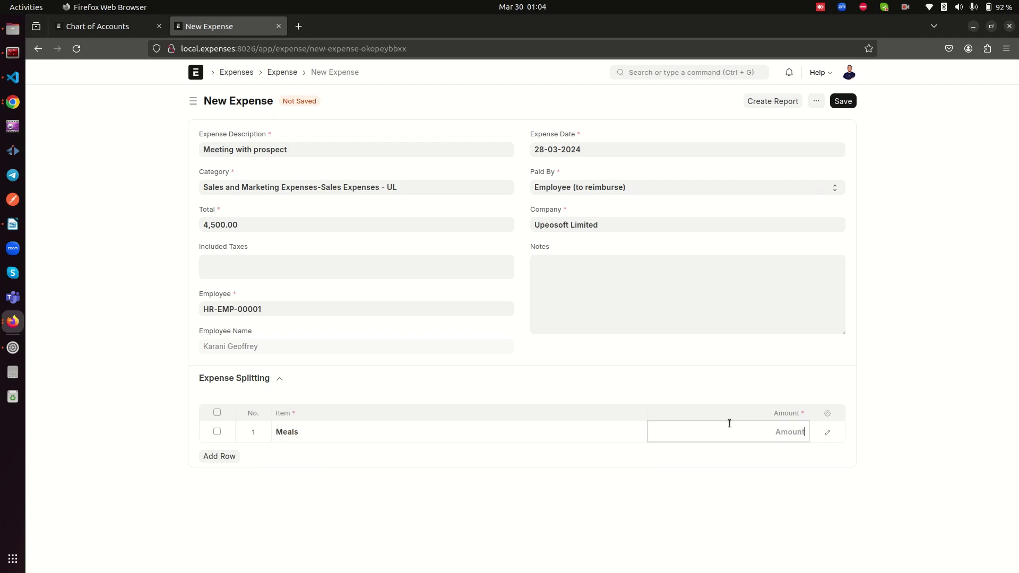
{"action": "type", "text": "4,500"}
{"action": "left_click", "coordinate": [864, 365]}
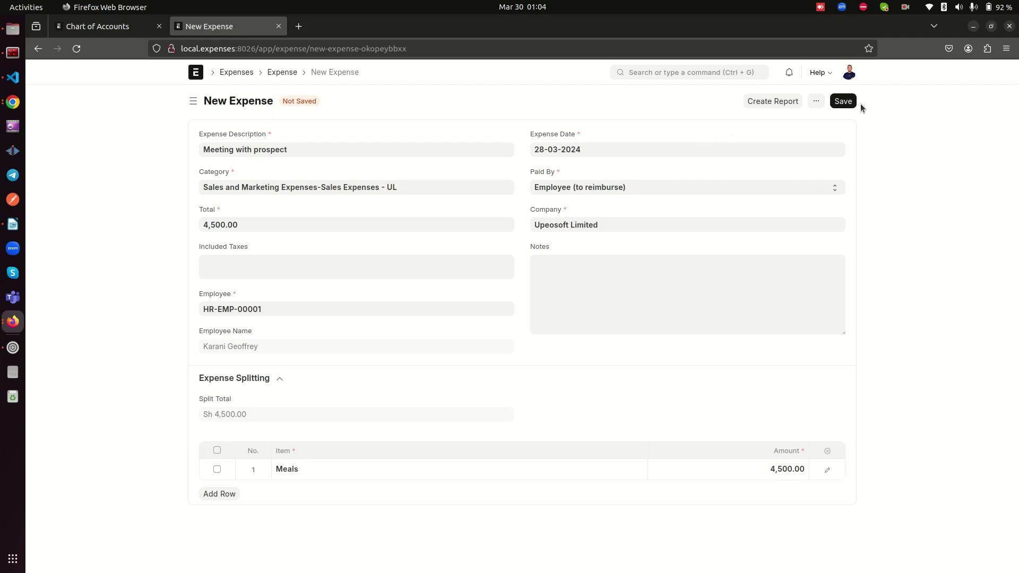
{"action": "left_click", "coordinate": [843, 100]}
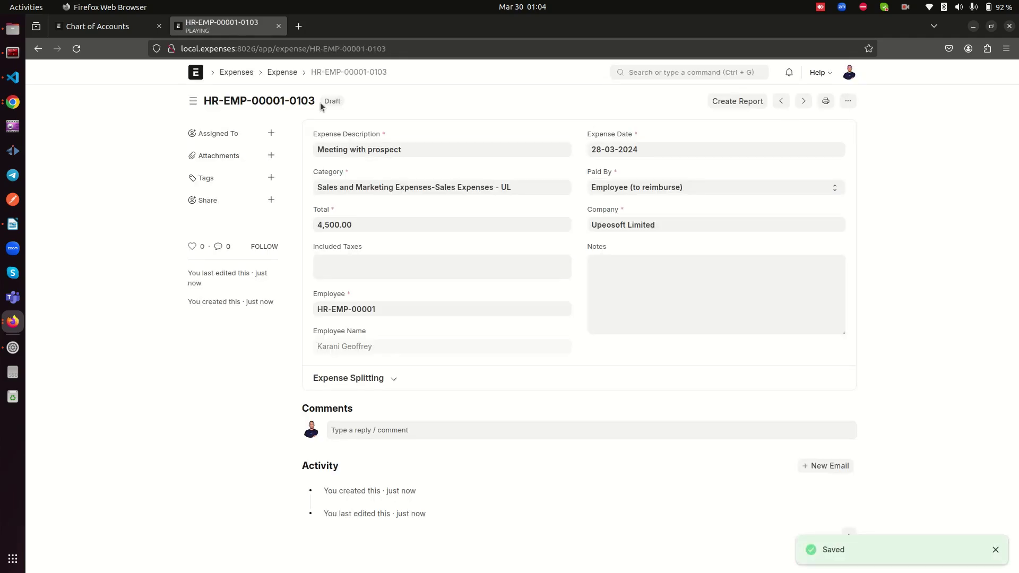
{"action": "left_click", "coordinate": [291, 72]}
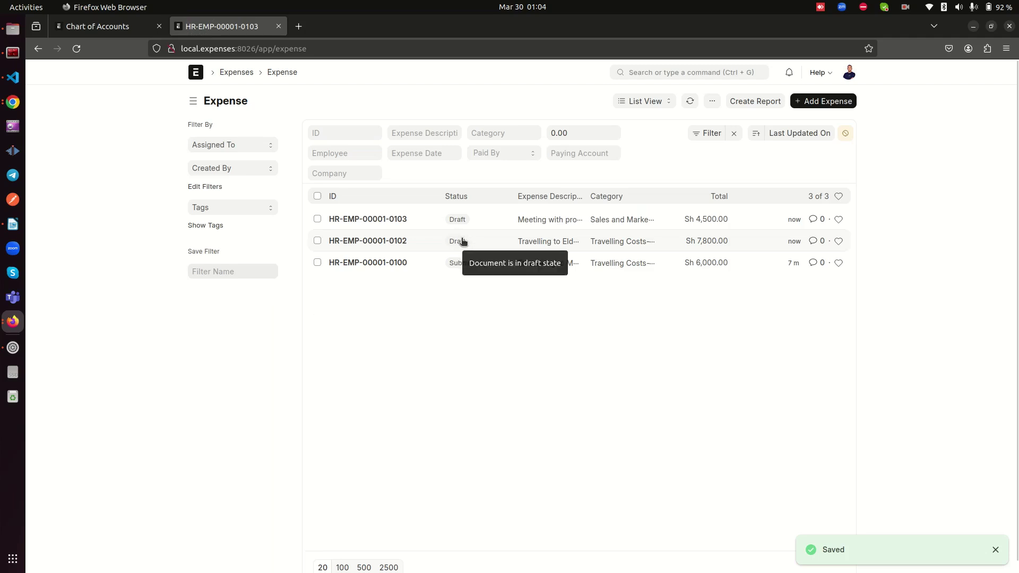
Create an expense report from the Meeting with prospect and Travelling to Eldoret drafts.
{"action": "left_click", "coordinate": [317, 219]}
{"action": "left_click", "coordinate": [317, 241]}
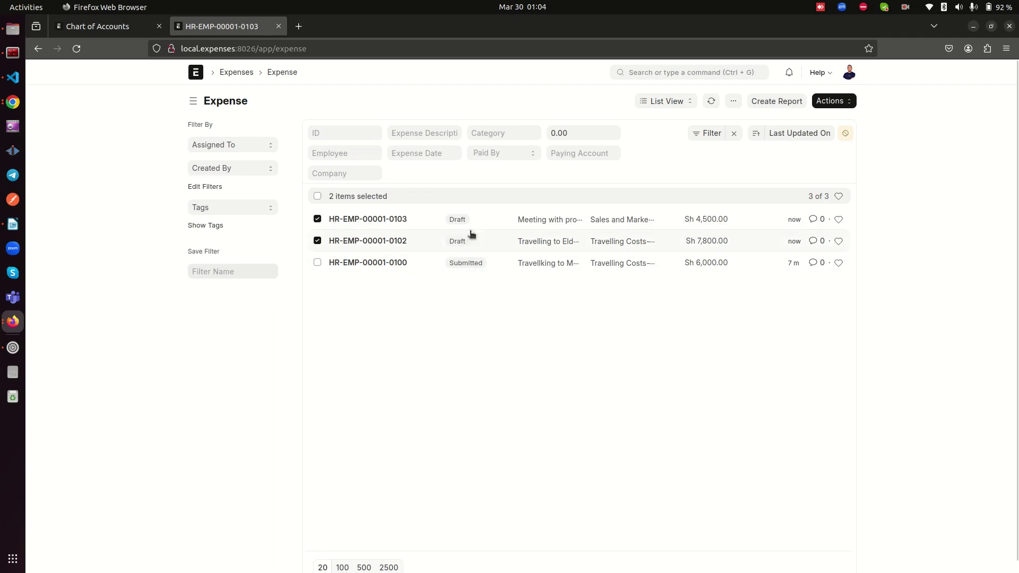
{"action": "left_click", "coordinate": [774, 108]}
{"action": "left_click", "coordinate": [779, 101]}
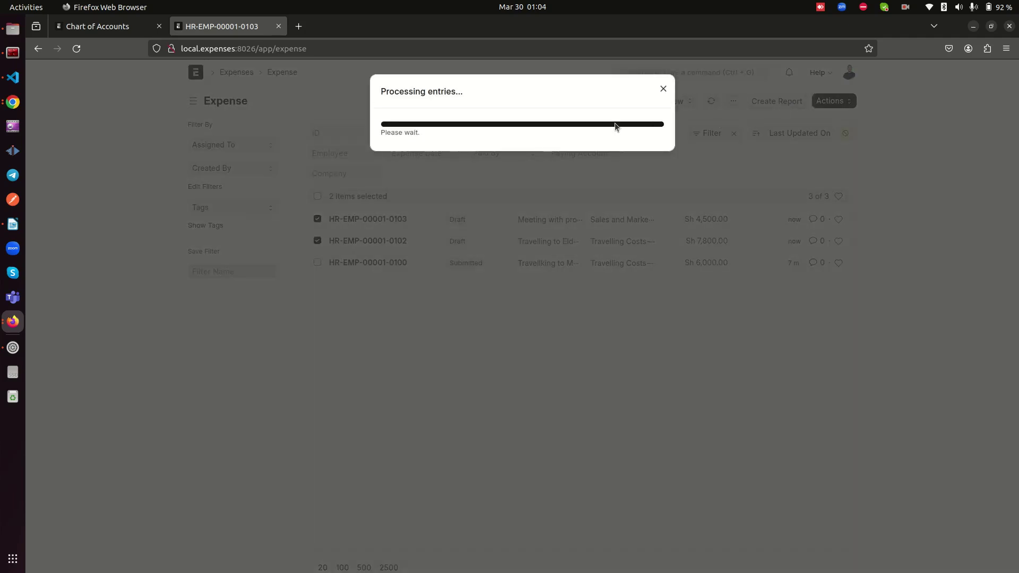
Search 'expense r' and open the Expense Report List.
{"action": "left_click", "coordinate": [663, 88]}
{"action": "left_click", "coordinate": [684, 72]}
{"action": "type", "text": "expense r"}
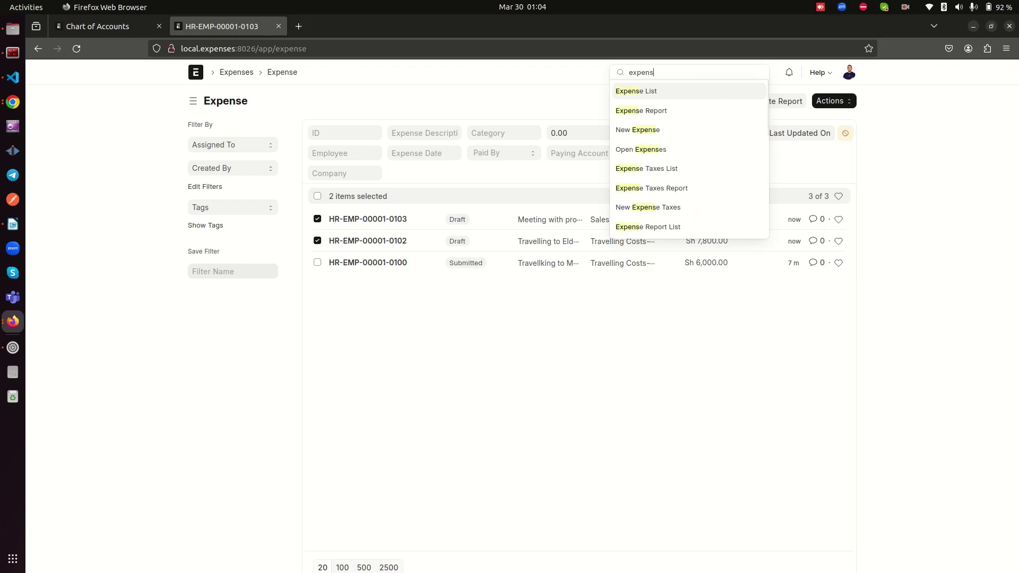
{"action": "left_click", "coordinate": [686, 90]}
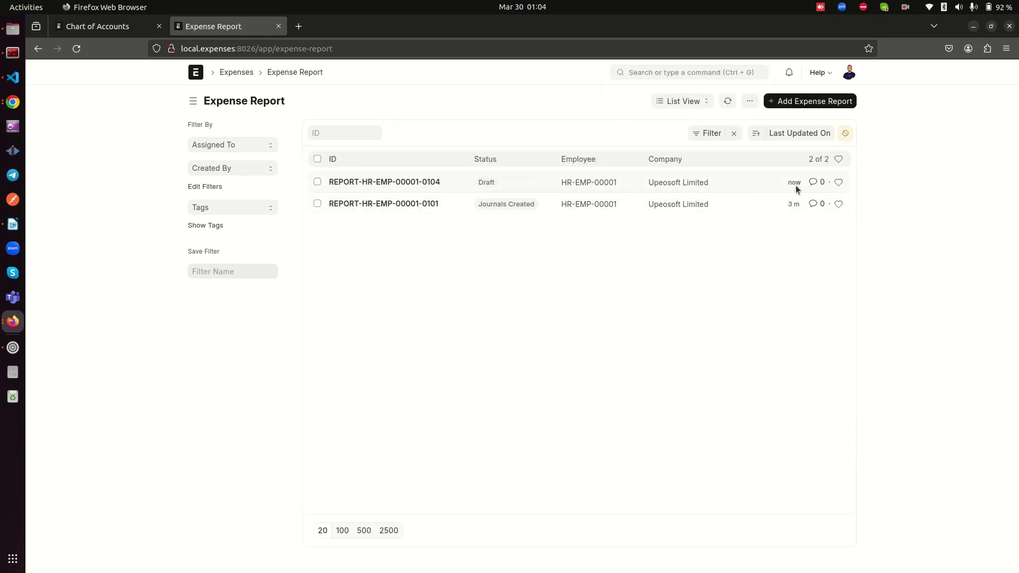
Submit REPORT-HR-EMP-00001-0104 to the manager, then switch to the private-browsing Firefox window.
{"action": "left_click", "coordinate": [401, 184]}
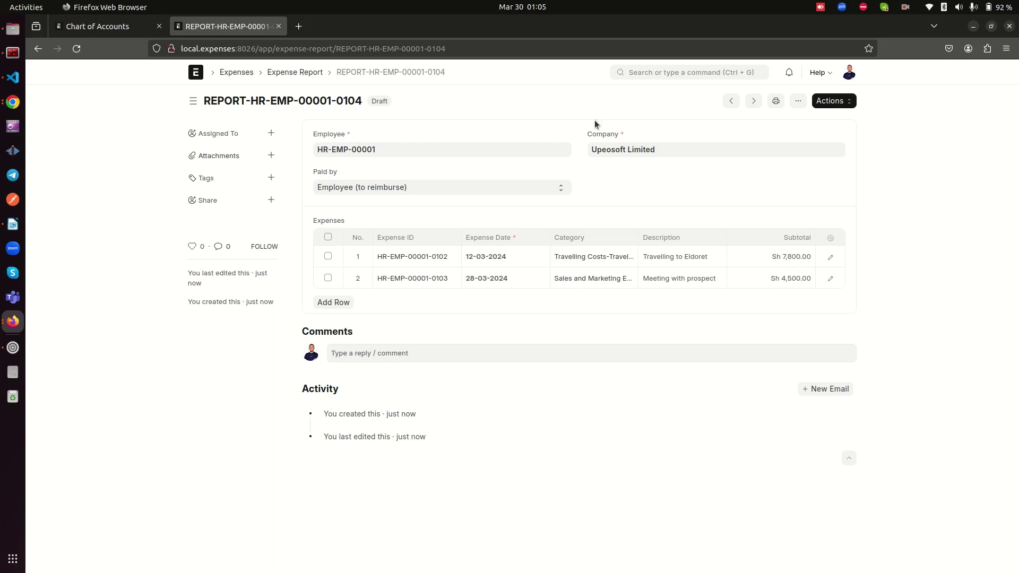
{"action": "left_click", "coordinate": [831, 100]}
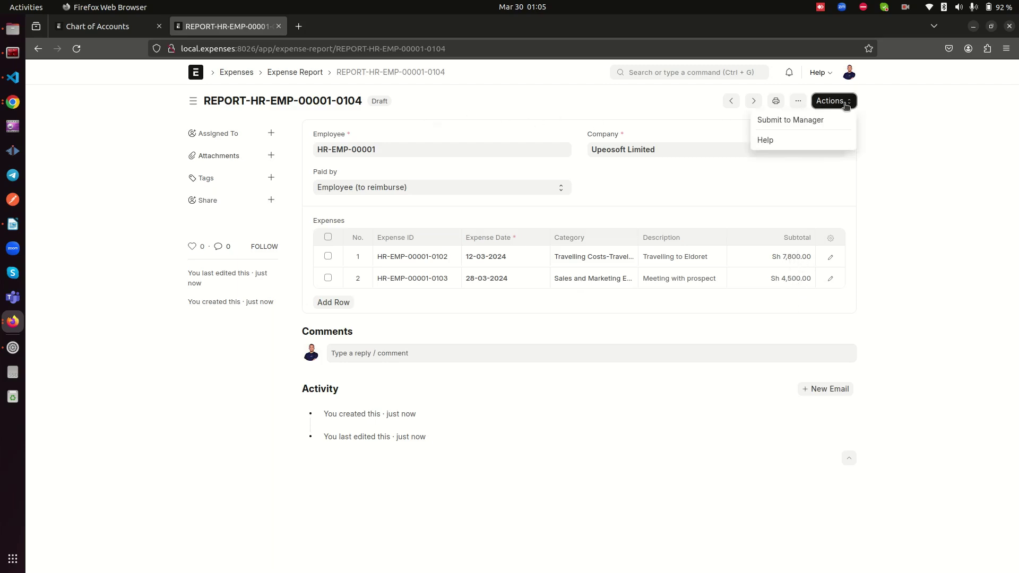
{"action": "left_click", "coordinate": [782, 122]}
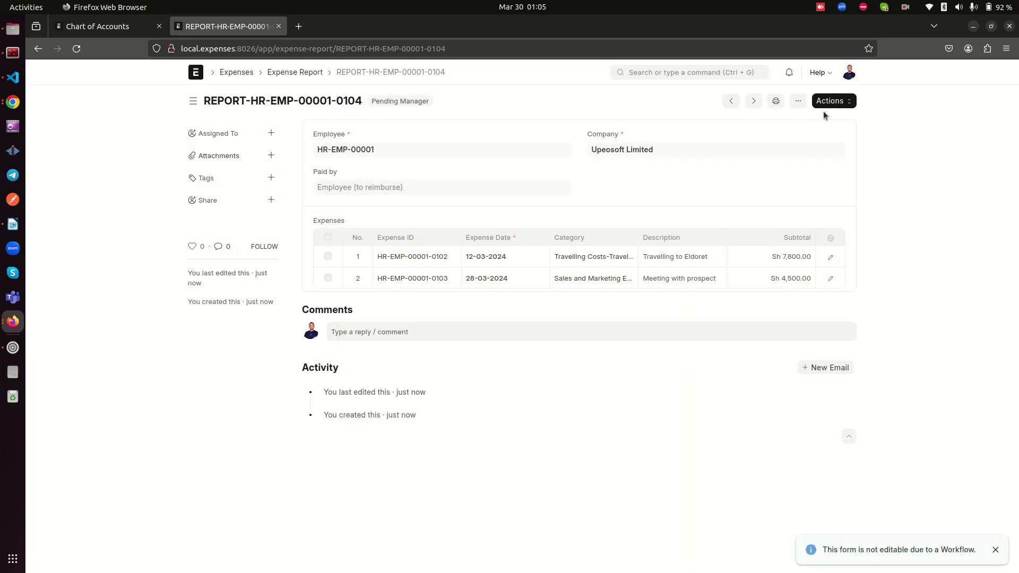
{"action": "left_click", "coordinate": [832, 101]}
{"action": "left_click", "coordinate": [549, 94]}
{"action": "left_click", "coordinate": [13, 321]}
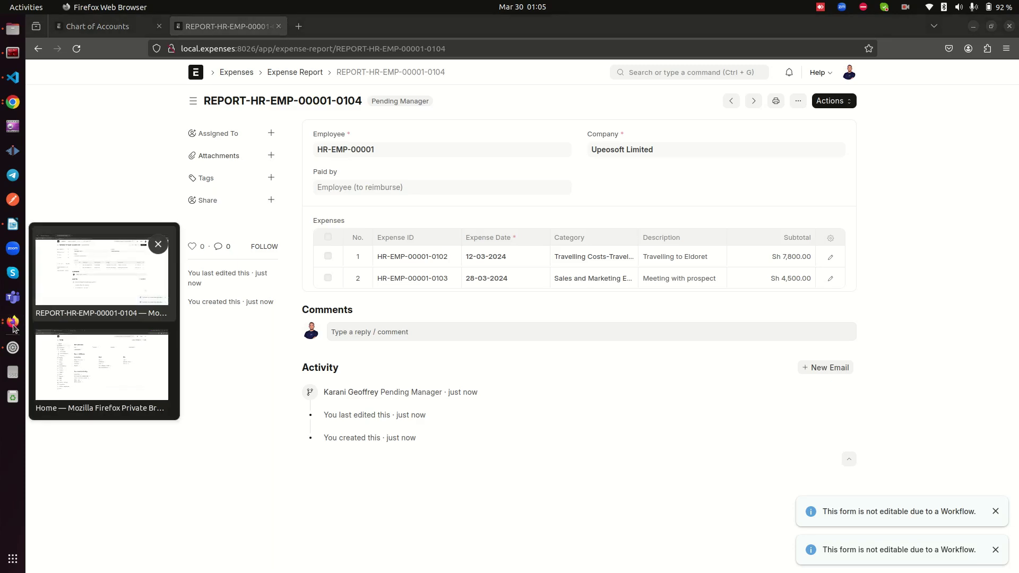
{"action": "left_click", "coordinate": [105, 374]}
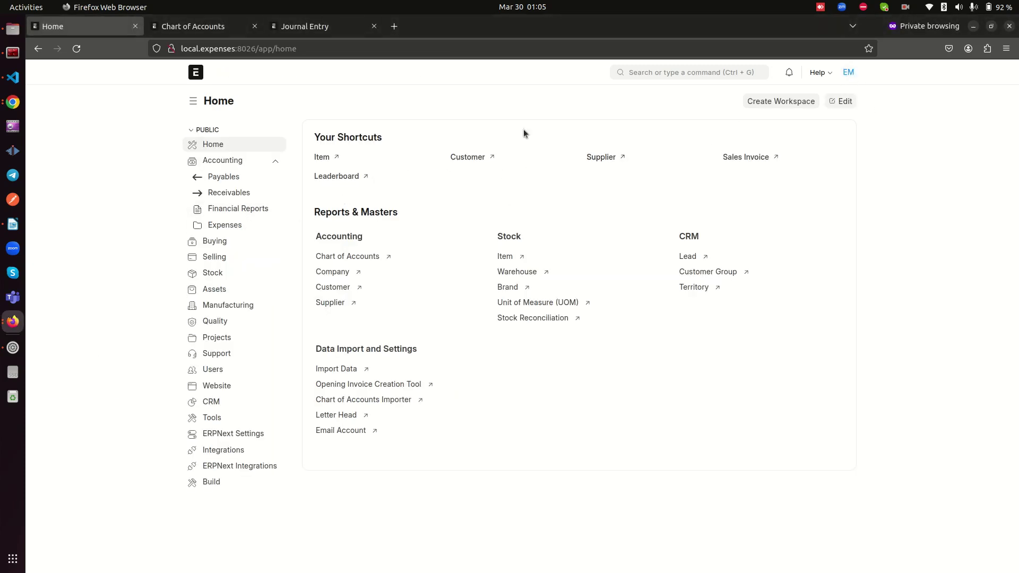
Open report REPORT-HR-EMP-00001-0104, send it to Finance, and approve it.
{"action": "left_click", "coordinate": [700, 72]}
{"action": "type", "text": "expense re"}
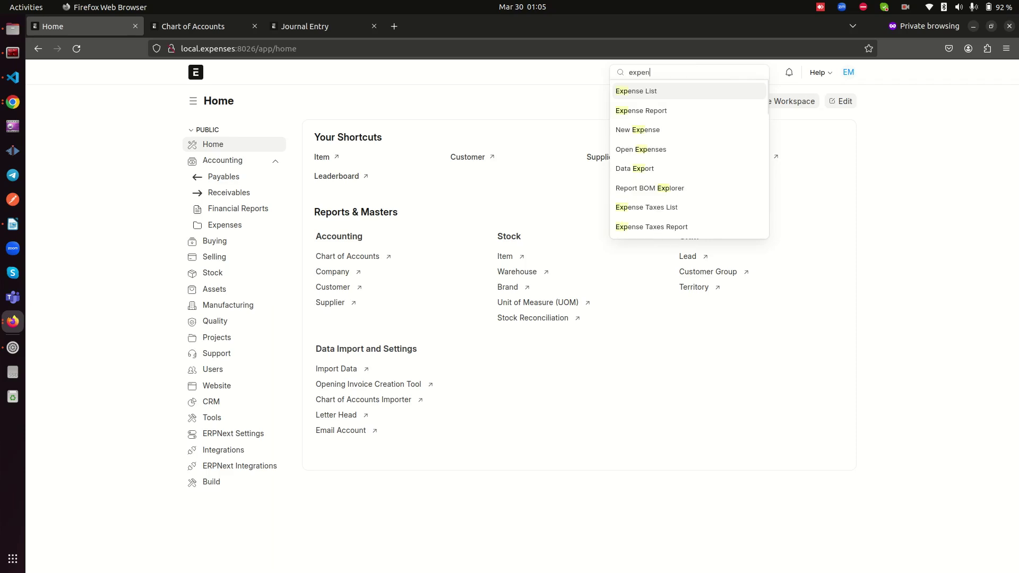
{"action": "left_click", "coordinate": [645, 93]}
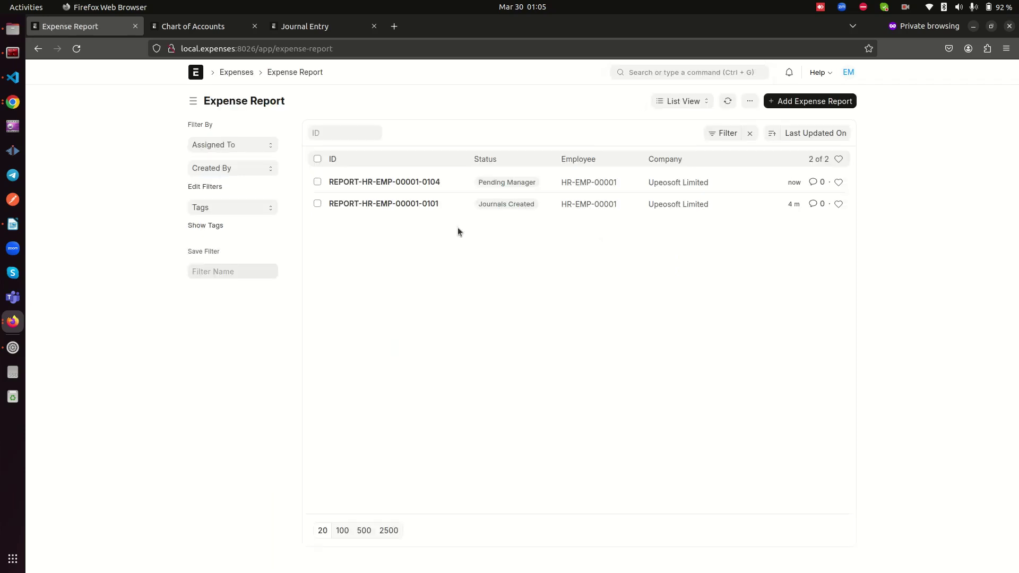
{"action": "left_click", "coordinate": [416, 183]}
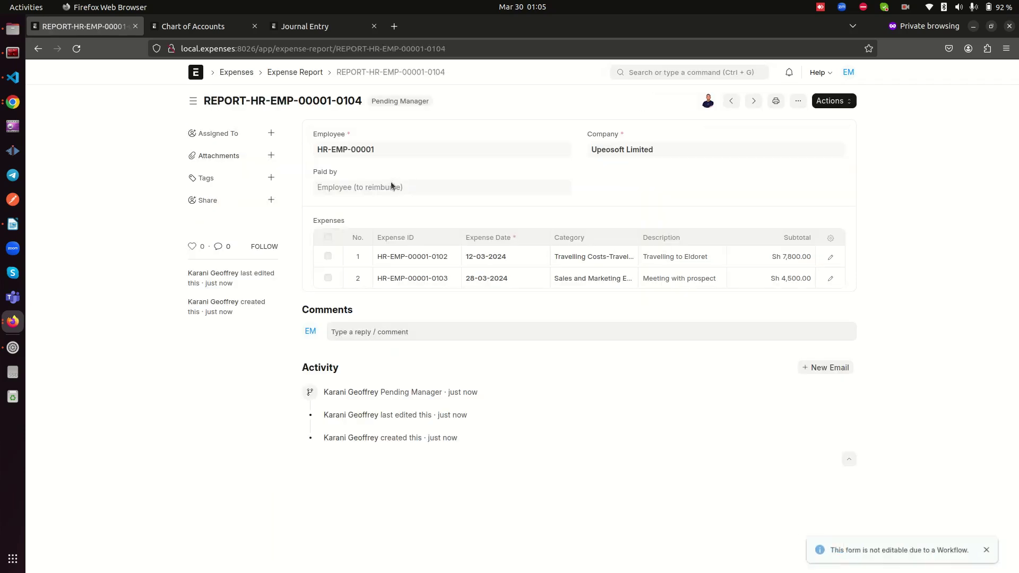
{"action": "left_click", "coordinate": [831, 101]}
{"action": "left_click", "coordinate": [773, 119]}
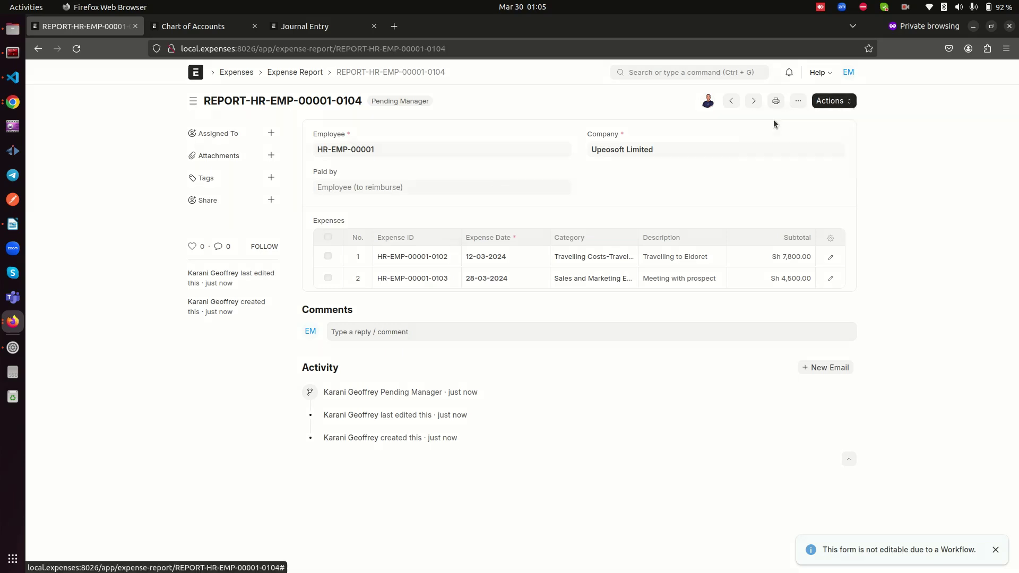
{"action": "left_click", "coordinate": [834, 104]}
{"action": "left_click", "coordinate": [785, 118]}
{"action": "left_click", "coordinate": [834, 104]}
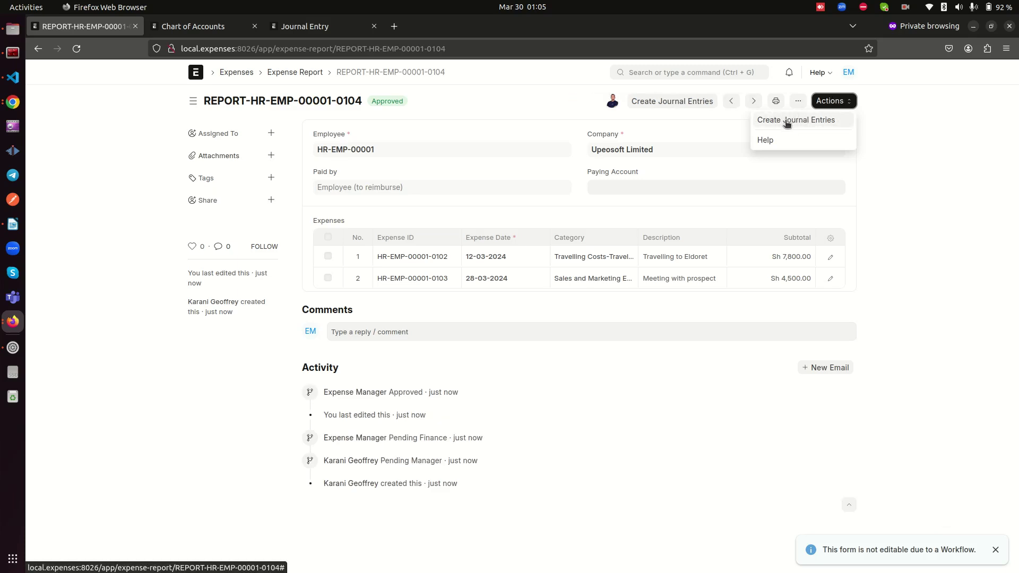
{"action": "left_click", "coordinate": [806, 119]}
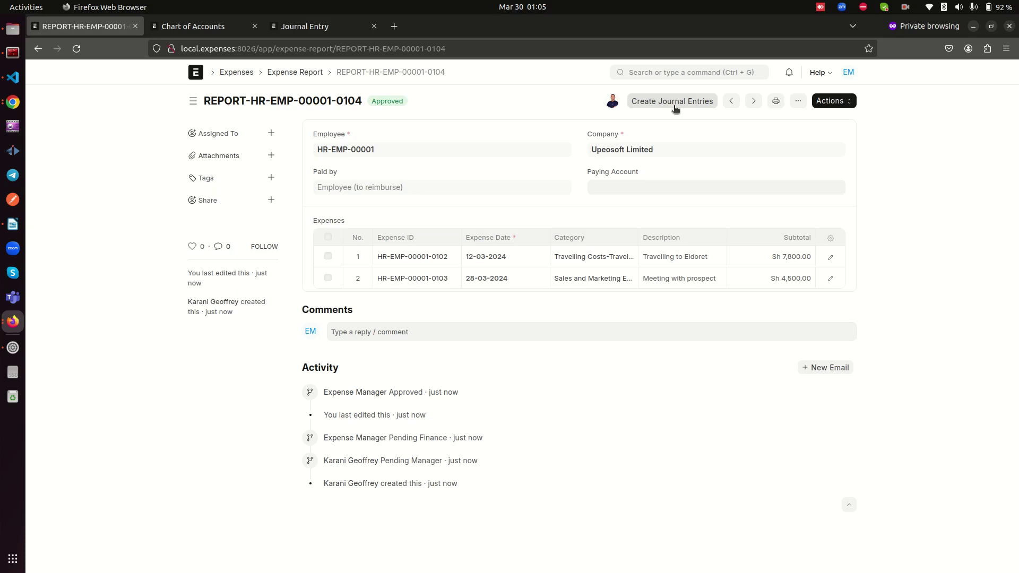
Move the Journal Entry tab before Chart of Accounts and return to the approved report.
{"action": "left_click", "coordinate": [201, 24]}
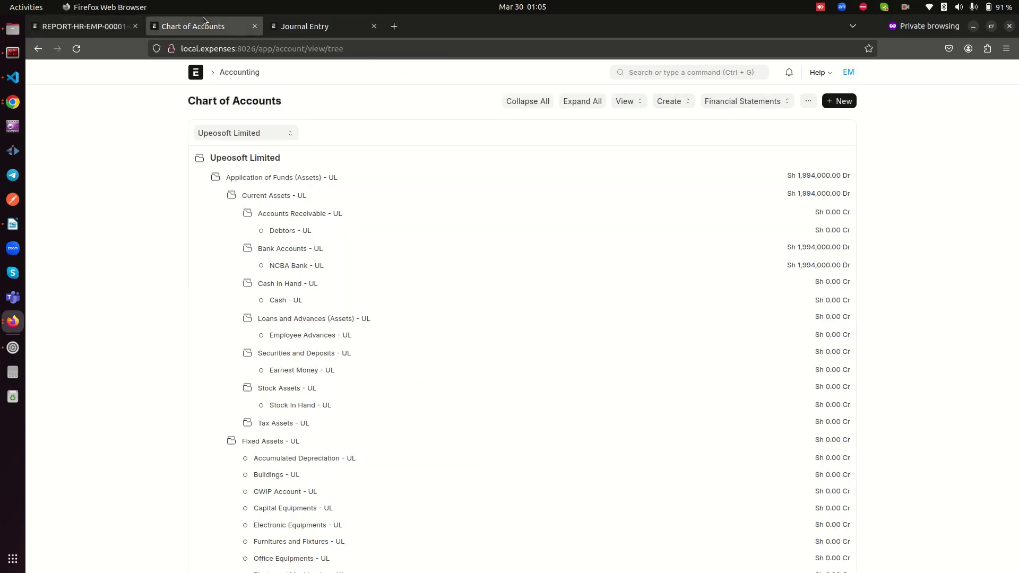
{"action": "left_click", "coordinate": [313, 27]}
{"action": "left_click_drag", "start_coordinate": [321, 26], "coordinate": [204, 26]}
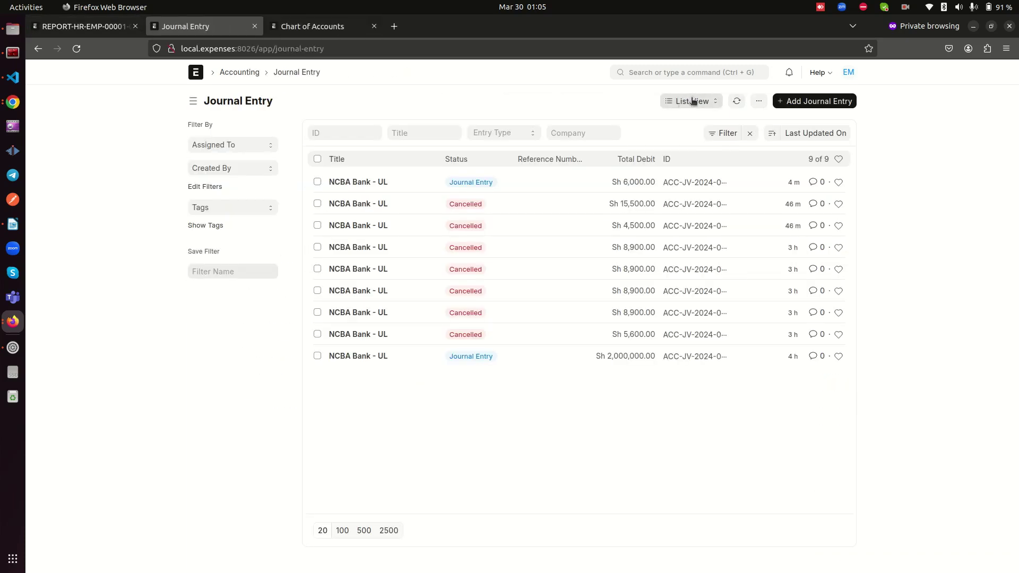
{"action": "left_click", "coordinate": [106, 28]}
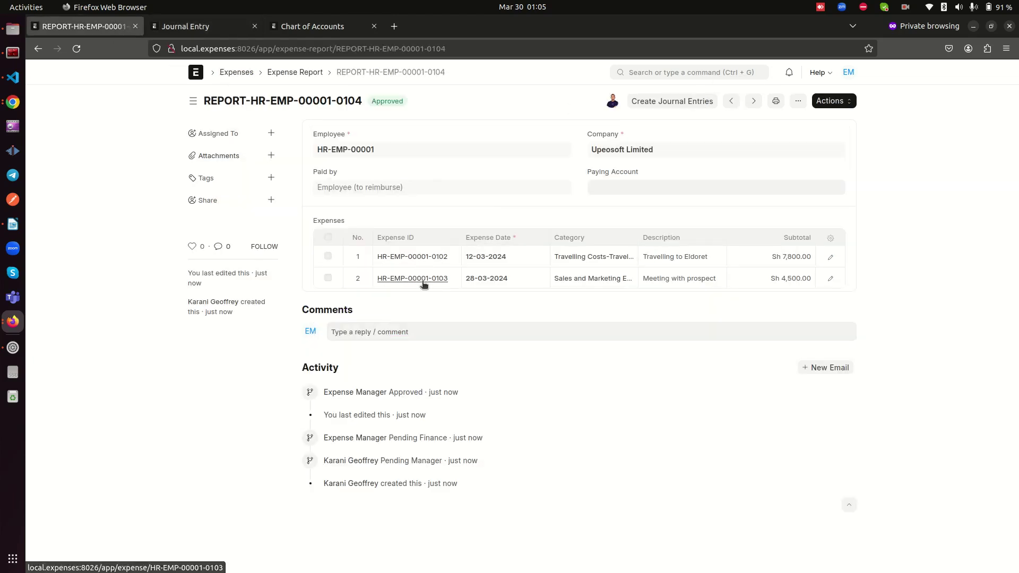
Set Paying Account to NCBA Bank - UL, create journal entries, and refresh the Journal Entry list.
{"action": "left_click", "coordinate": [667, 101]}
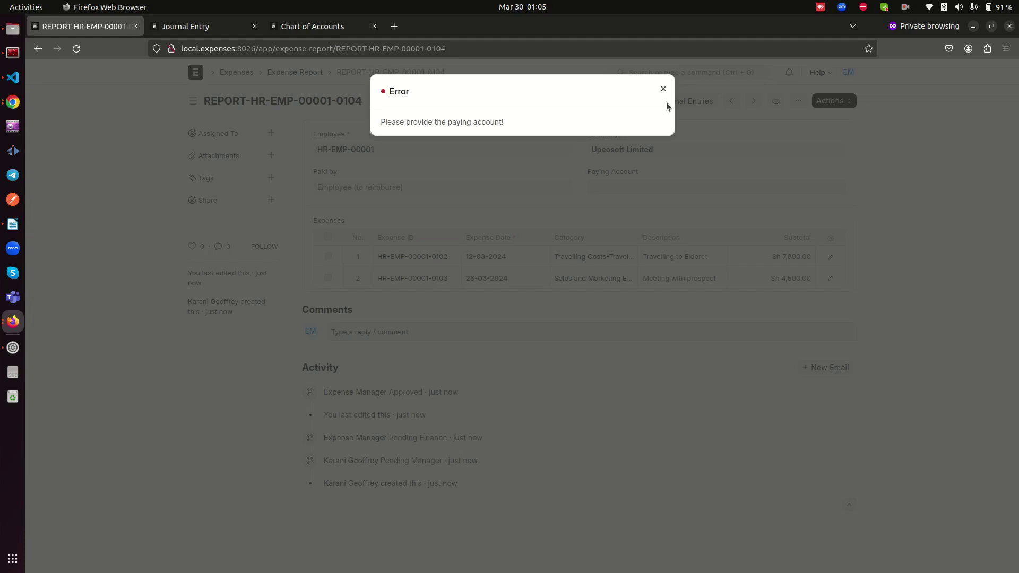
{"action": "left_click", "coordinate": [664, 90]}
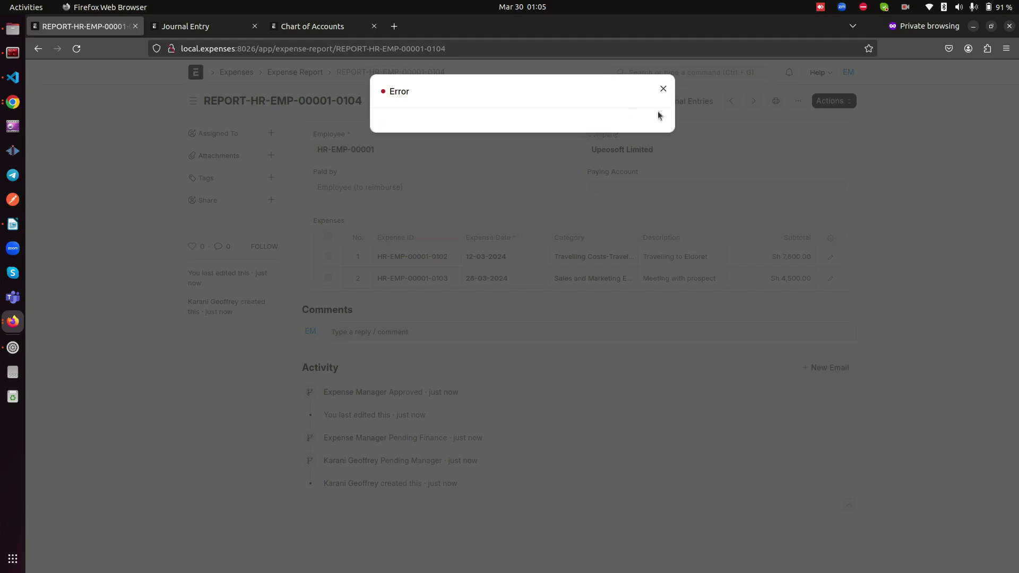
{"action": "left_click", "coordinate": [642, 183]}
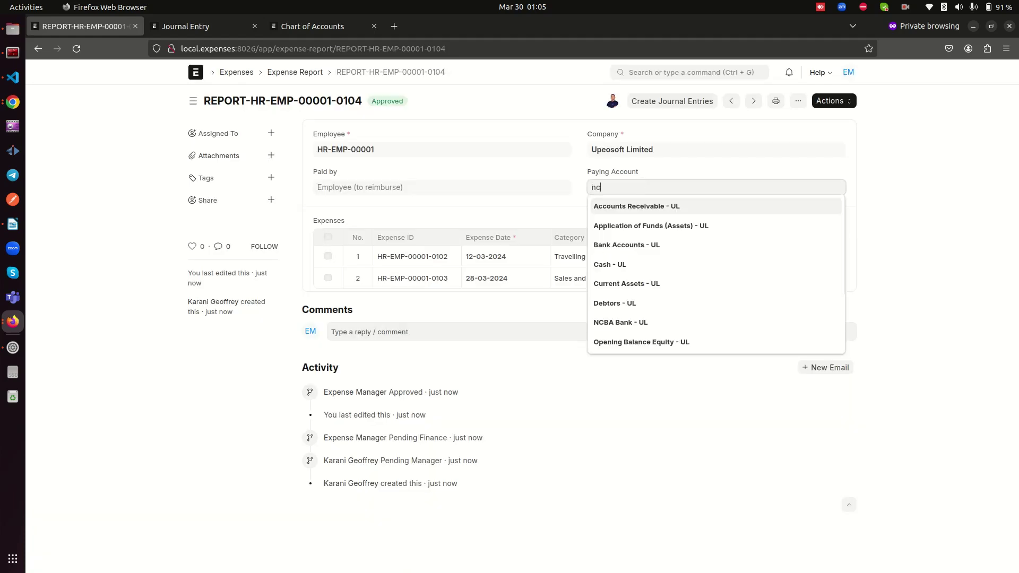
{"action": "left_click", "coordinate": [643, 215]}
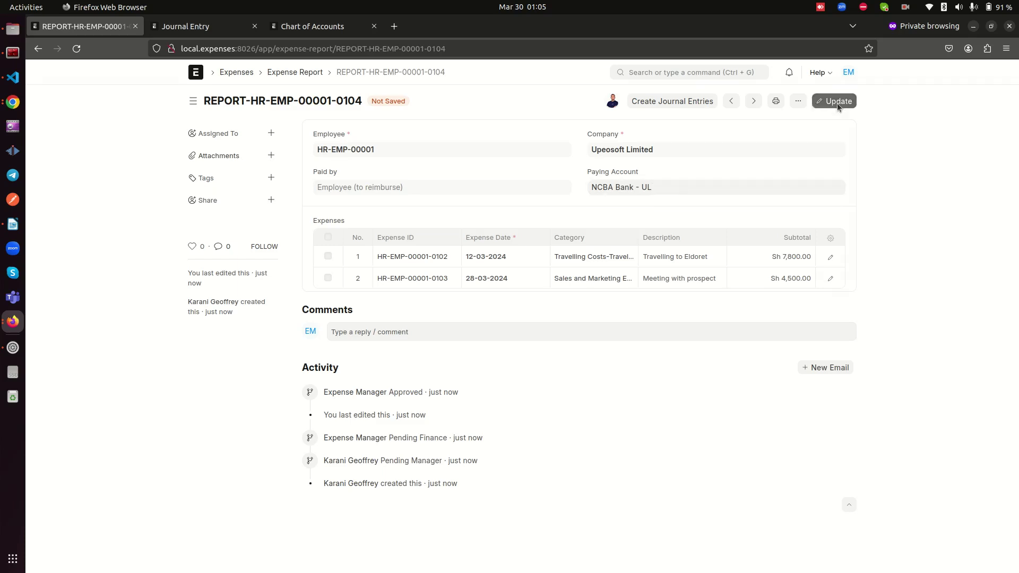
{"action": "left_click", "coordinate": [837, 102]}
{"action": "left_click", "coordinate": [671, 102]}
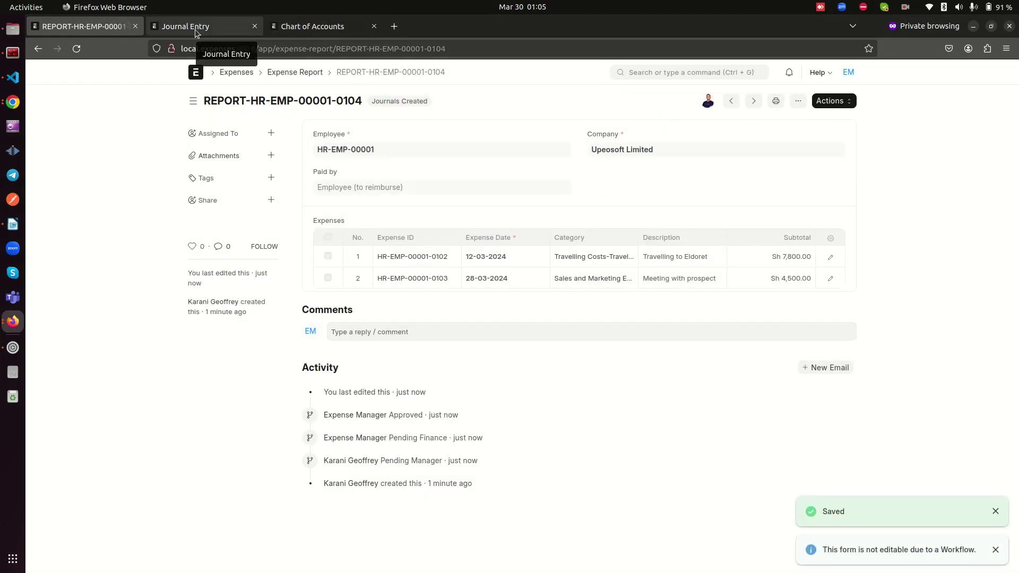
{"action": "left_click", "coordinate": [195, 29]}
{"action": "left_click", "coordinate": [737, 101]}
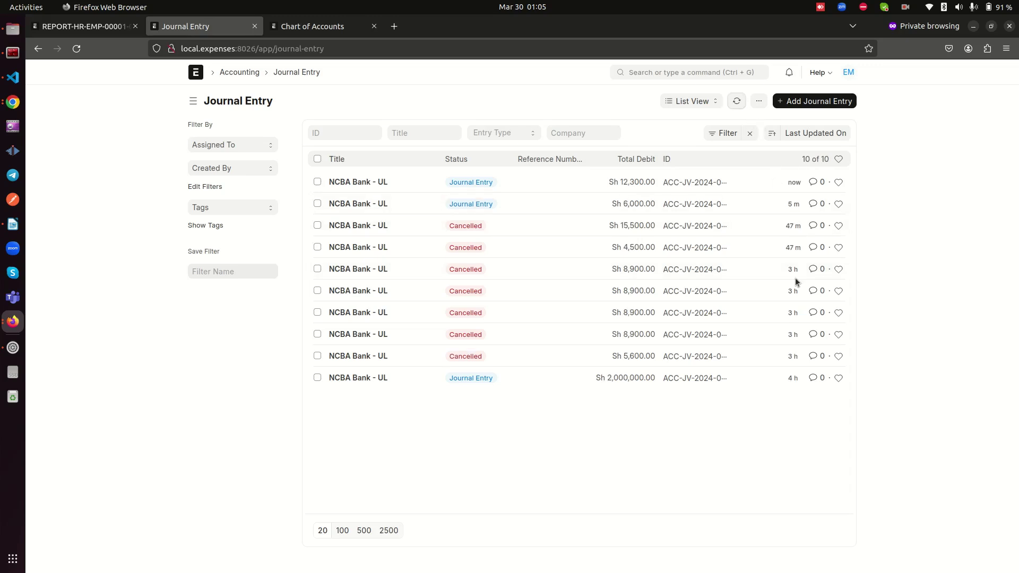
Open journal entry ACC-JV-2024-00036 for Sh 12,300.00, then go to the Chart of Accounts.
{"action": "left_click", "coordinate": [366, 182]}
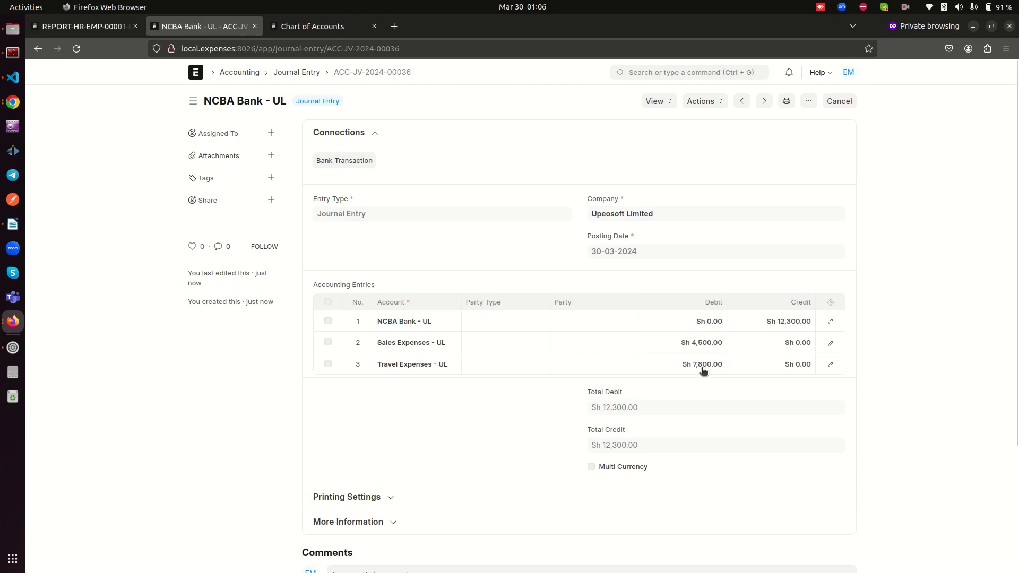
{"action": "left_click", "coordinate": [312, 27]}
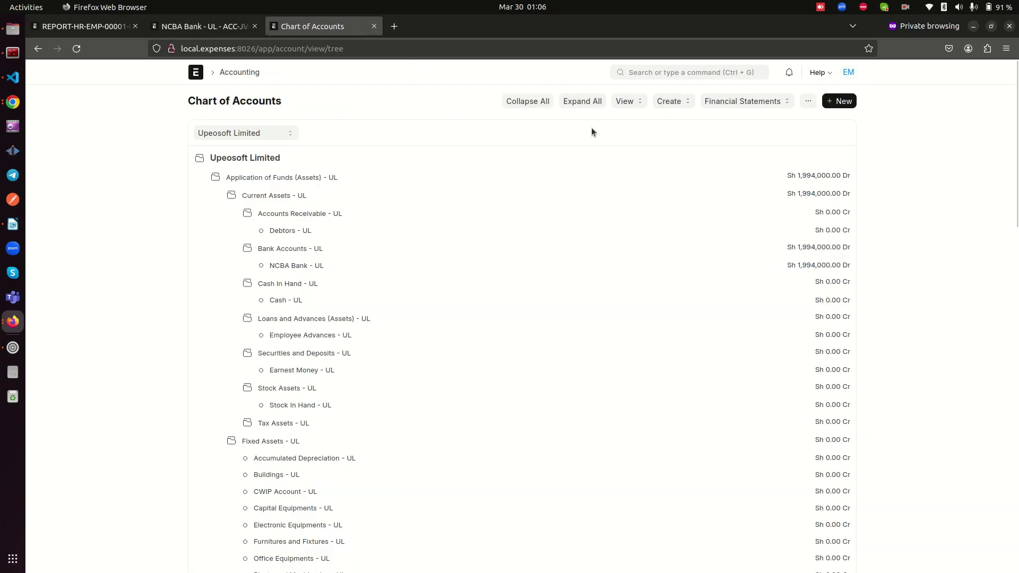
Reload and expand the Chart of Accounts, checking NCBA Bank - UL at Sh 1,981,700.00.
{"action": "right_click", "coordinate": [150, 148]}
{"action": "left_click", "coordinate": [103, 123]}
{"action": "left_click", "coordinate": [77, 48]}
{"action": "left_click", "coordinate": [590, 102]}
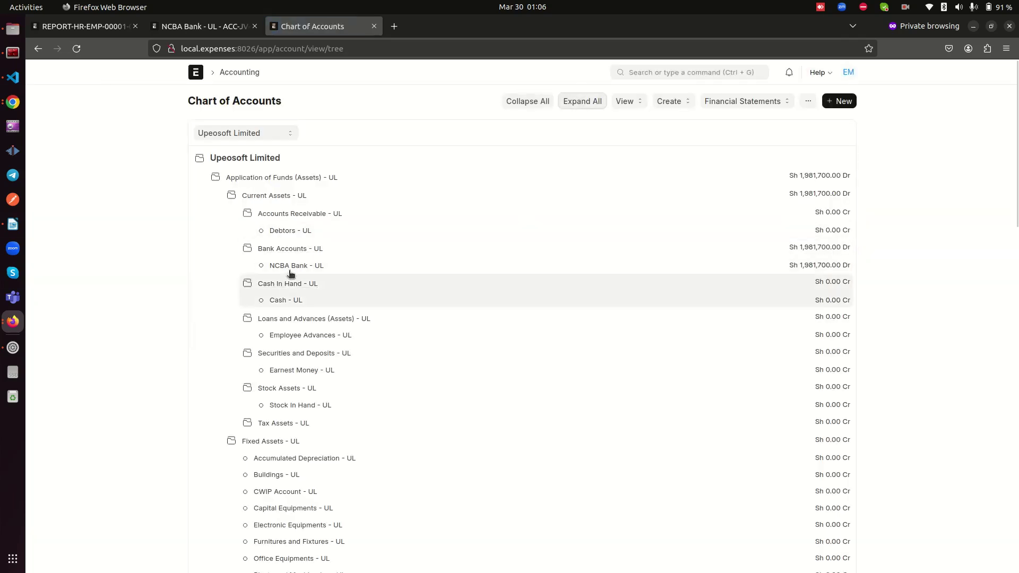
{"action": "left_click", "coordinate": [289, 266]}
Check Travel Expenses (Sh 13,800.00) and Sales Expenses (Sh 4,500.00), then open a new private tab.
{"action": "scroll", "coordinate": [368, 273], "scroll_direction": "down", "scroll_amount": 20}
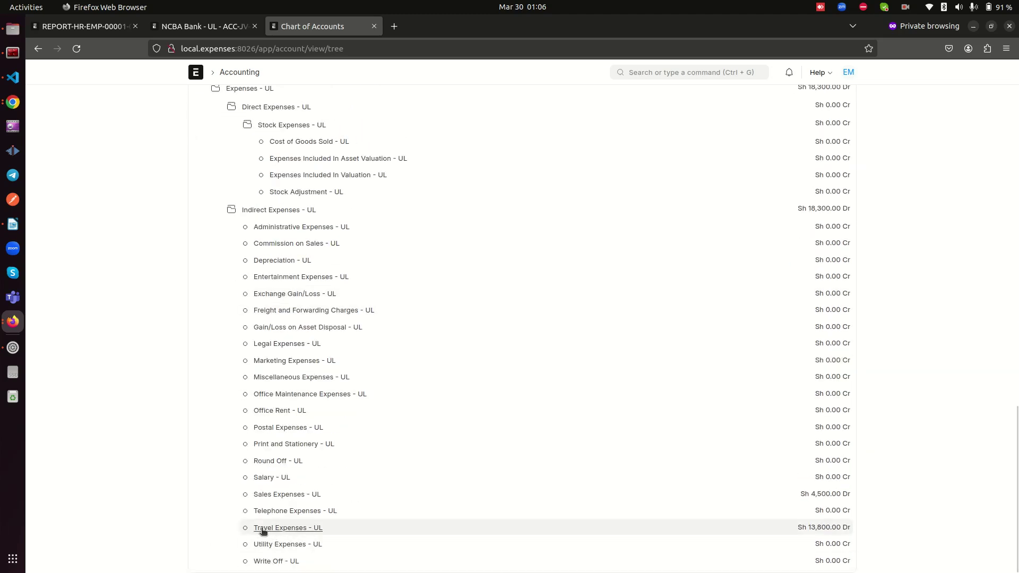
{"action": "left_click", "coordinate": [263, 529]}
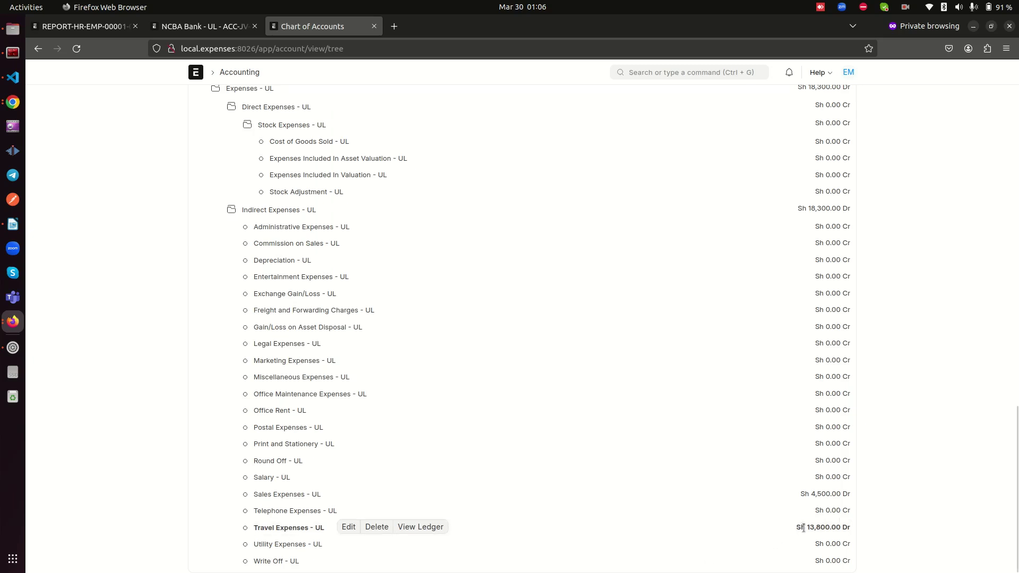
{"action": "left_click_drag", "start_coordinate": [808, 527], "coordinate": [826, 528]}
{"action": "left_click", "coordinate": [270, 495]}
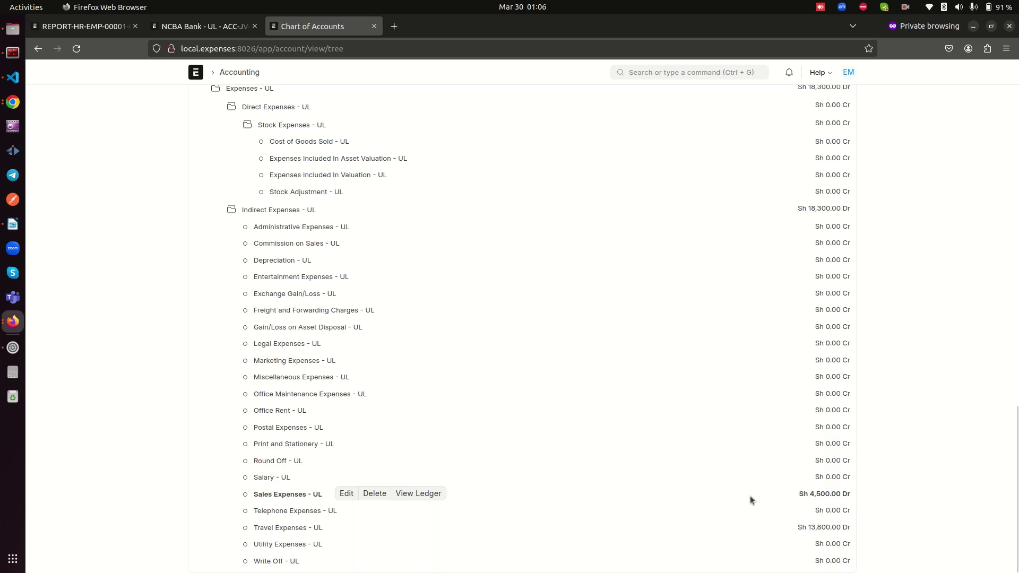
{"action": "left_click_drag", "start_coordinate": [816, 493], "coordinate": [800, 494]}
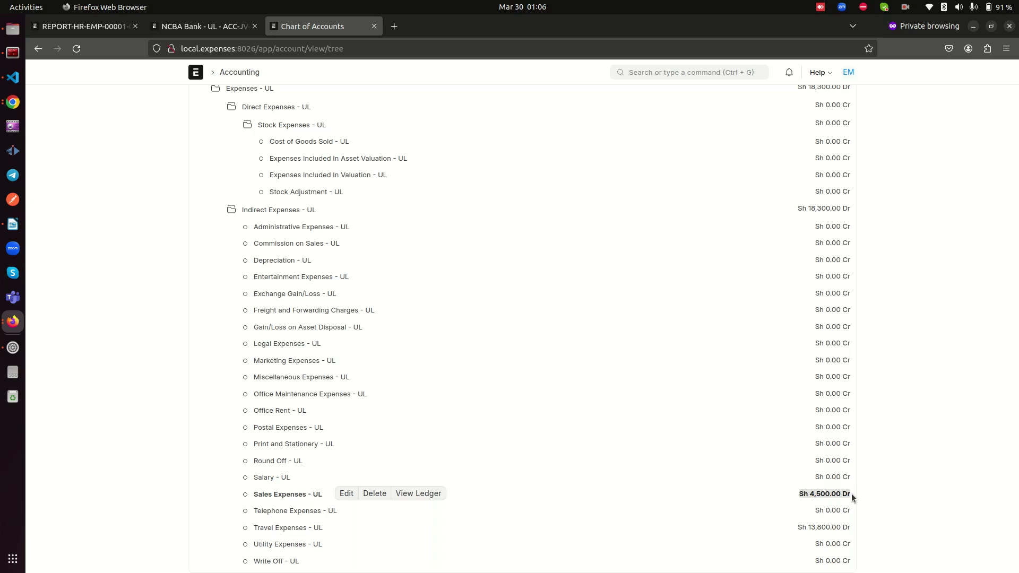
{"action": "scroll", "coordinate": [661, 406], "scroll_direction": "up", "scroll_amount": 20}
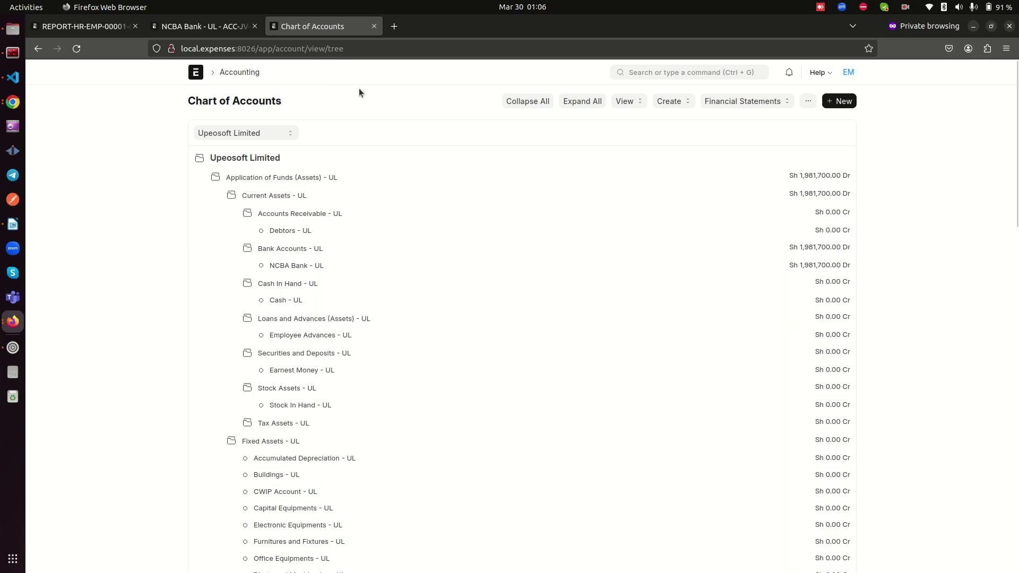
{"action": "left_click", "coordinate": [394, 26]}
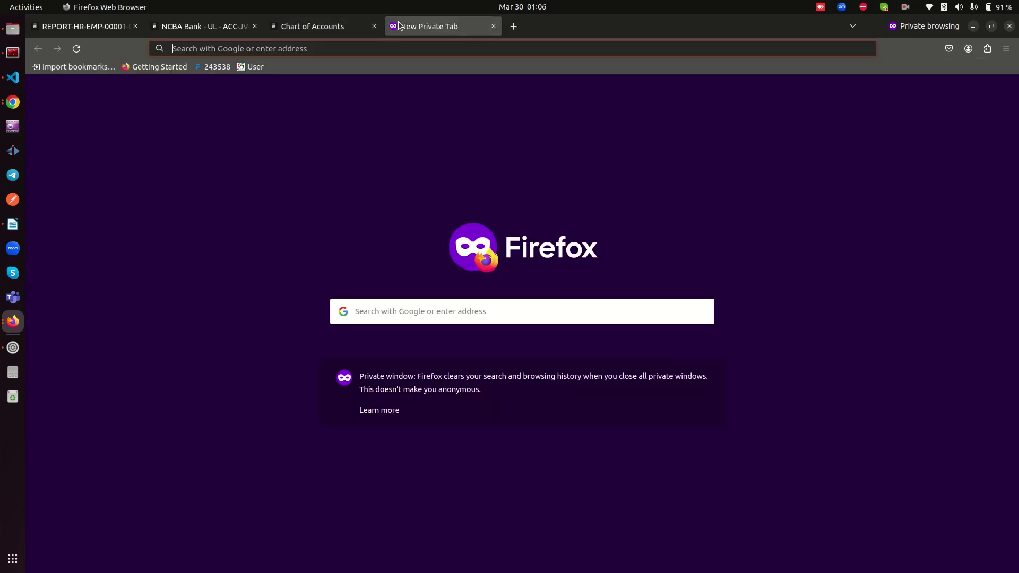
{"action": "type", "text": "code"}
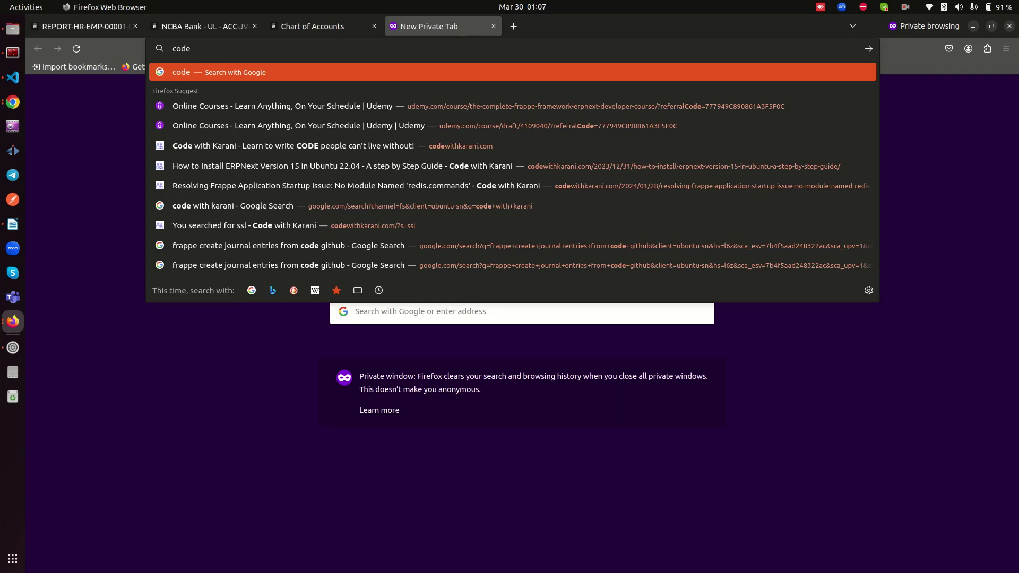
{"action": "type", "text": "with kar"}
{"action": "key", "text": "BackSpace"}
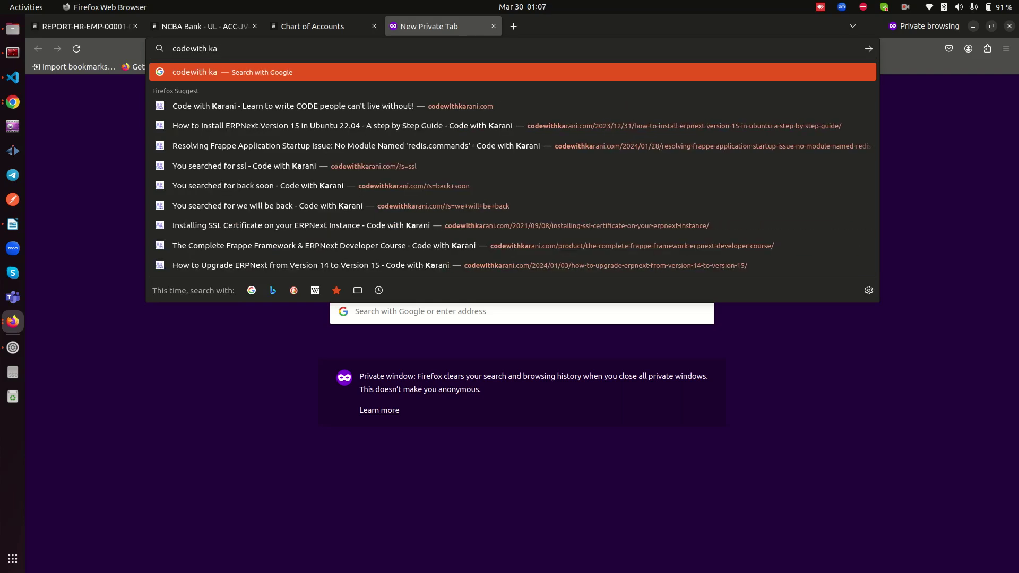
{"action": "type", "text": "rani"}
{"action": "key", "text": "Return"}
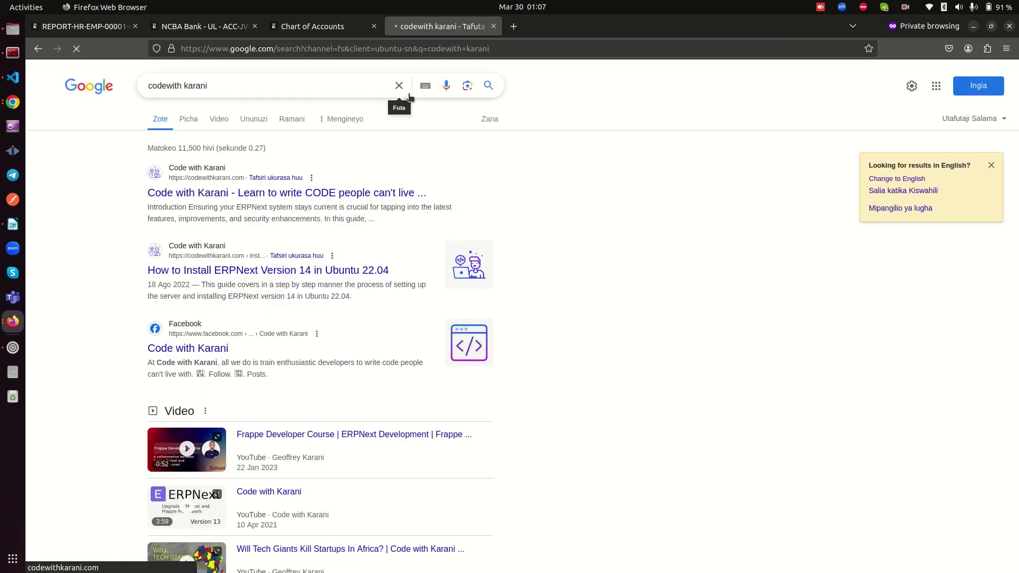
{"action": "left_click", "coordinate": [414, 193]}
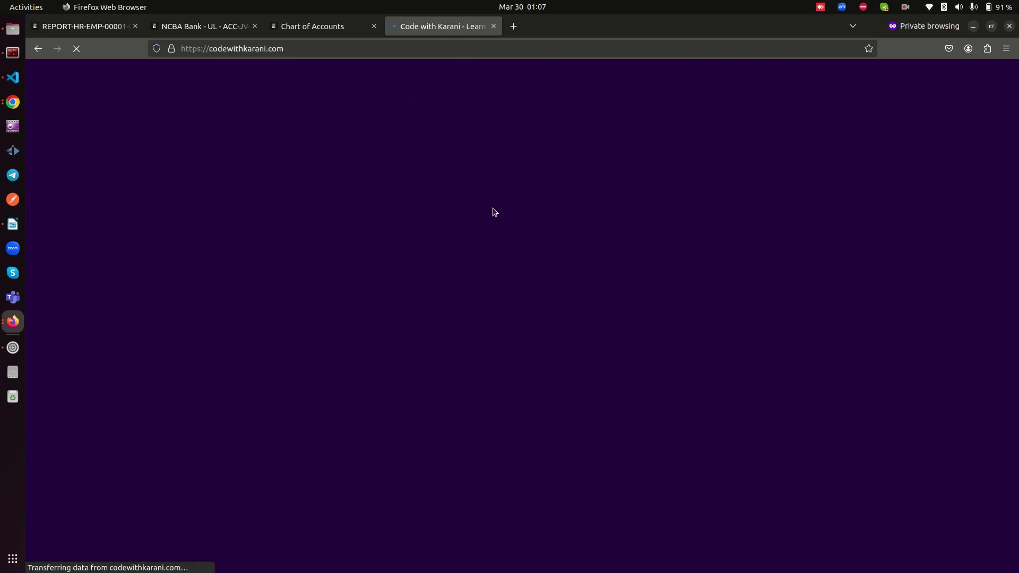
{"action": "left_click", "coordinate": [493, 26]}
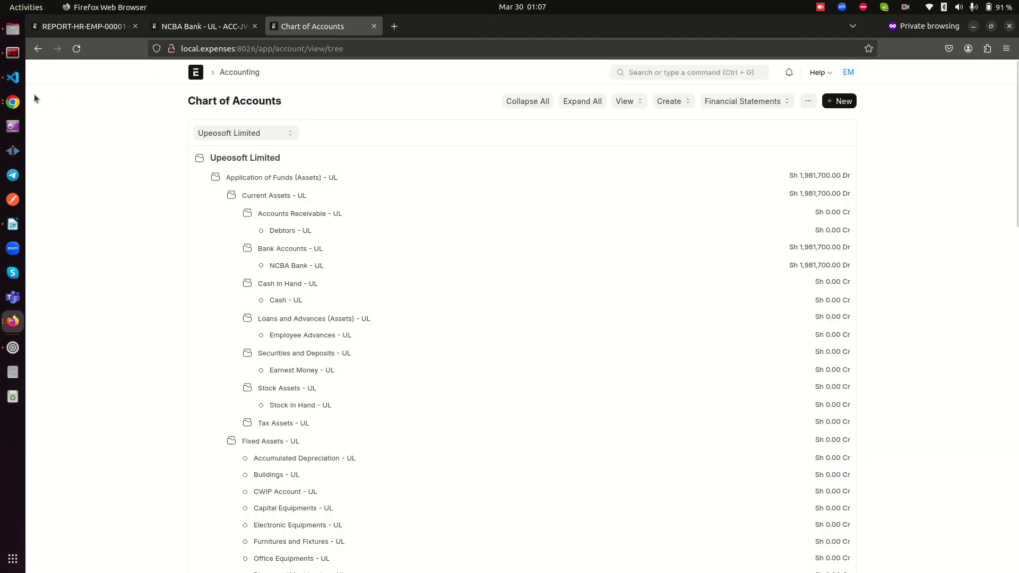
In Chrome, look through the open tabs and go to the Code with Karani home page.
{"action": "left_click", "coordinate": [13, 102]}
{"action": "left_click", "coordinate": [611, 25]}
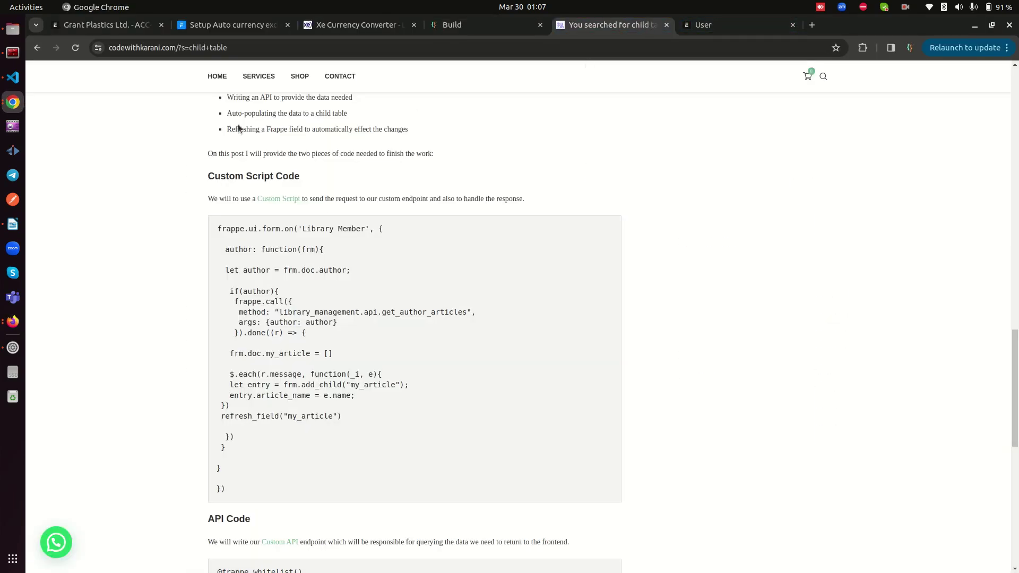
{"action": "scroll", "coordinate": [319, 212], "scroll_direction": "up", "scroll_amount": 3}
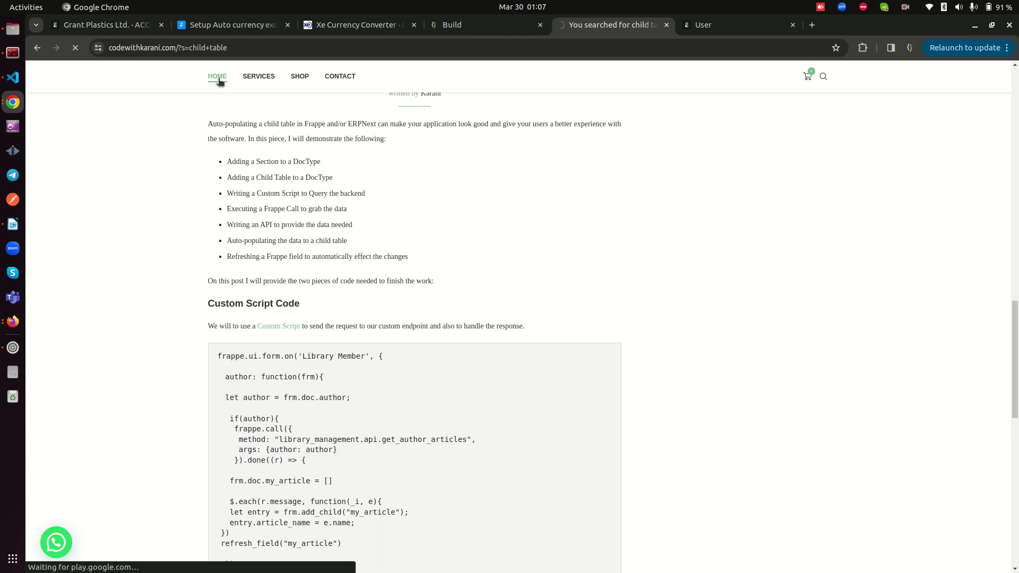
{"action": "left_click", "coordinate": [219, 78]}
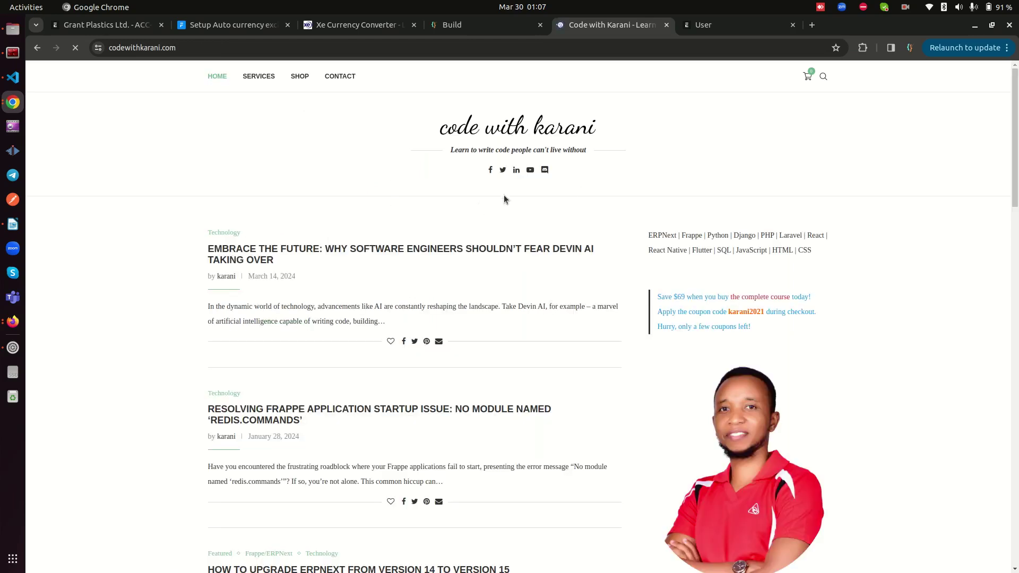
{"action": "left_click", "coordinate": [719, 25]}
{"action": "left_click", "coordinate": [674, 47]}
{"action": "left_click", "coordinate": [658, 25]}
Open upeosoft.com in a new tab and browse its Contact page.
{"action": "left_click", "coordinate": [812, 24]}
{"action": "left_click_drag", "start_coordinate": [815, 27], "coordinate": [695, 24]}
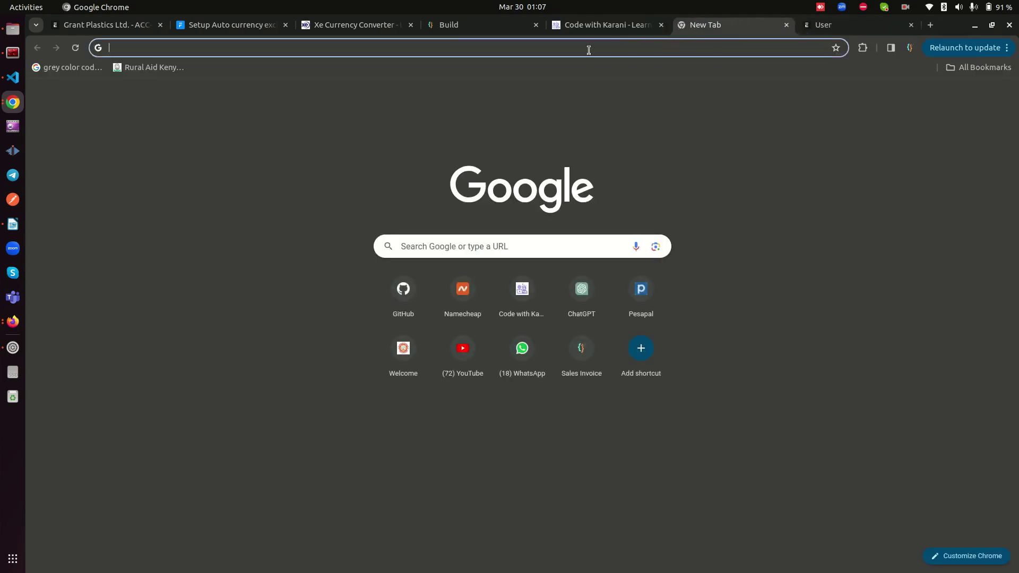
{"action": "type", "text": "upeosoft.com"}
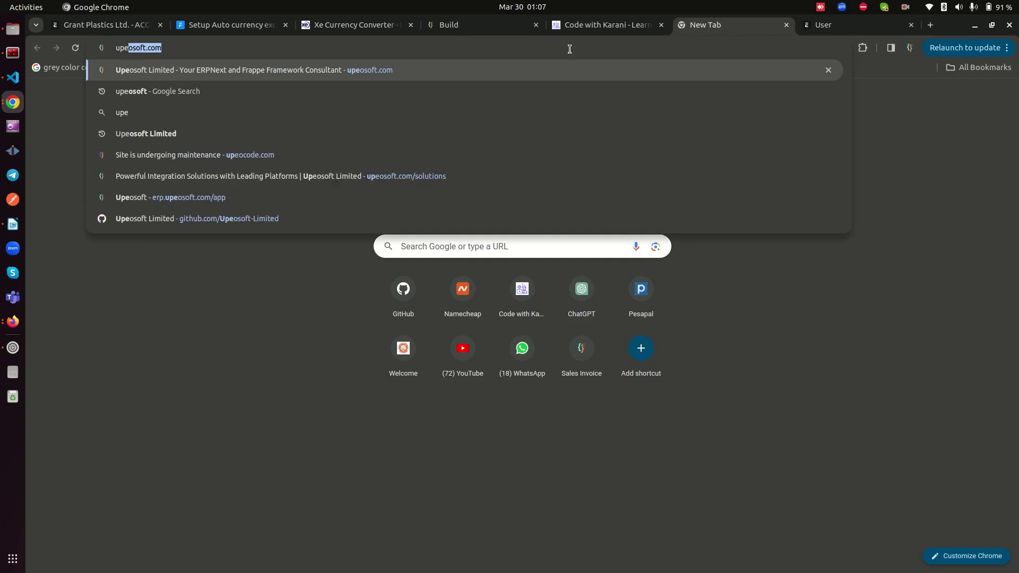
{"action": "key", "text": "Return"}
{"action": "left_click", "coordinate": [768, 88]}
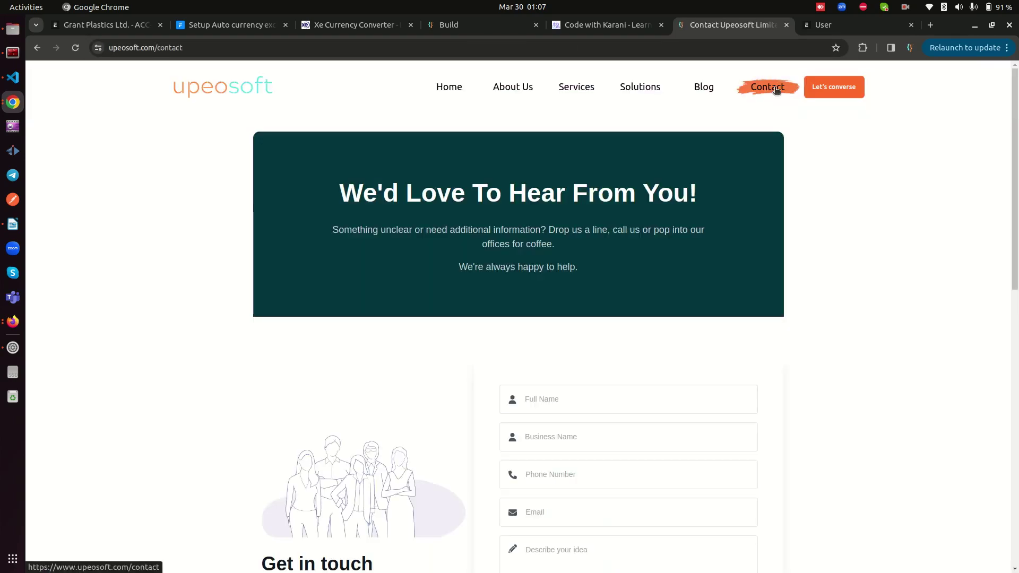
{"action": "scroll", "coordinate": [638, 407], "scroll_direction": "down", "scroll_amount": 1}
{"action": "scroll", "coordinate": [638, 407], "scroll_direction": "down", "scroll_amount": 7}
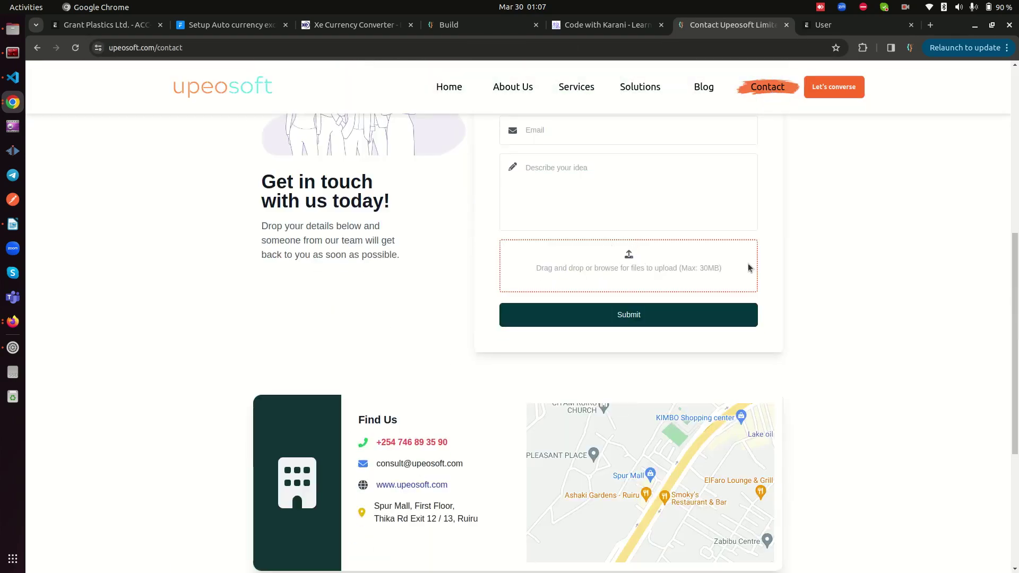
{"action": "scroll", "coordinate": [749, 266], "scroll_direction": "up", "scroll_amount": 7}
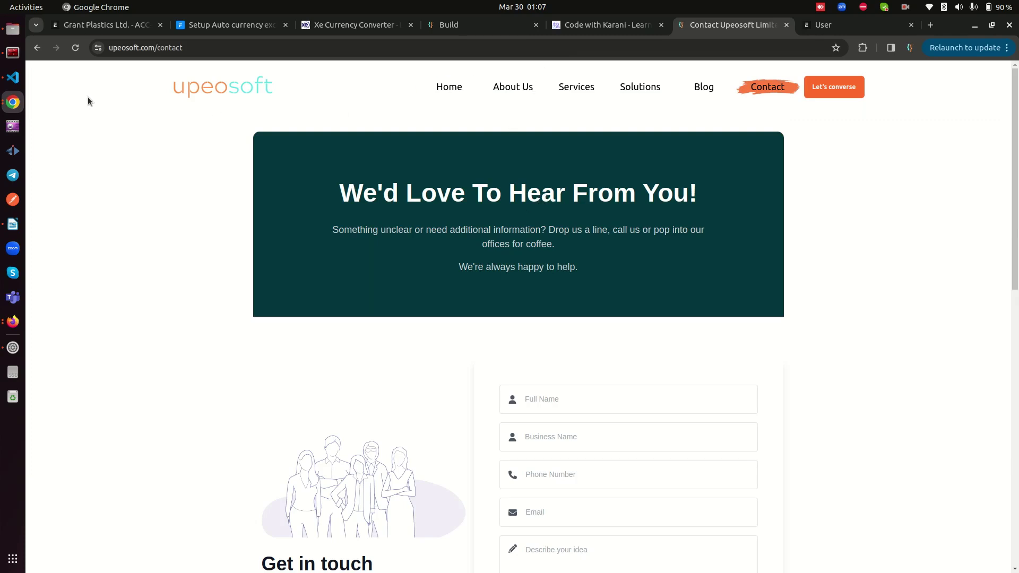
Back in Firefox, view report REPORT-HR-EMP-00001-0104 and journal entry ACC-JV-2024-00036.
{"action": "left_click", "coordinate": [12, 322]}
{"action": "left_click", "coordinate": [84, 26]}
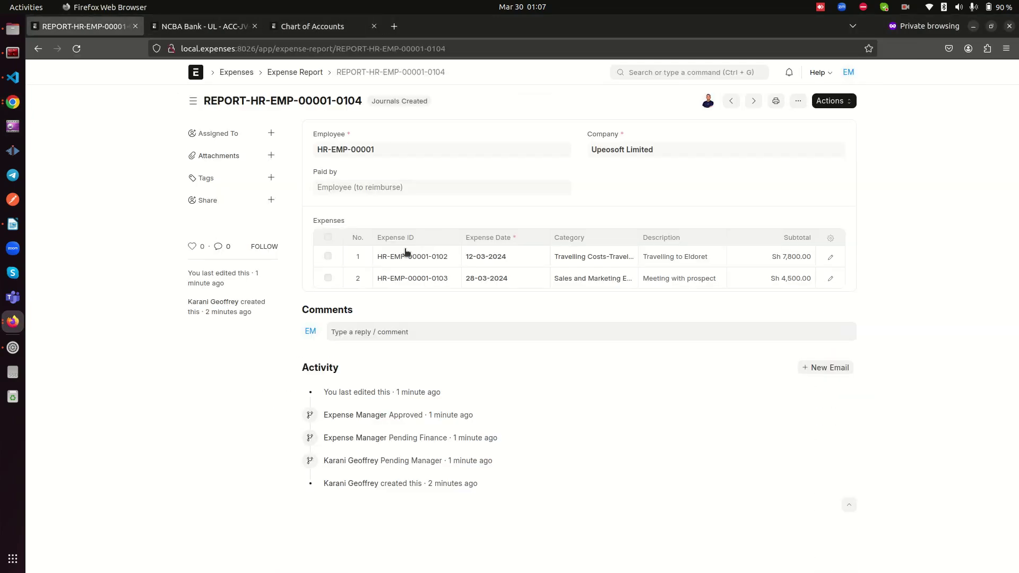
{"action": "left_click", "coordinate": [197, 26]}
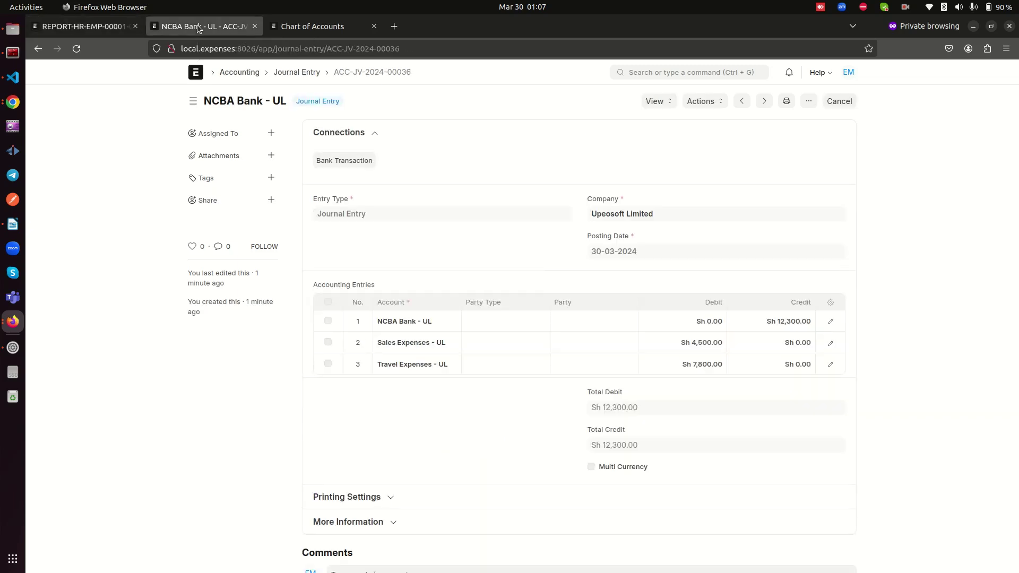